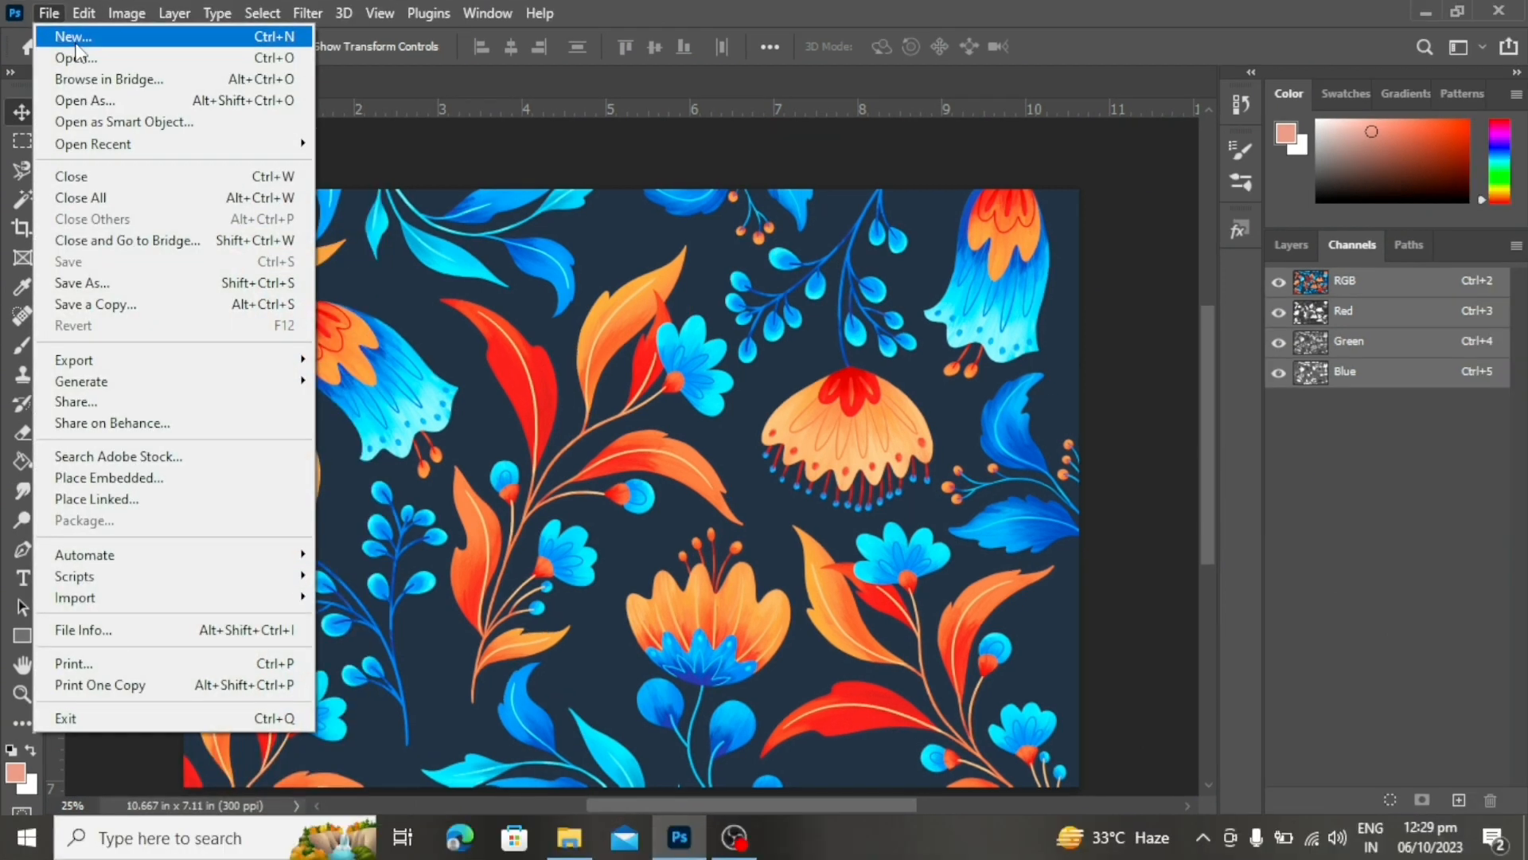
Step: Create a new 5 x 5 inch document at 150 pixels/centimeter with RGB Color mode and a white background
click(466, 156)
click(51, 14)
click(206, 39)
click(1204, 226)
click(1075, 213)
click(1096, 295)
click(1082, 371)
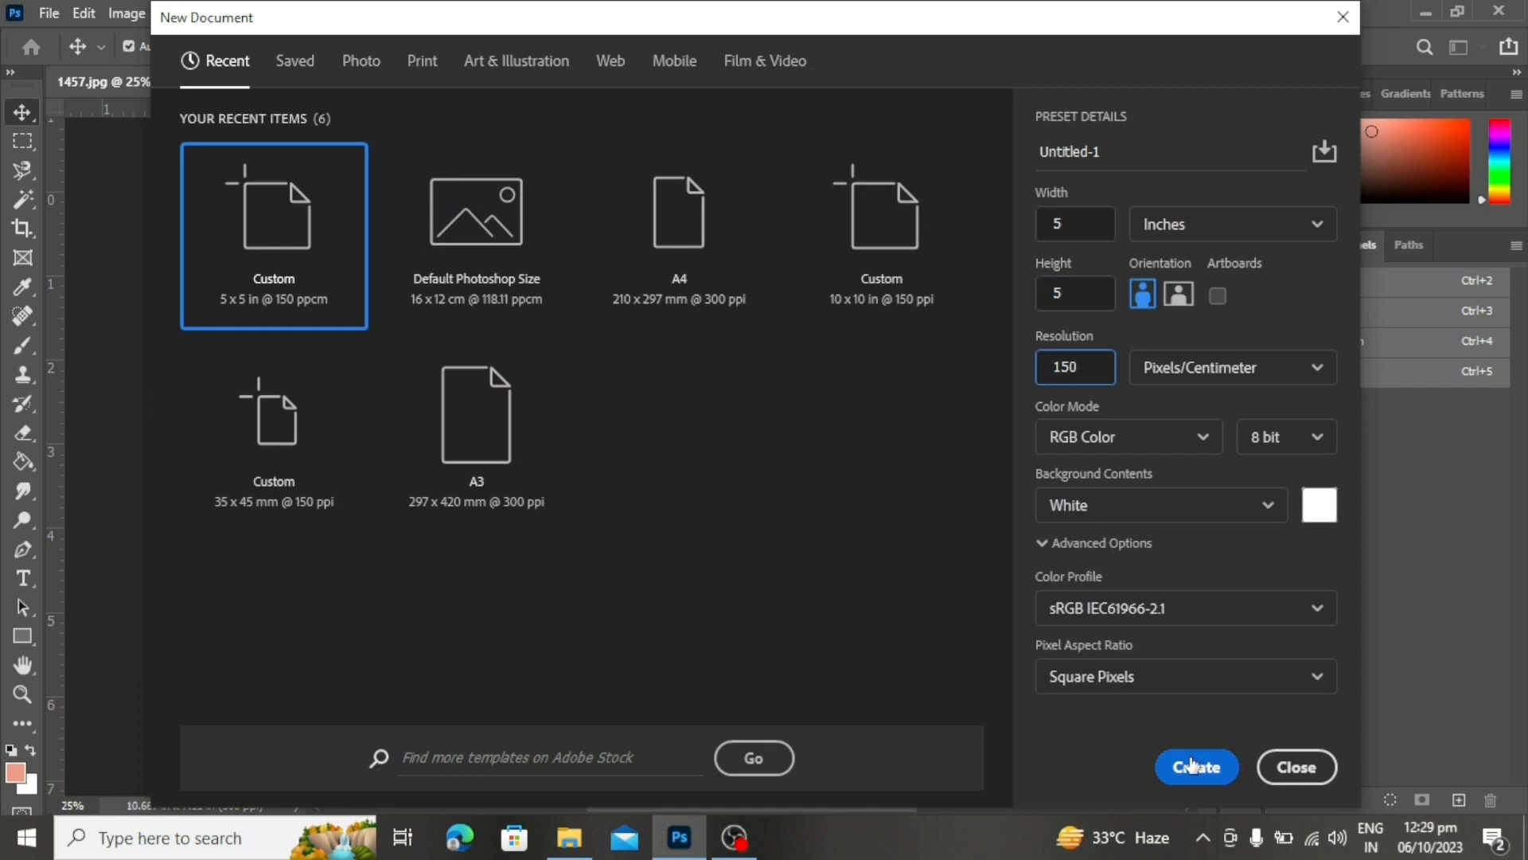
click(1196, 767)
Step: Place two vertical and two horizontal guides along the four edges of the white canvas
drag(325, 121, 348, 198)
drag(385, 117, 373, 748)
drag(59, 545, 376, 519)
drag(58, 493, 929, 512)
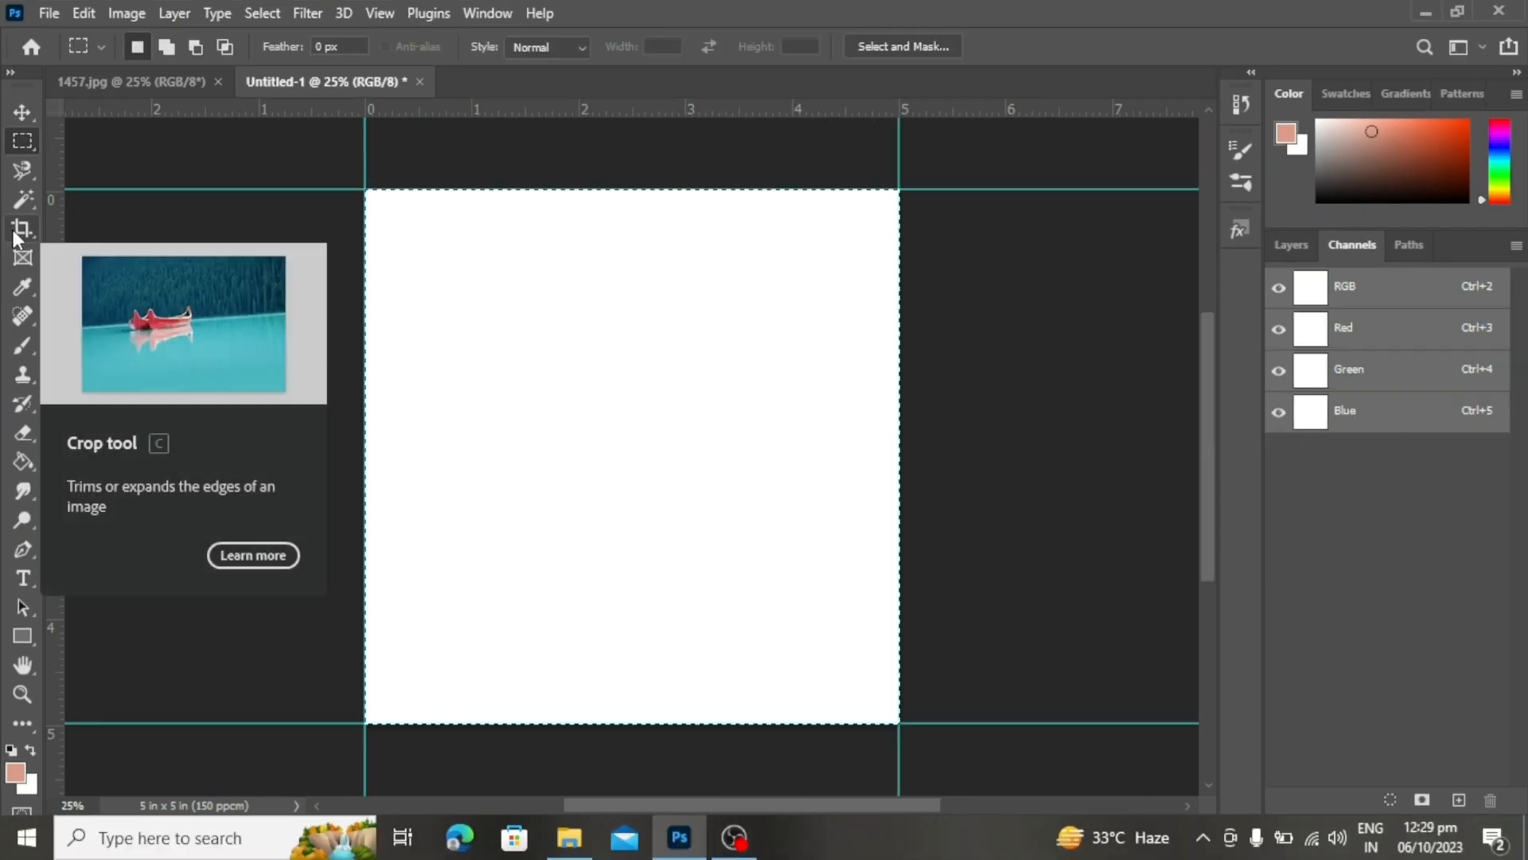
Step: Expand the canvas beyond the guided square on all sides to about 20.88 x 12.42 inches with the Crop tool
key(ctrl+minus)
click(17, 229)
drag(626, 279, 633, 168)
drag(453, 465, 350, 487)
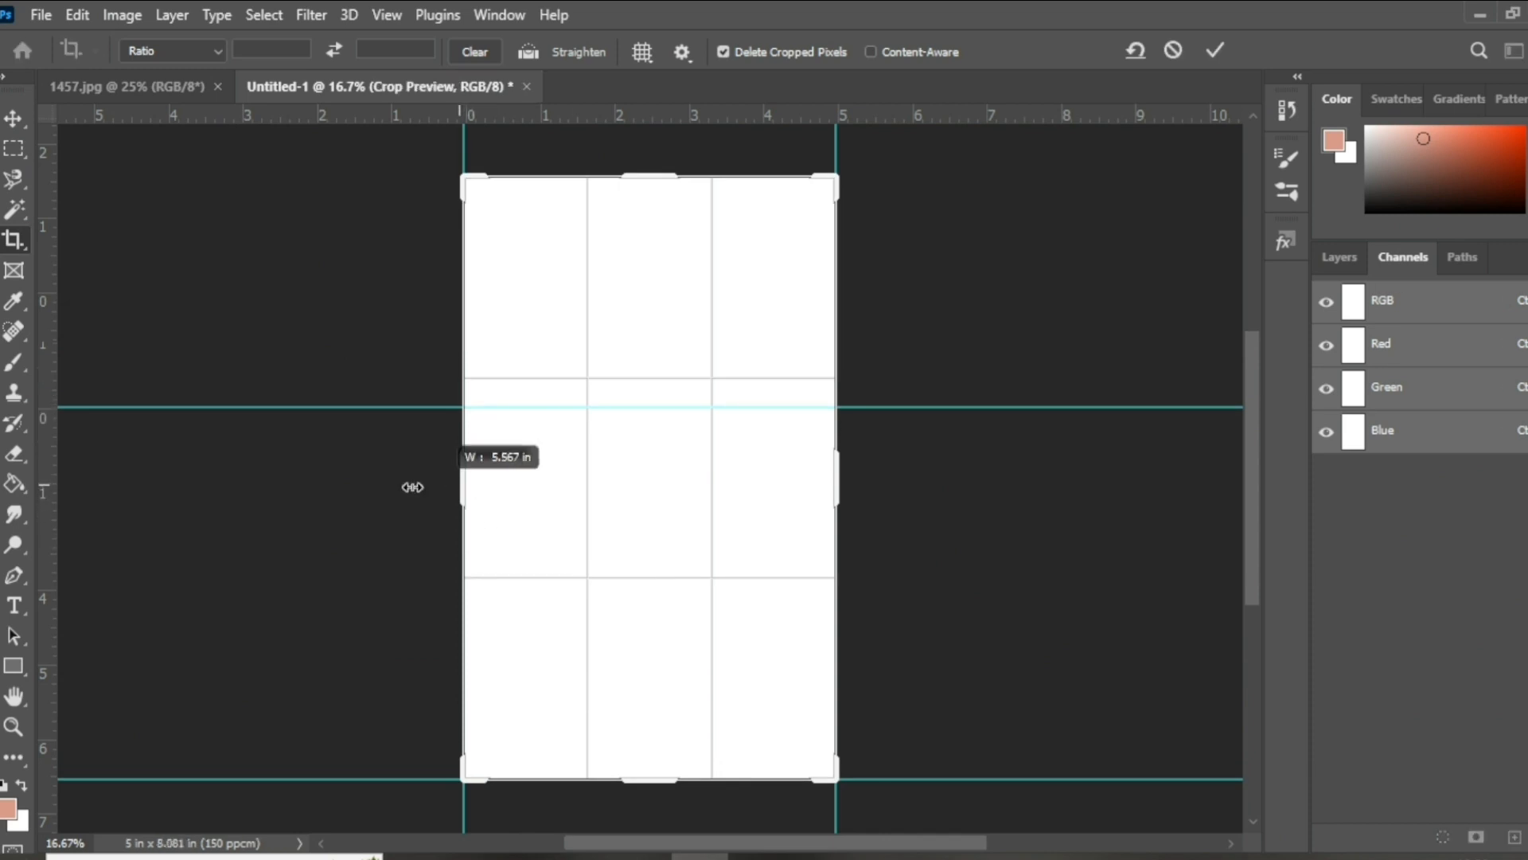
drag(928, 487, 1250, 488)
drag(644, 780, 648, 828)
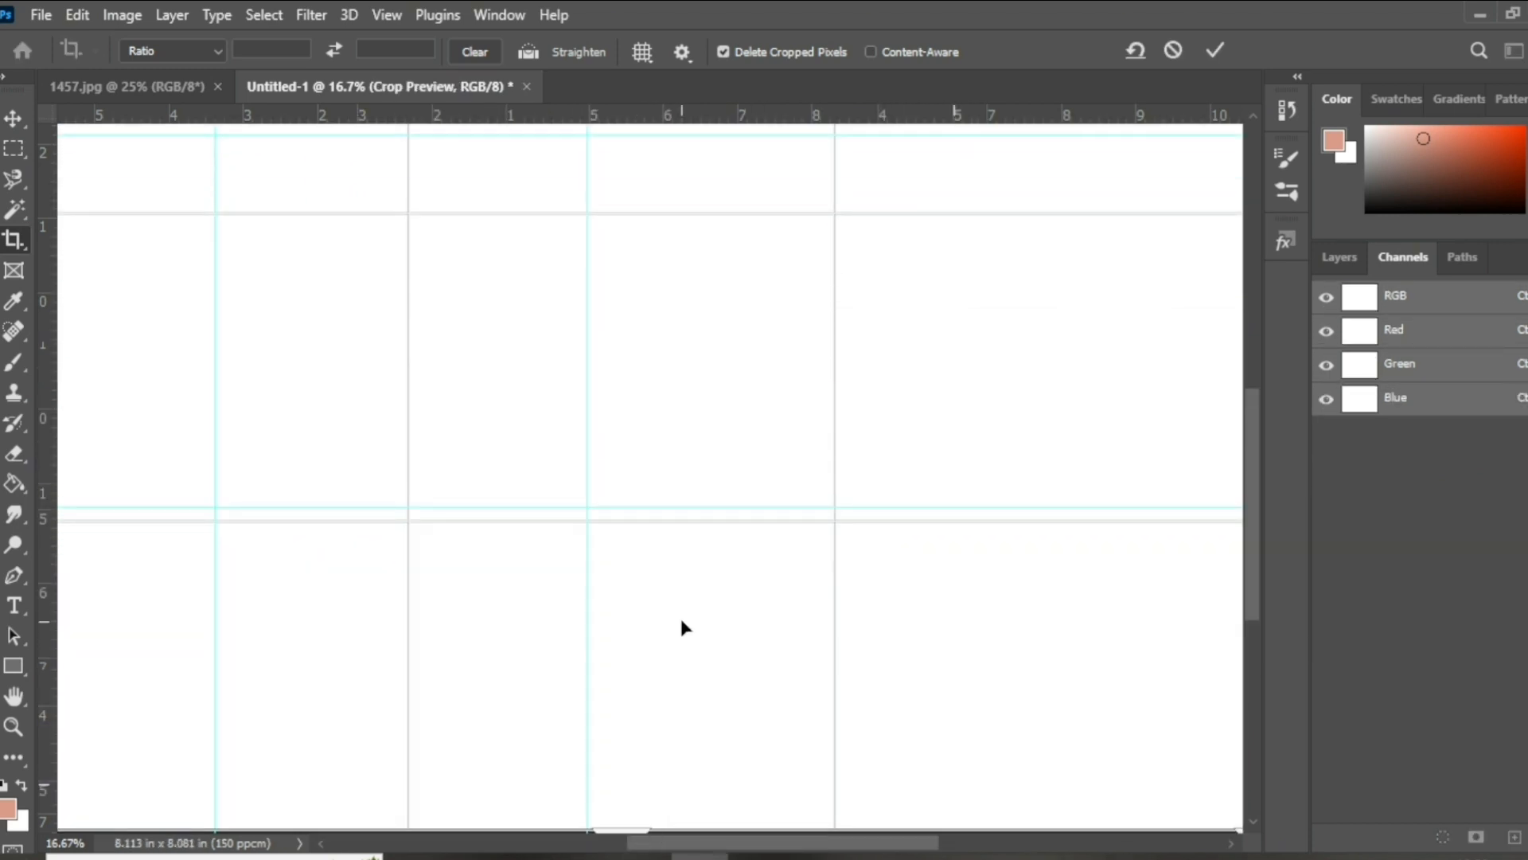
key(ctrl+minus)
drag(958, 406, 1024, 440)
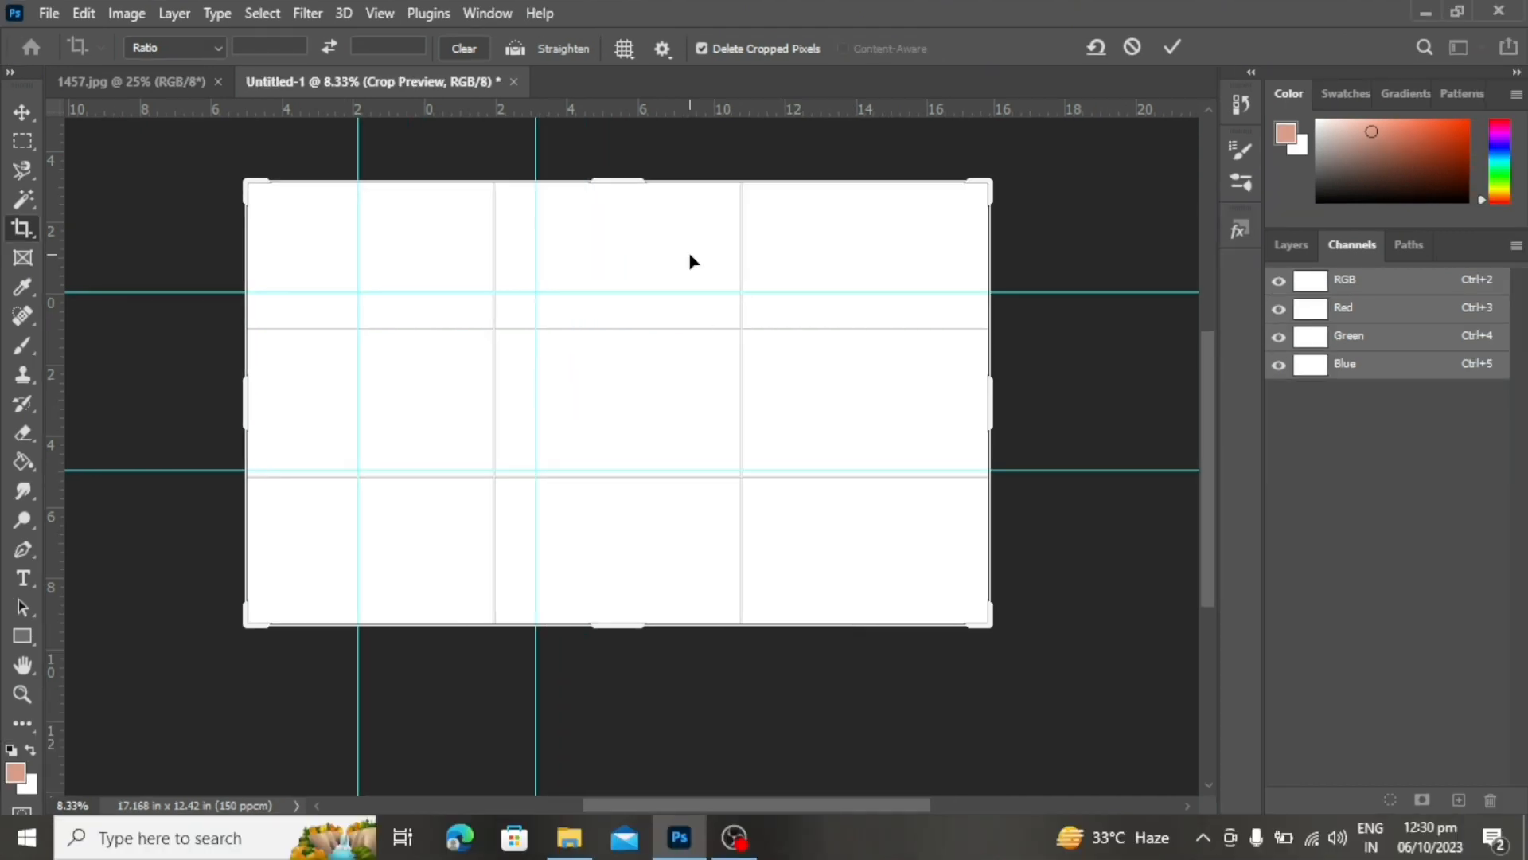
key(Return)
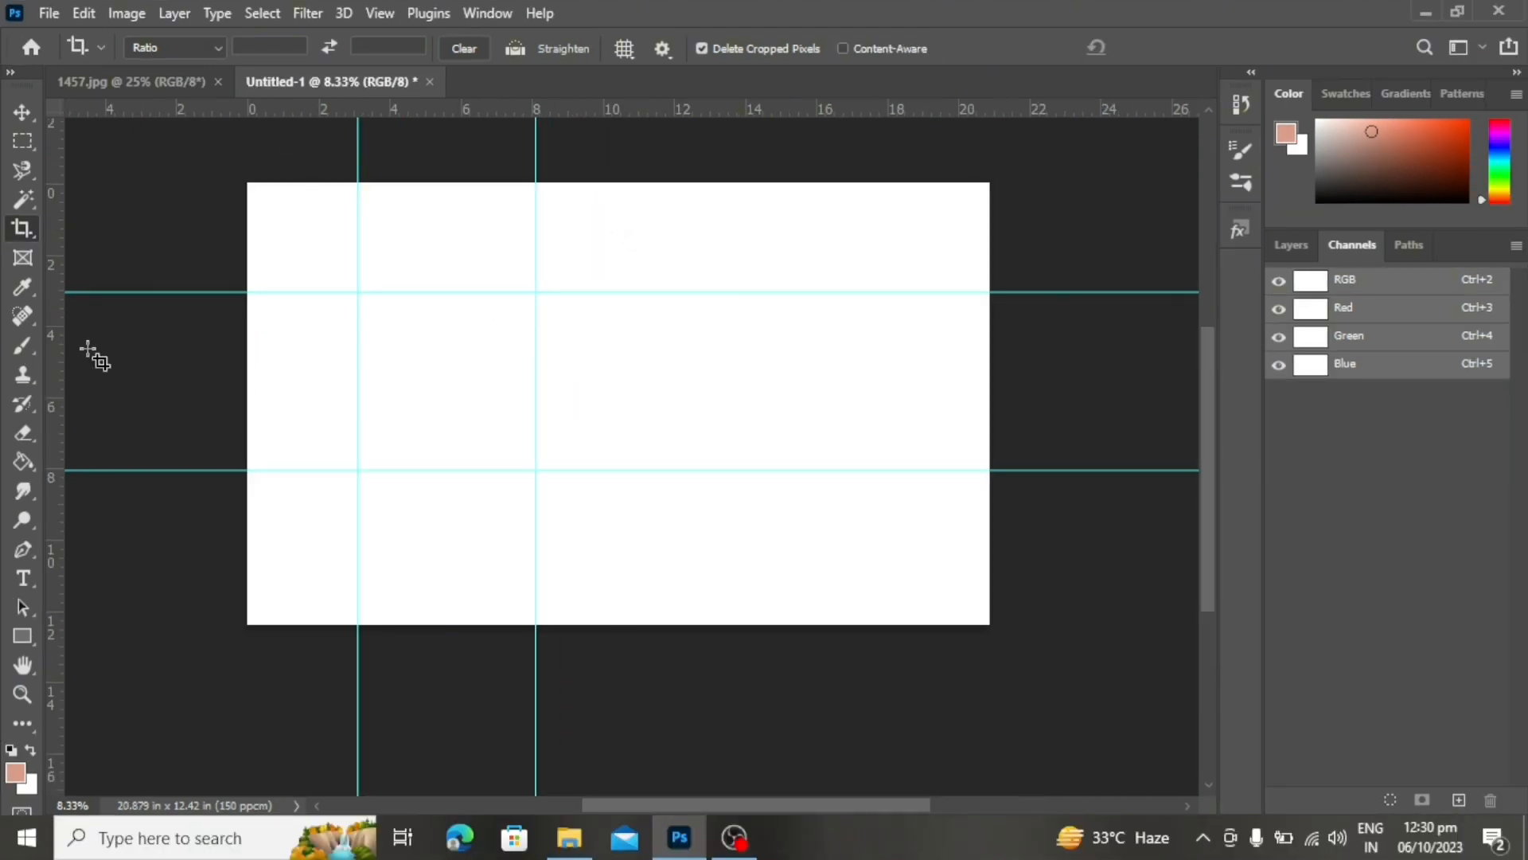
Step: Bring the floral image from 1457.jpg into Untitled-1, placing it beside the guided square
click(17, 114)
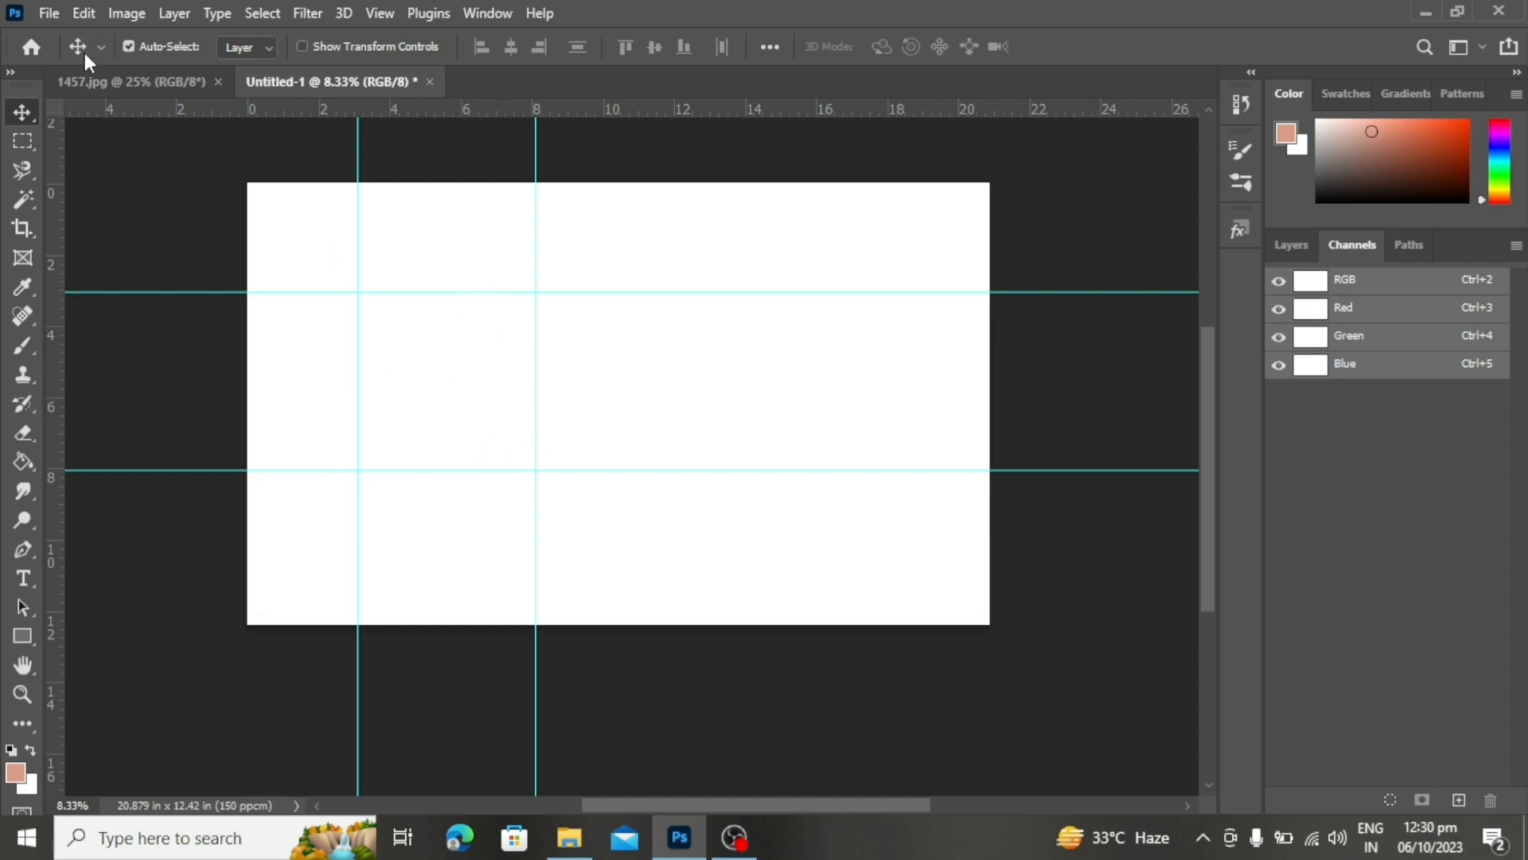
click(97, 81)
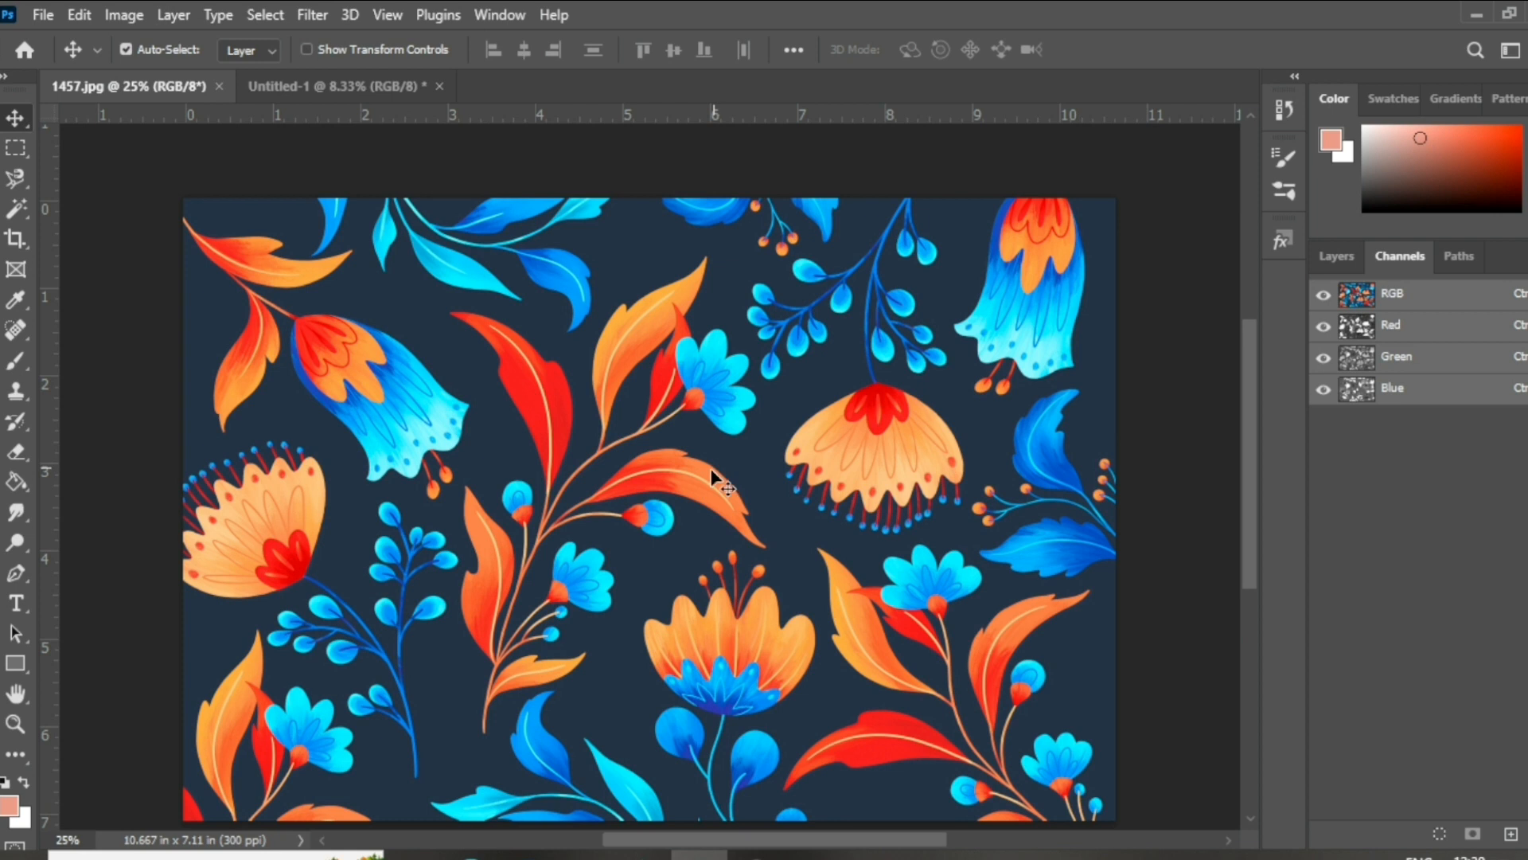
drag(710, 468, 727, 376)
Step: Lasso the large orange and red leafy branch in the middle of the floral image and copy it to a new layer
key(ctrl+plus)
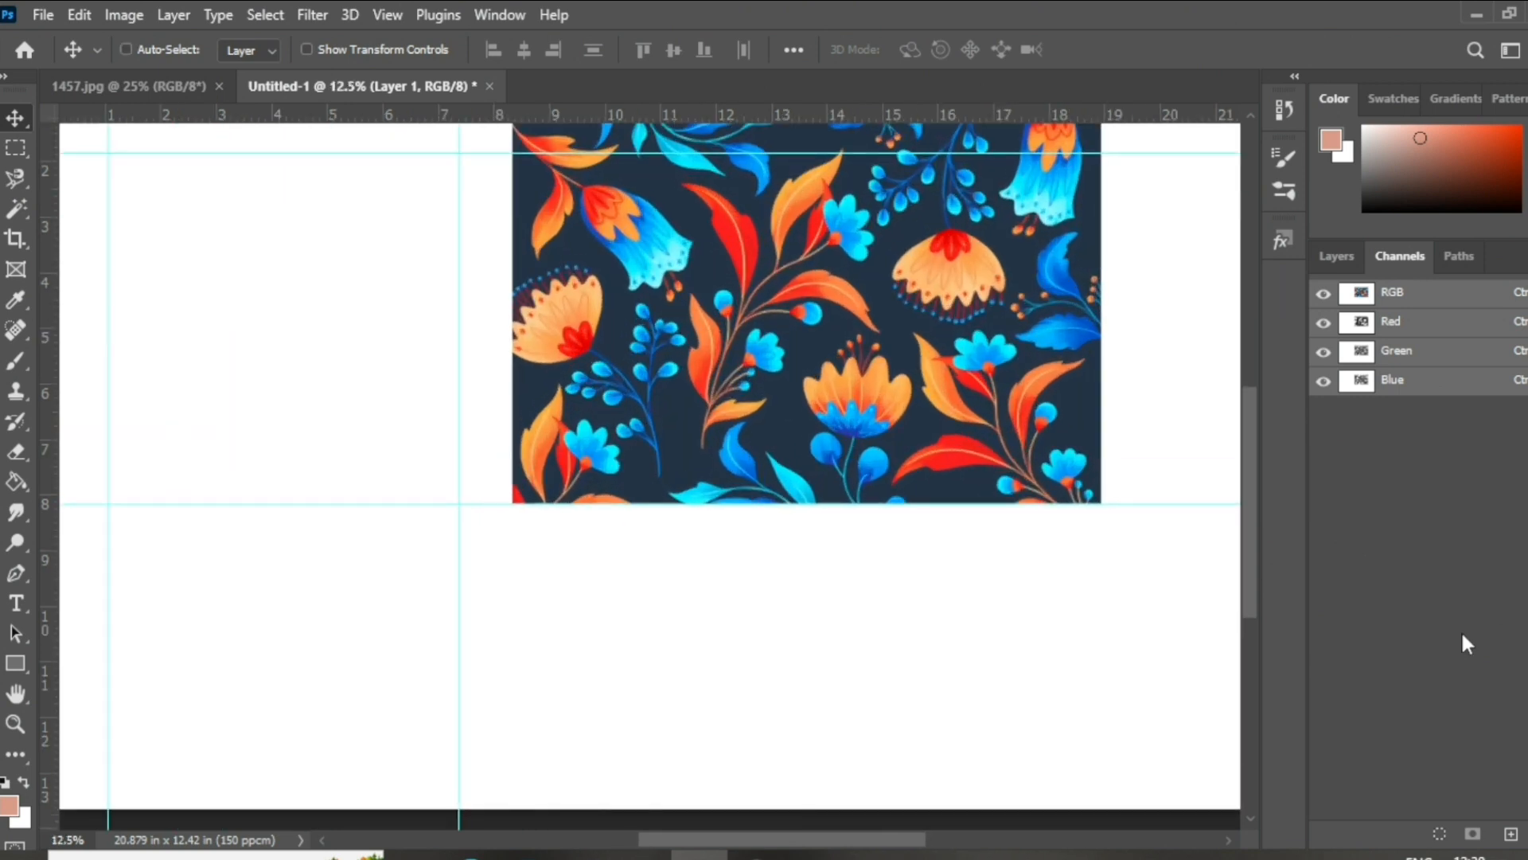
scroll(955, 518, up, 2)
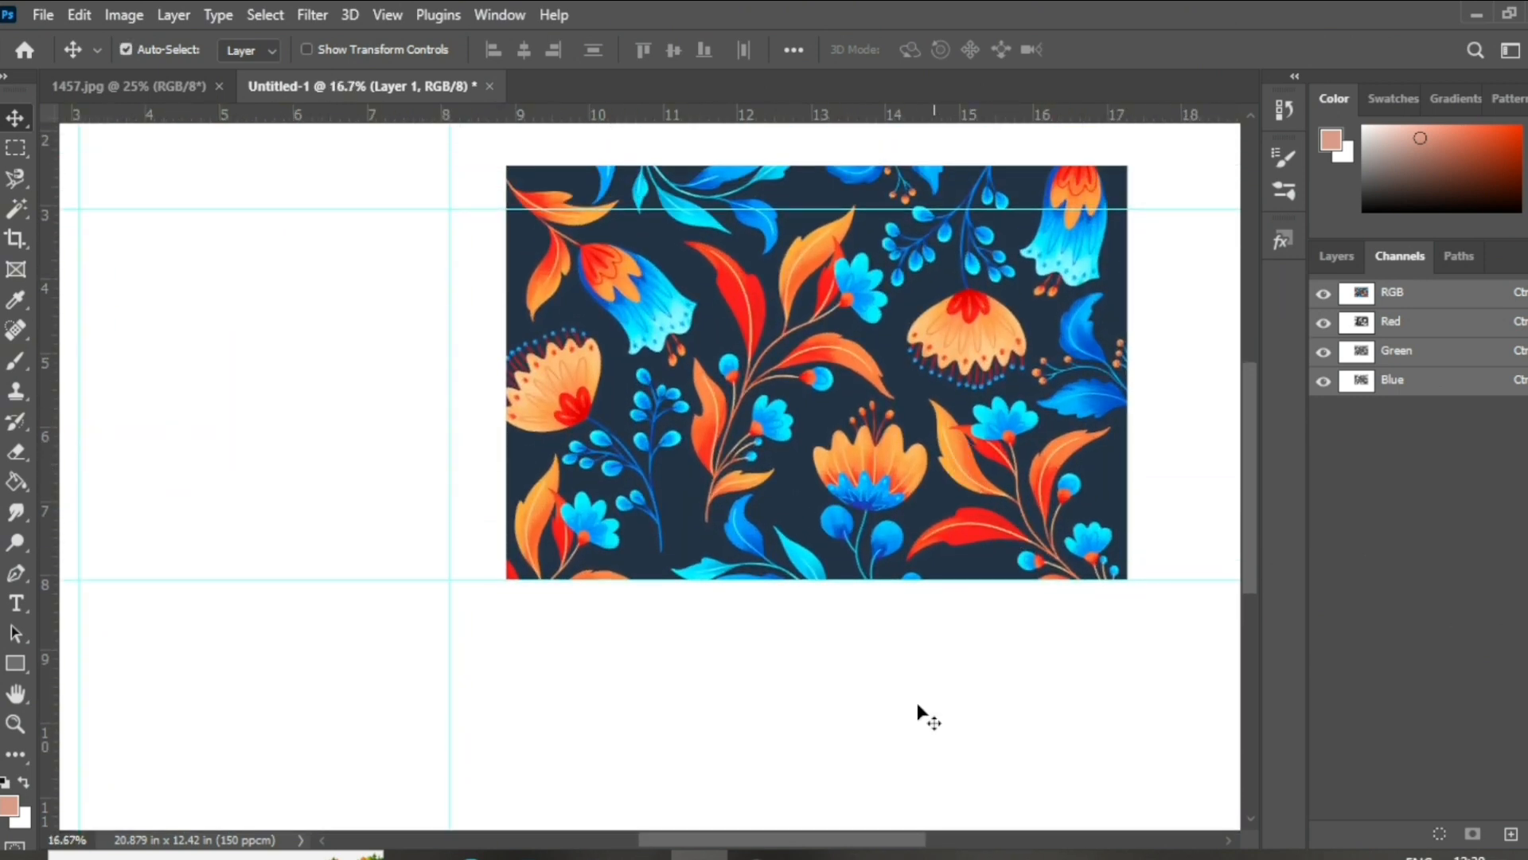
click(19, 177)
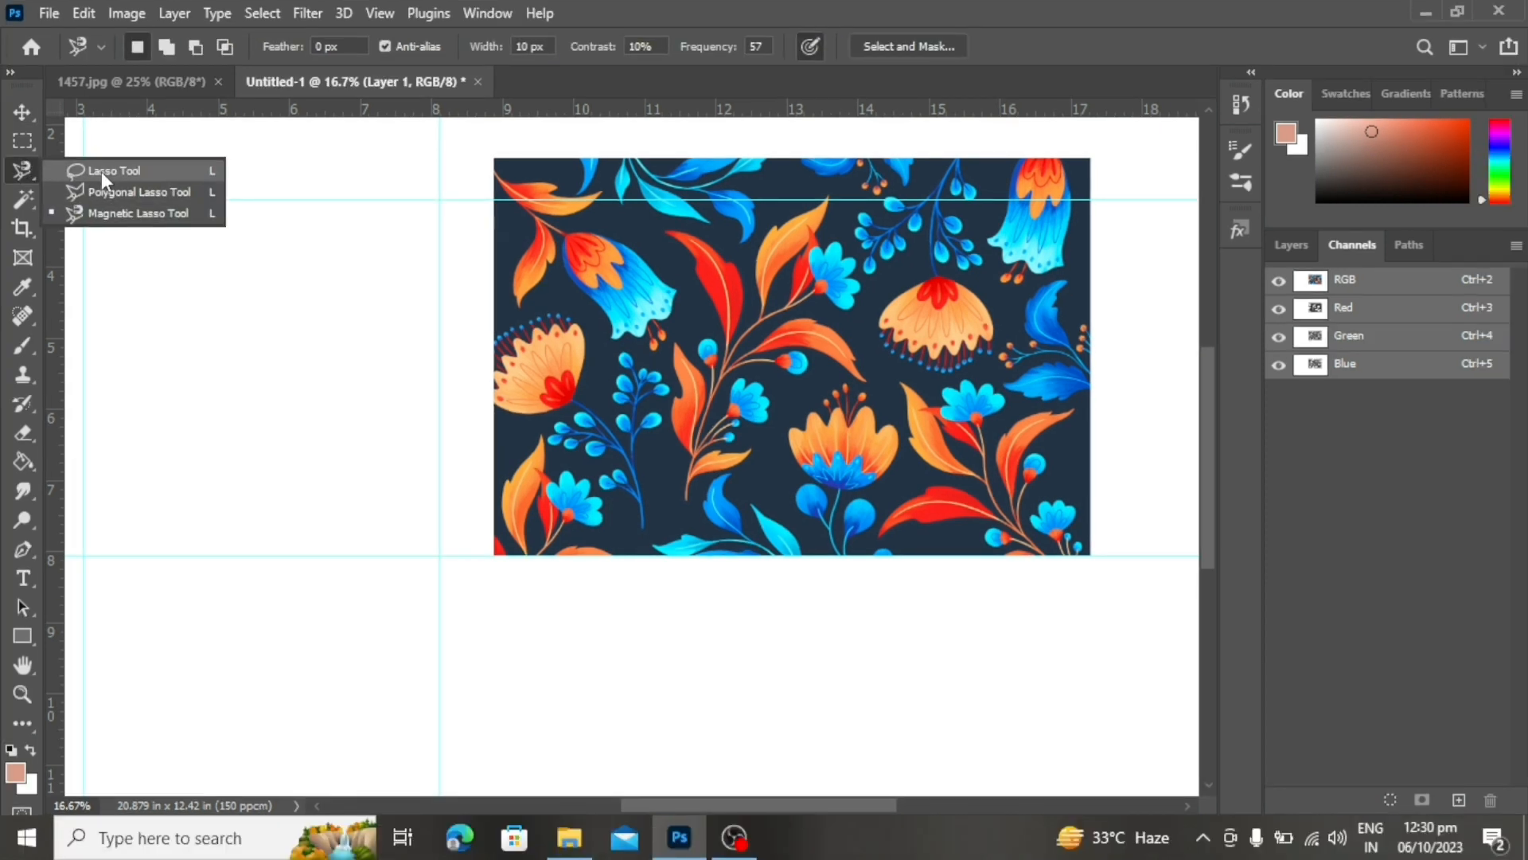
click(102, 170)
mouse_move(671, 495)
mouse_down()
mouse_move(662, 221)
mouse_move(747, 254)
mouse_move(864, 231)
mouse_move(871, 334)
mouse_move(691, 511)
mouse_up()
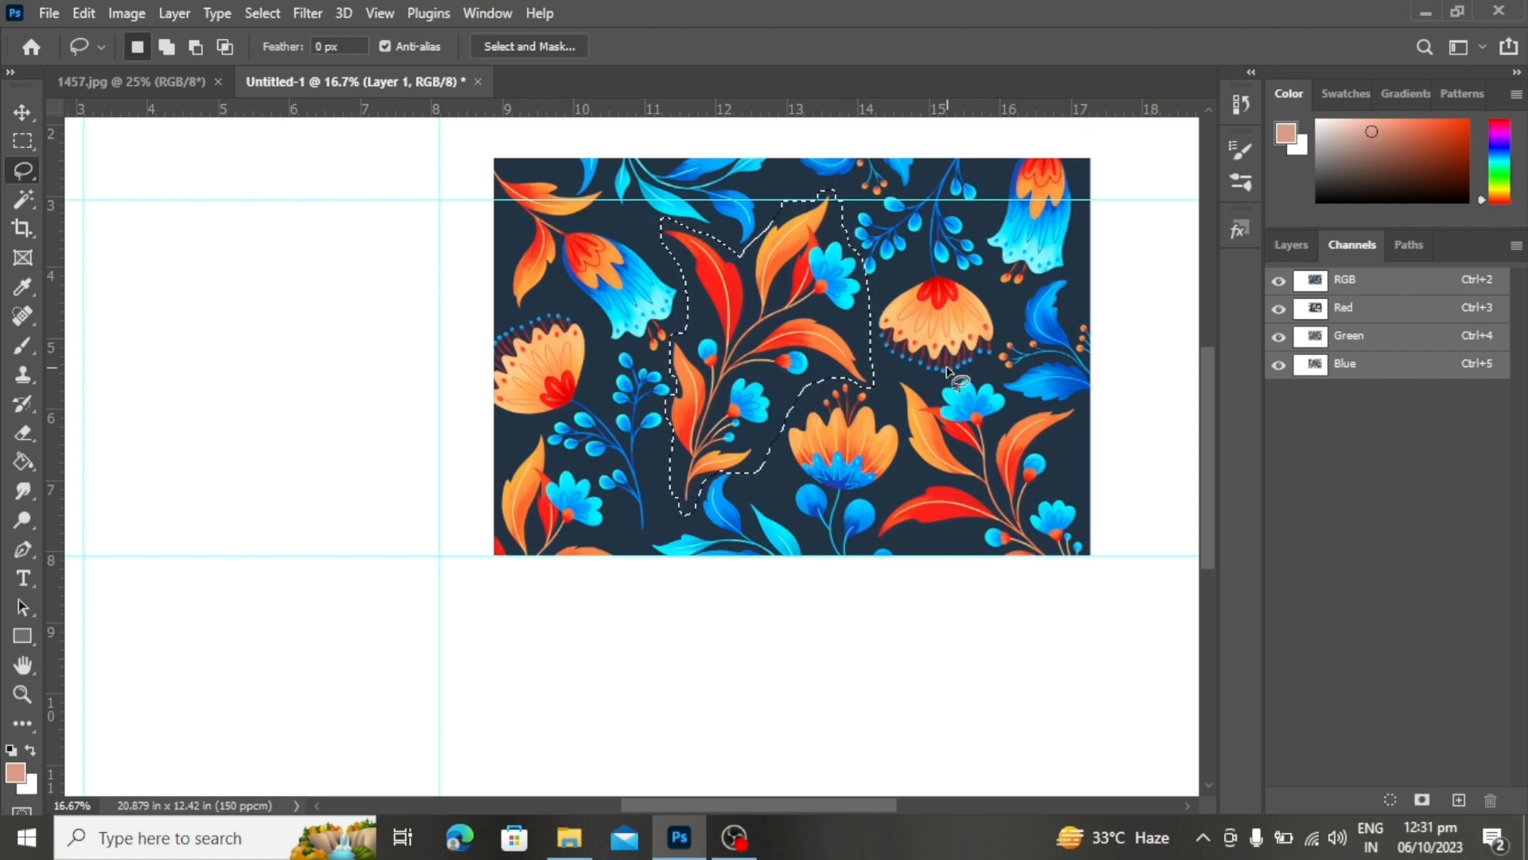
key(ctrl+plus)
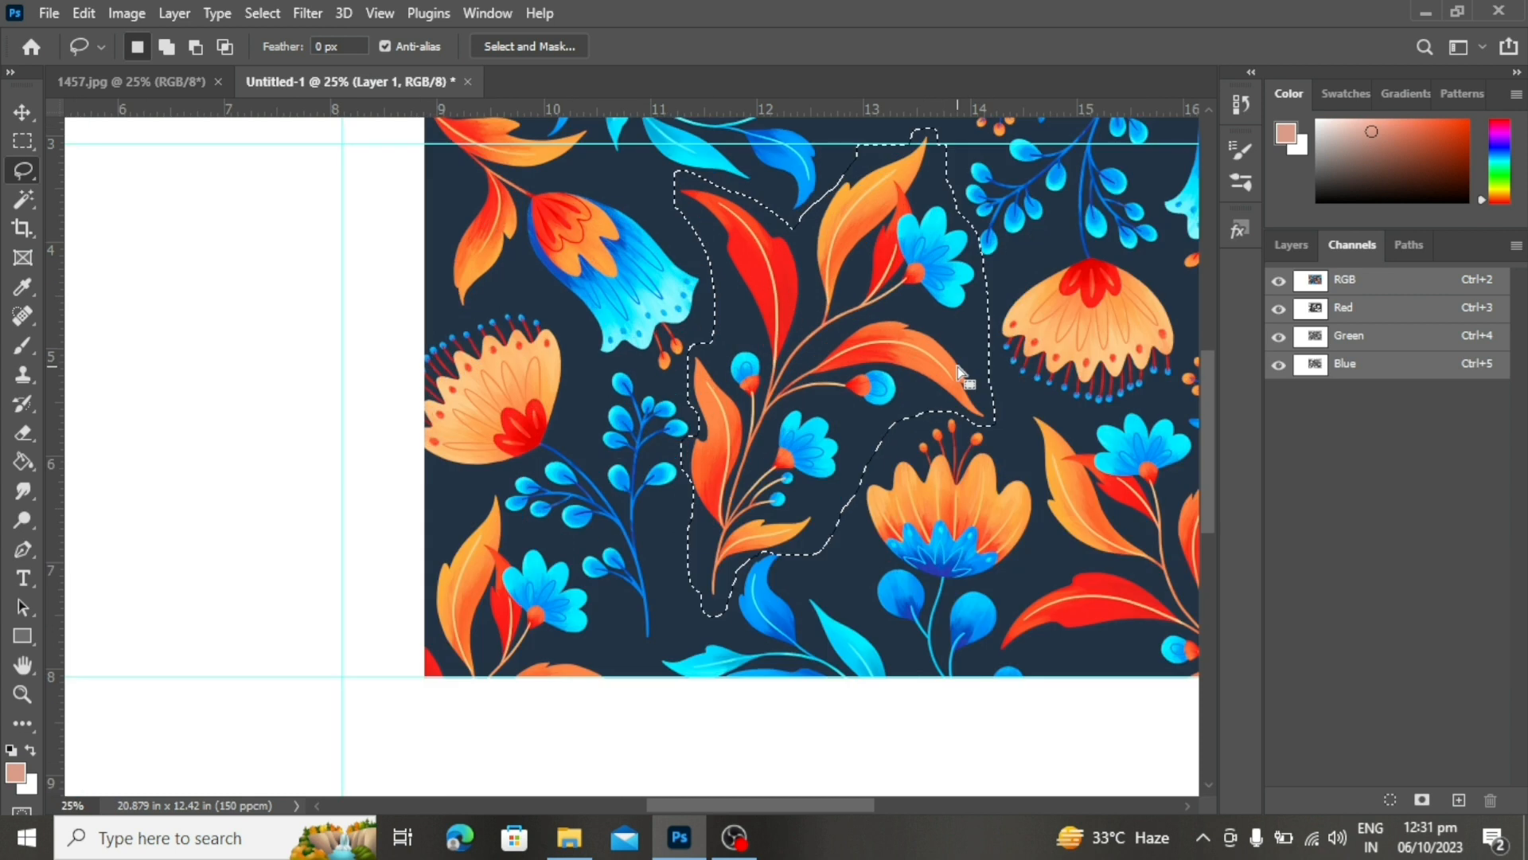
key(ctrl+j)
Step: Hide Layer 1 with the full floral image and shift the cut-out branch slightly on the white canvas
click(1289, 245)
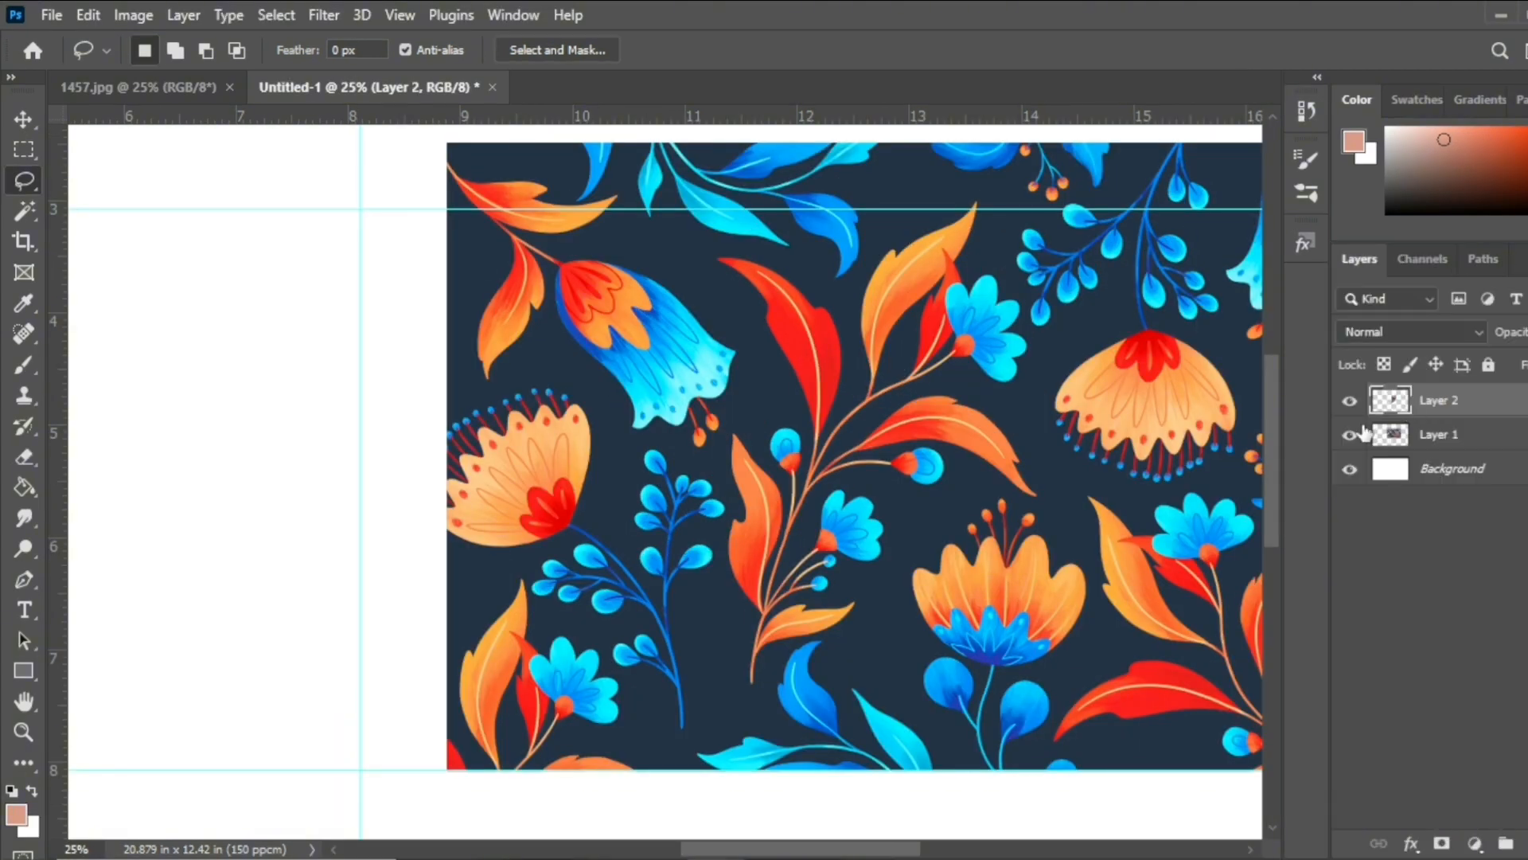
click(1351, 435)
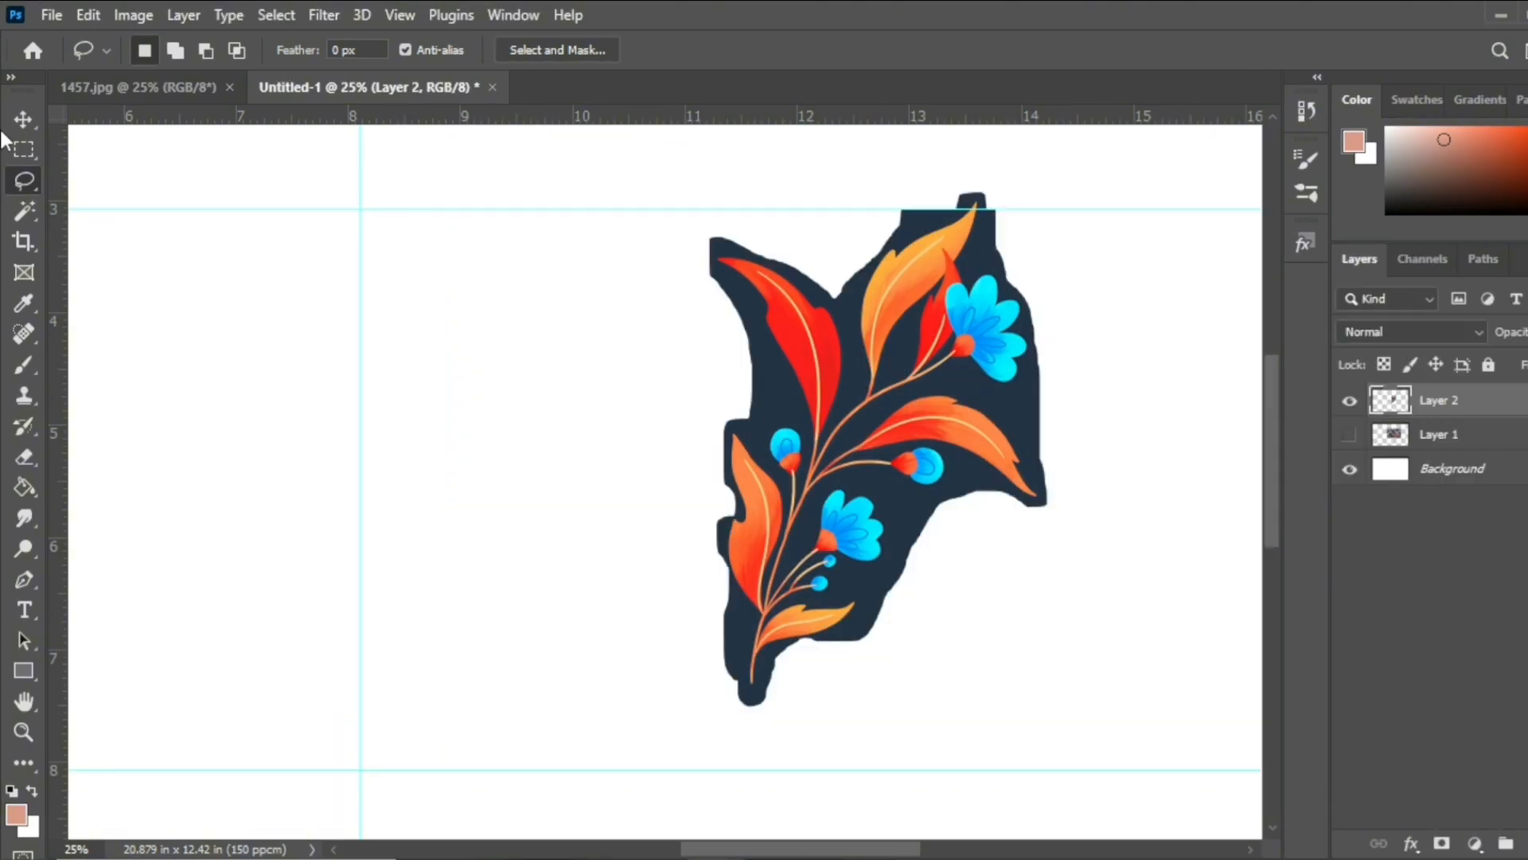
click(24, 116)
drag(963, 336, 933, 390)
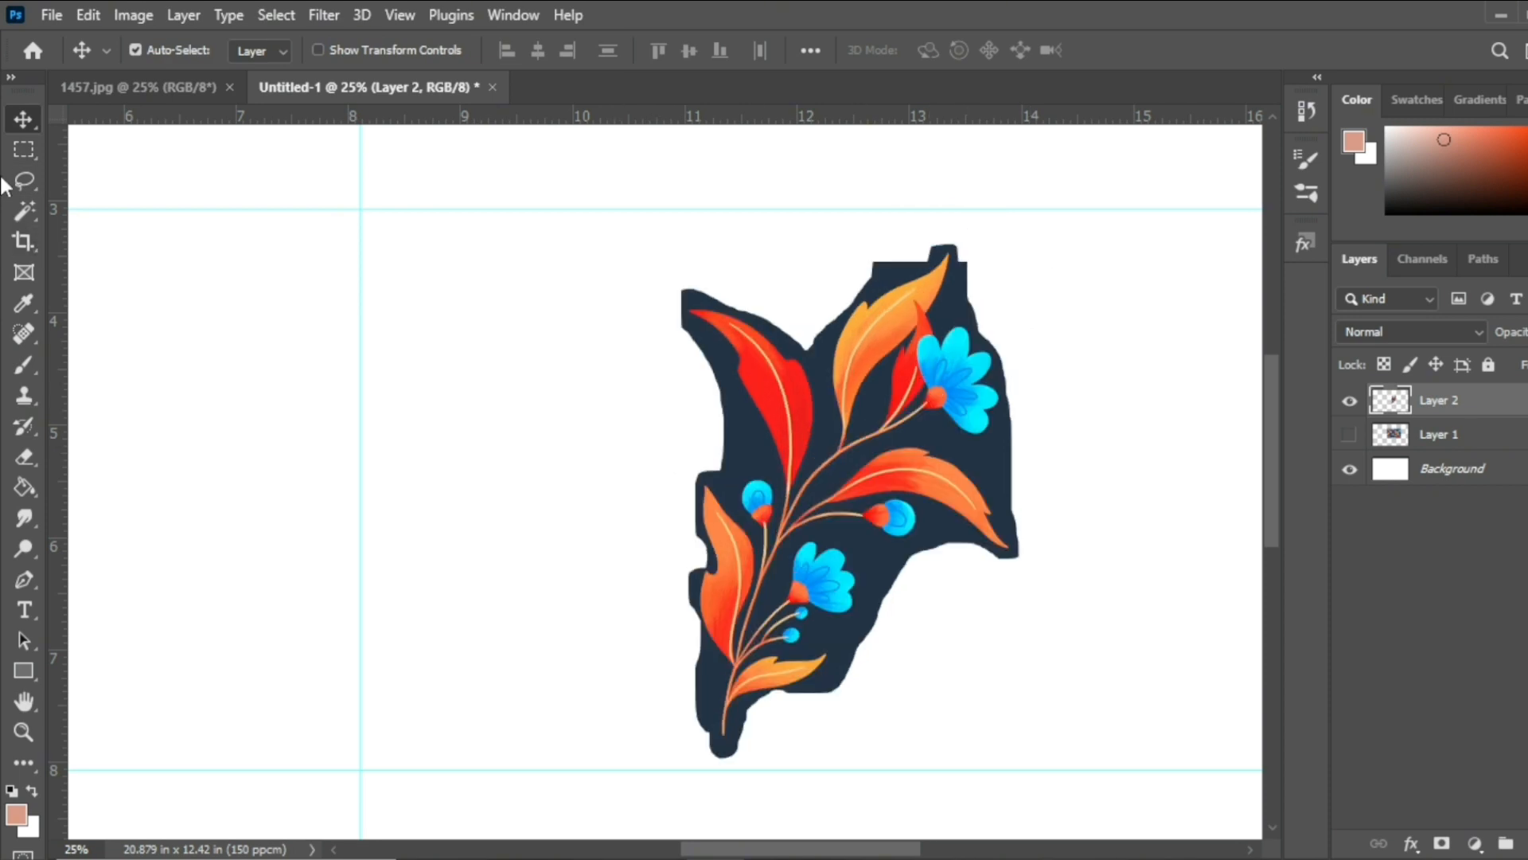
Step: Remove all the dark background from the branch with a Magic Wand selection extended to similar colors, then deselect
drag(11, 206, 93, 255)
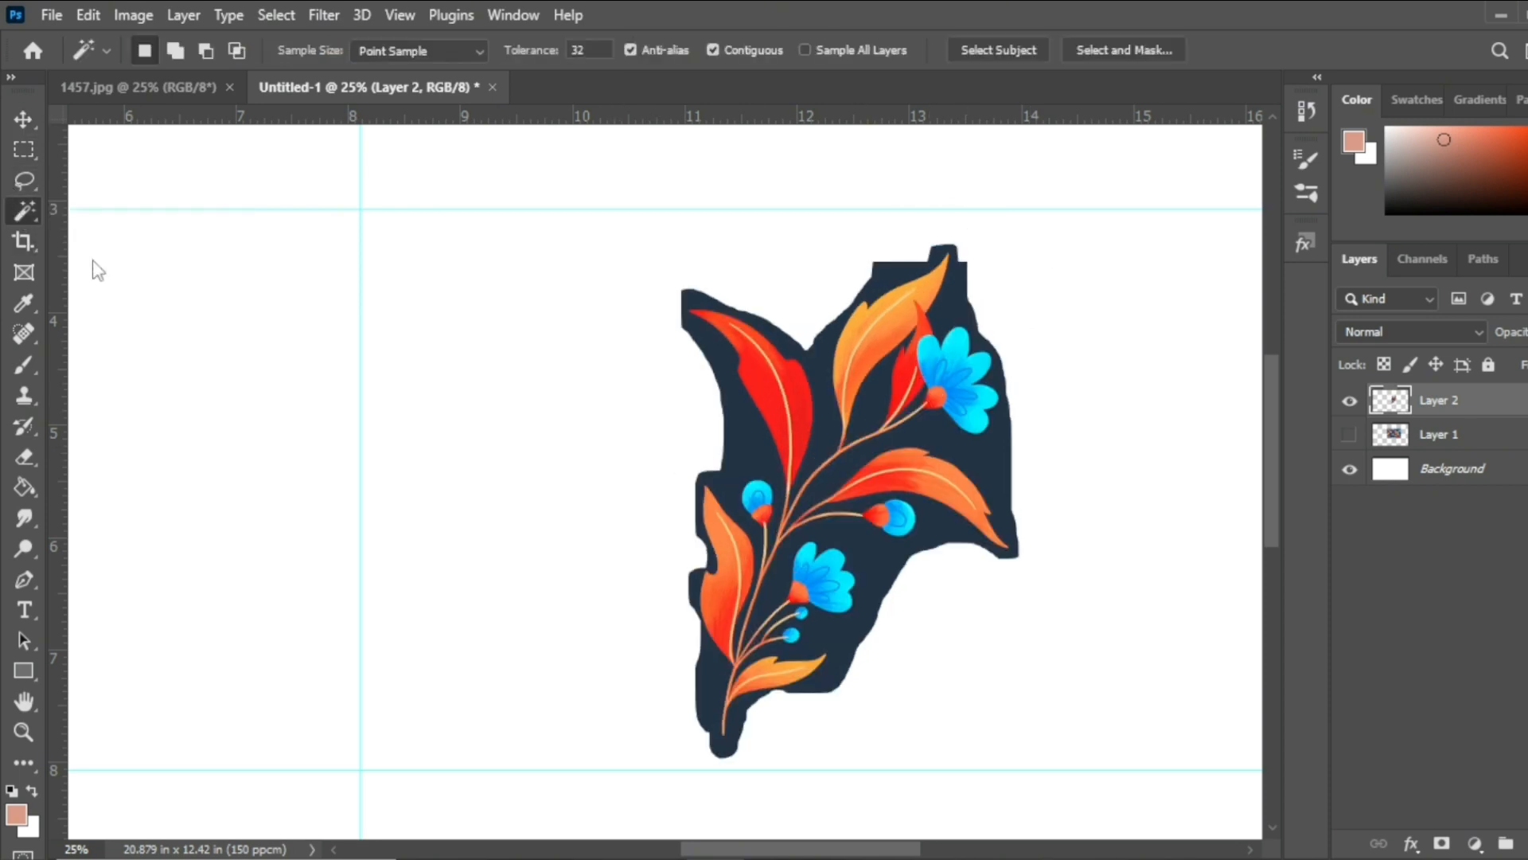
click(749, 459)
right_click(745, 462)
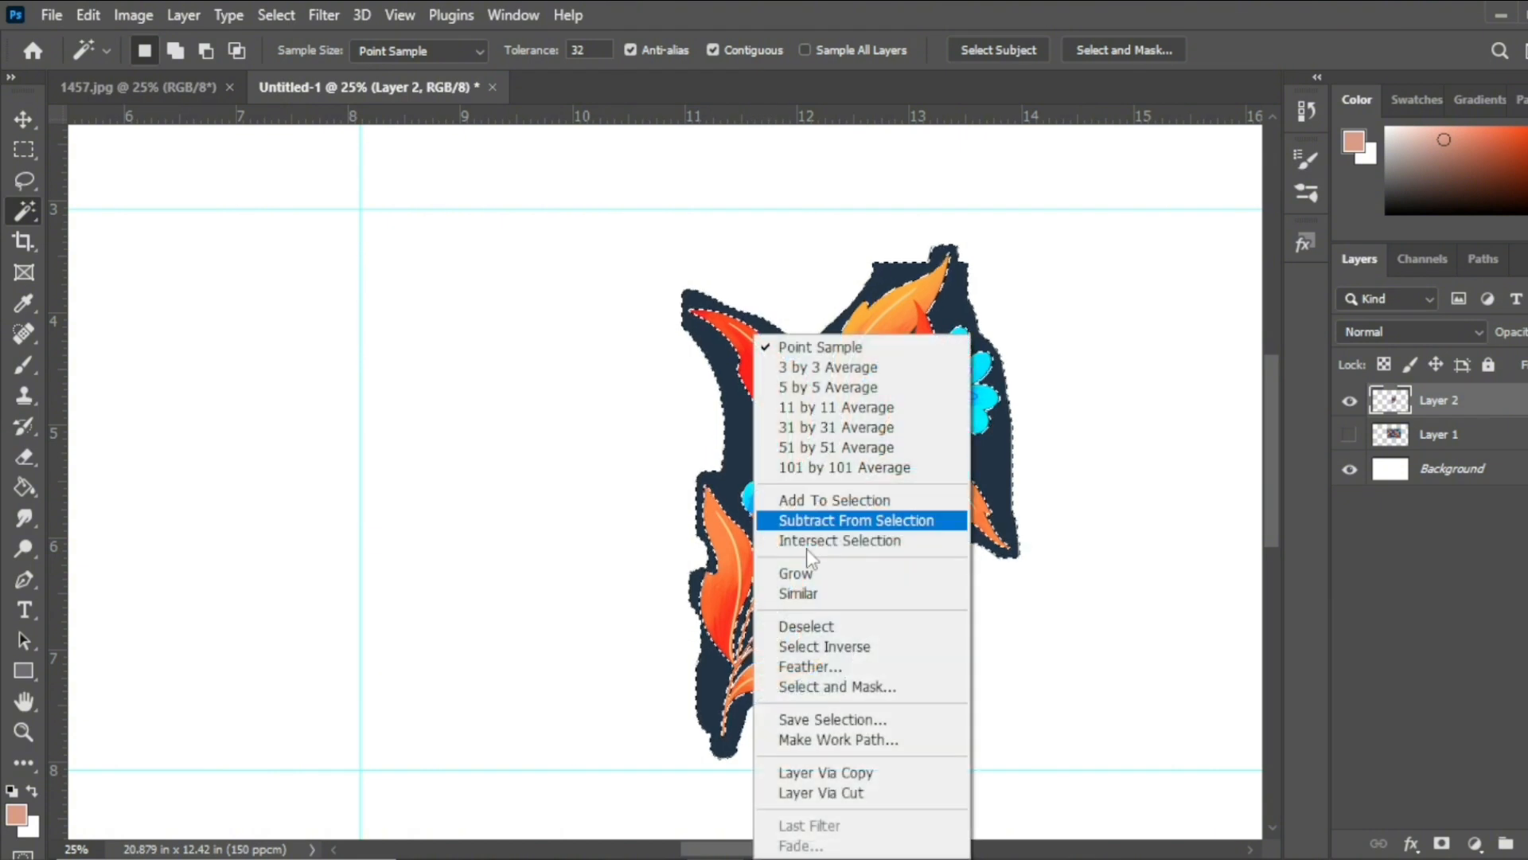
click(809, 597)
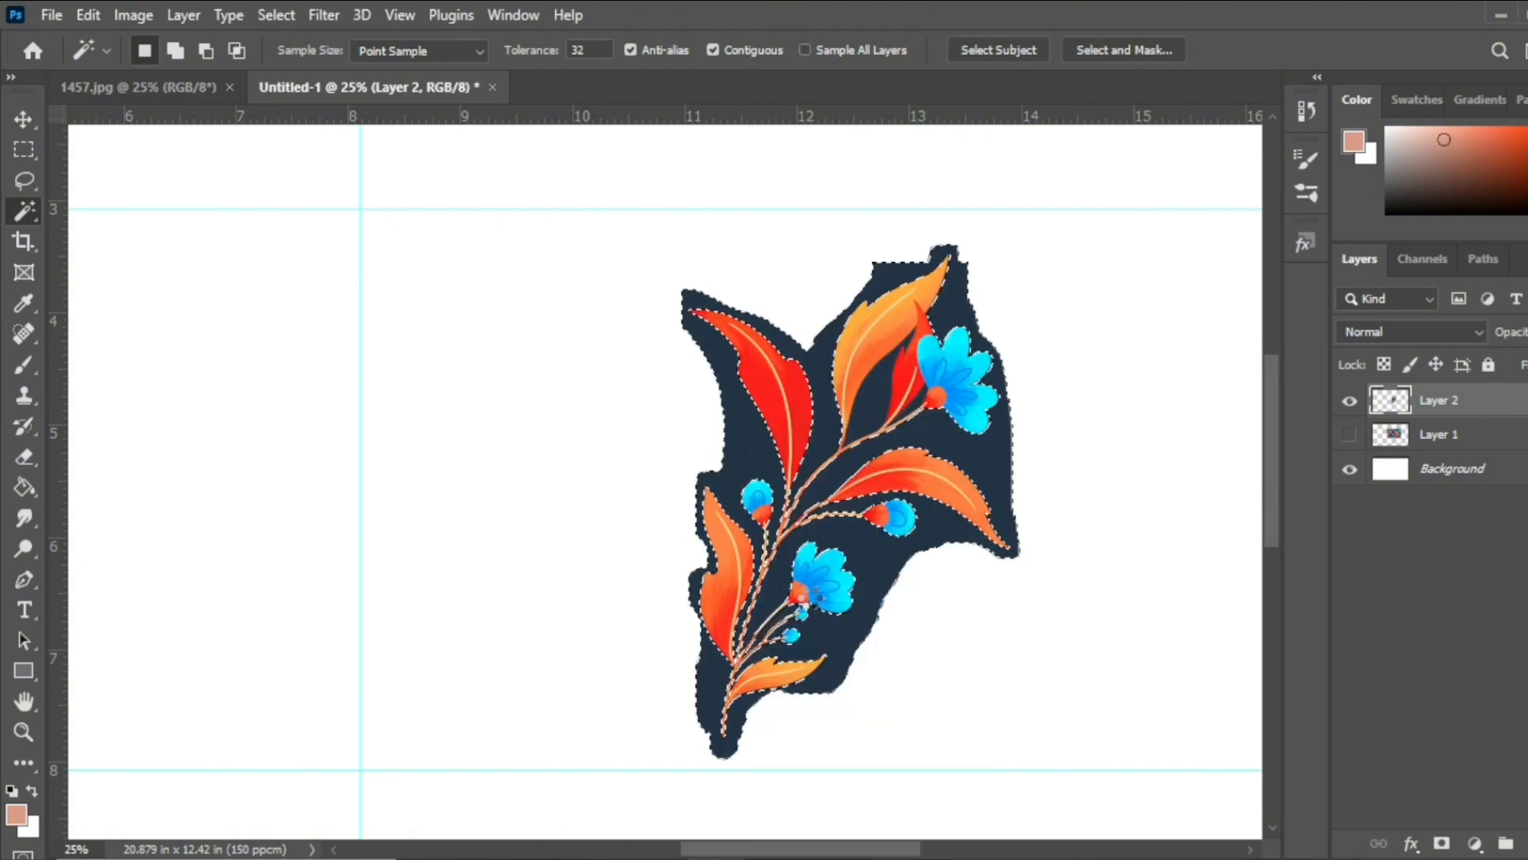
key(Delete)
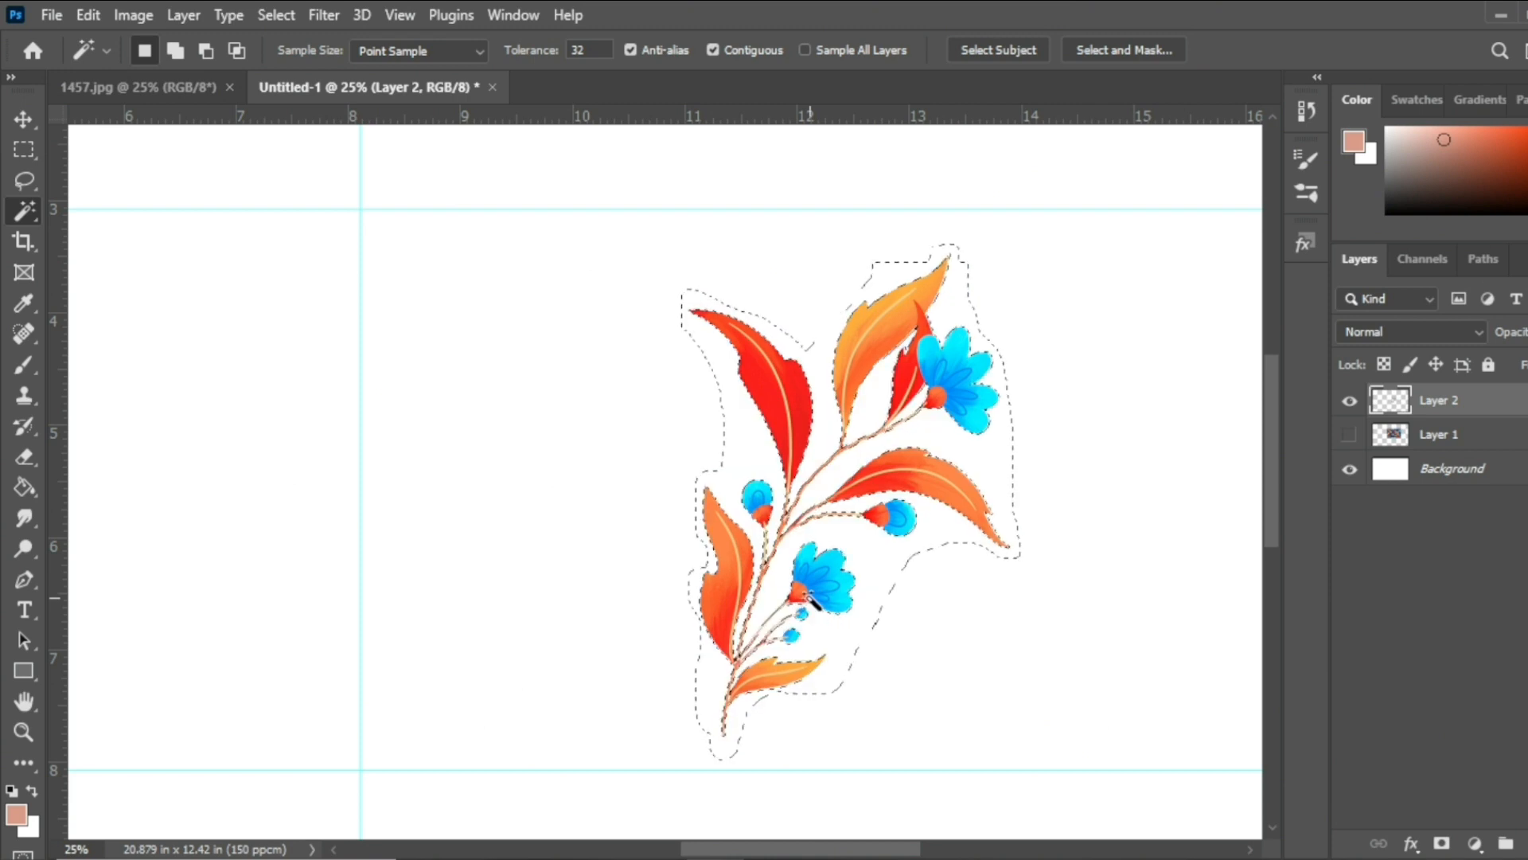
key(ctrl+d)
Step: Move the cleaned branch into the lower-left part of the square formed by the guides
key(v)
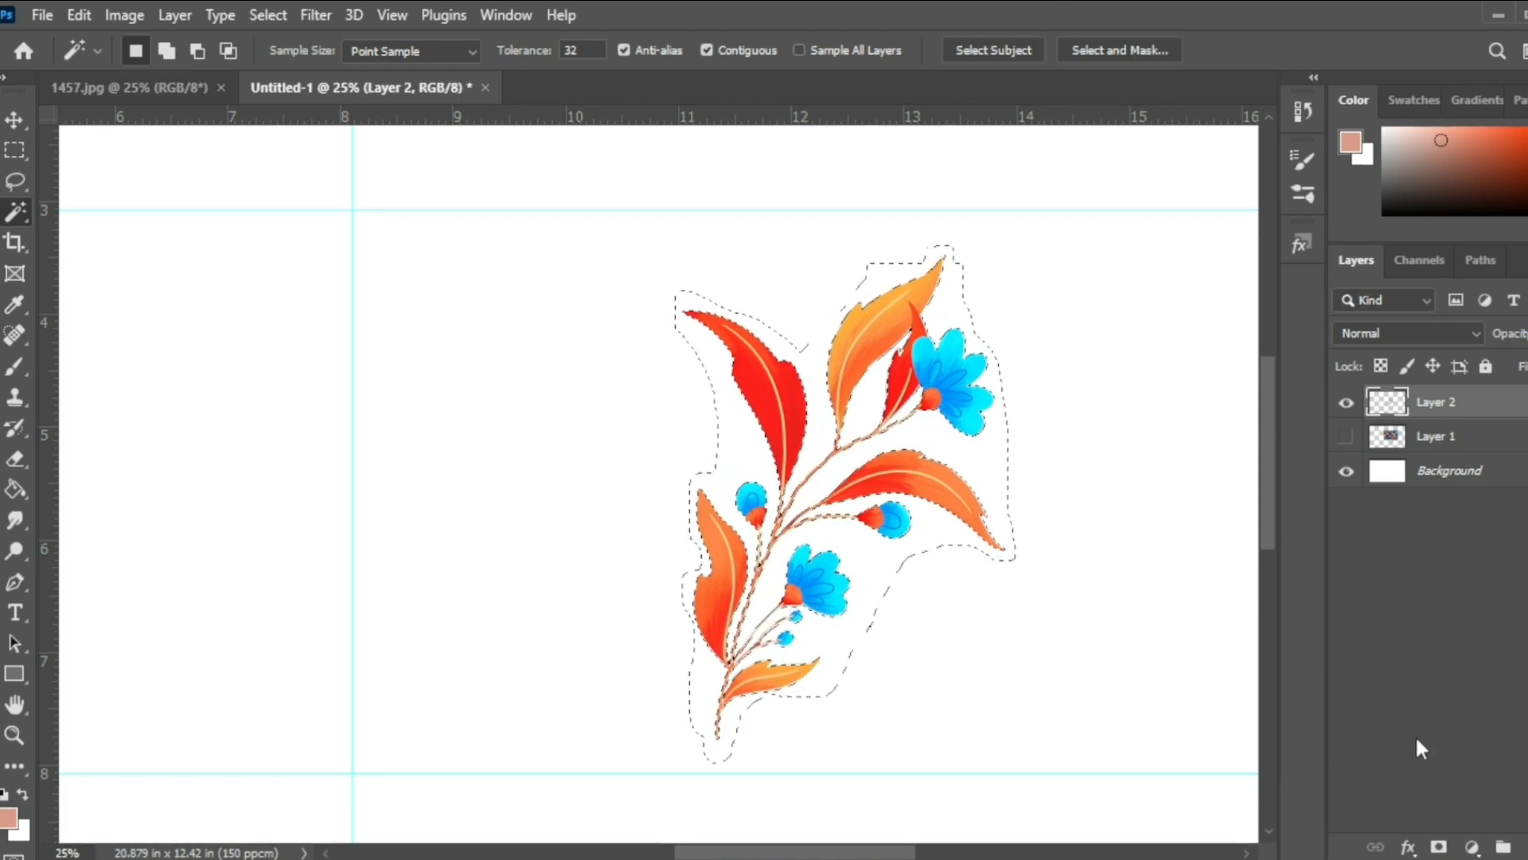
drag(871, 848, 808, 816)
key(ctrl+minus)
drag(997, 414, 436, 474)
click(14, 461)
click(14, 119)
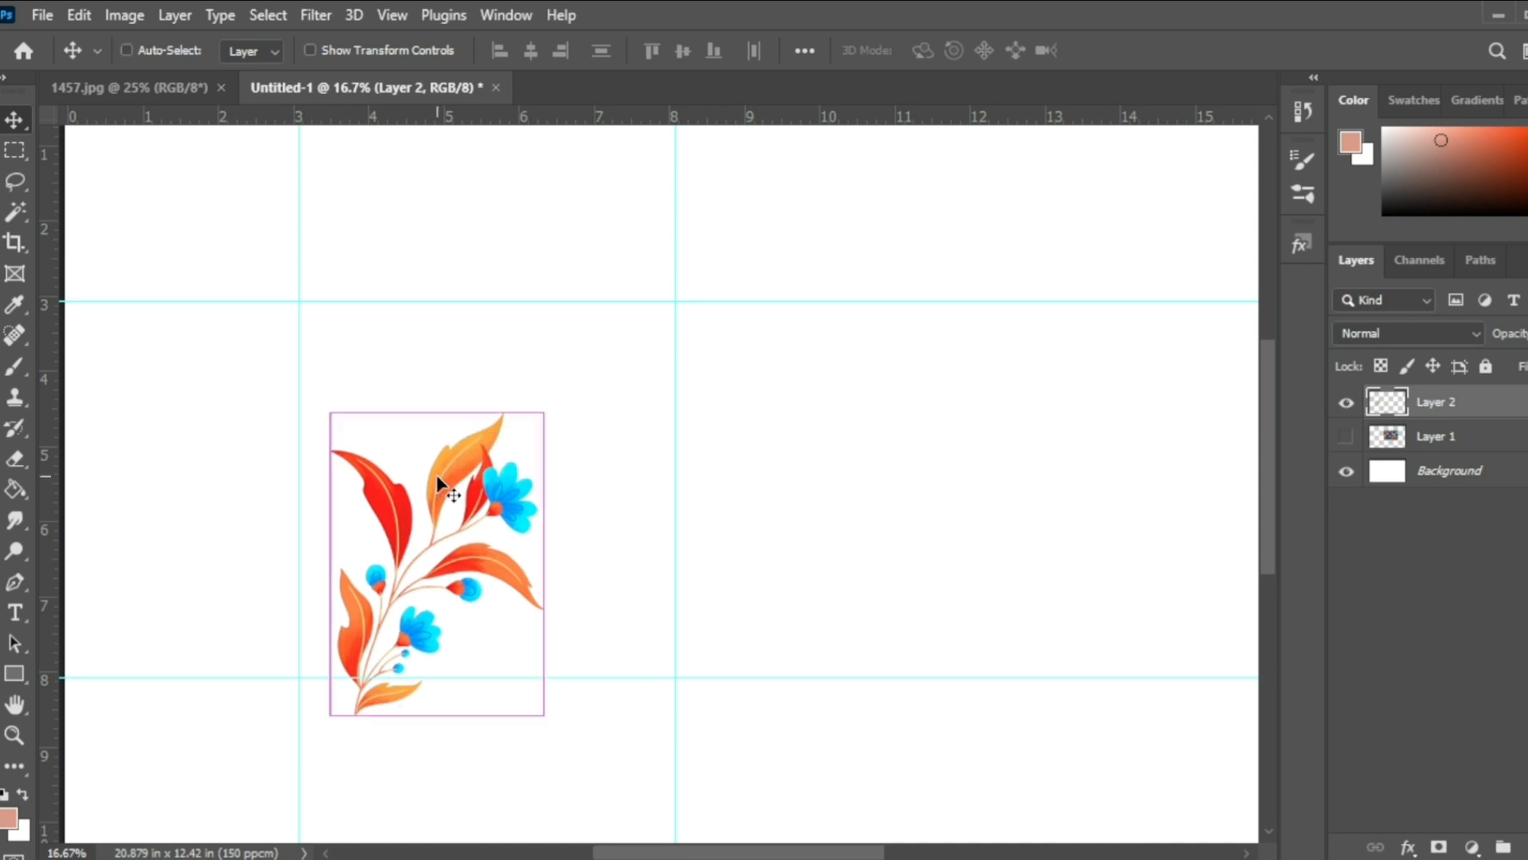
Step: Scale down and rotate the branch clockwise, positioning it across the square's left guide just above the bottom guide
key(ctrl+t)
drag(566, 409, 452, 556)
drag(532, 495, 450, 521)
drag(388, 565, 413, 570)
key(Return)
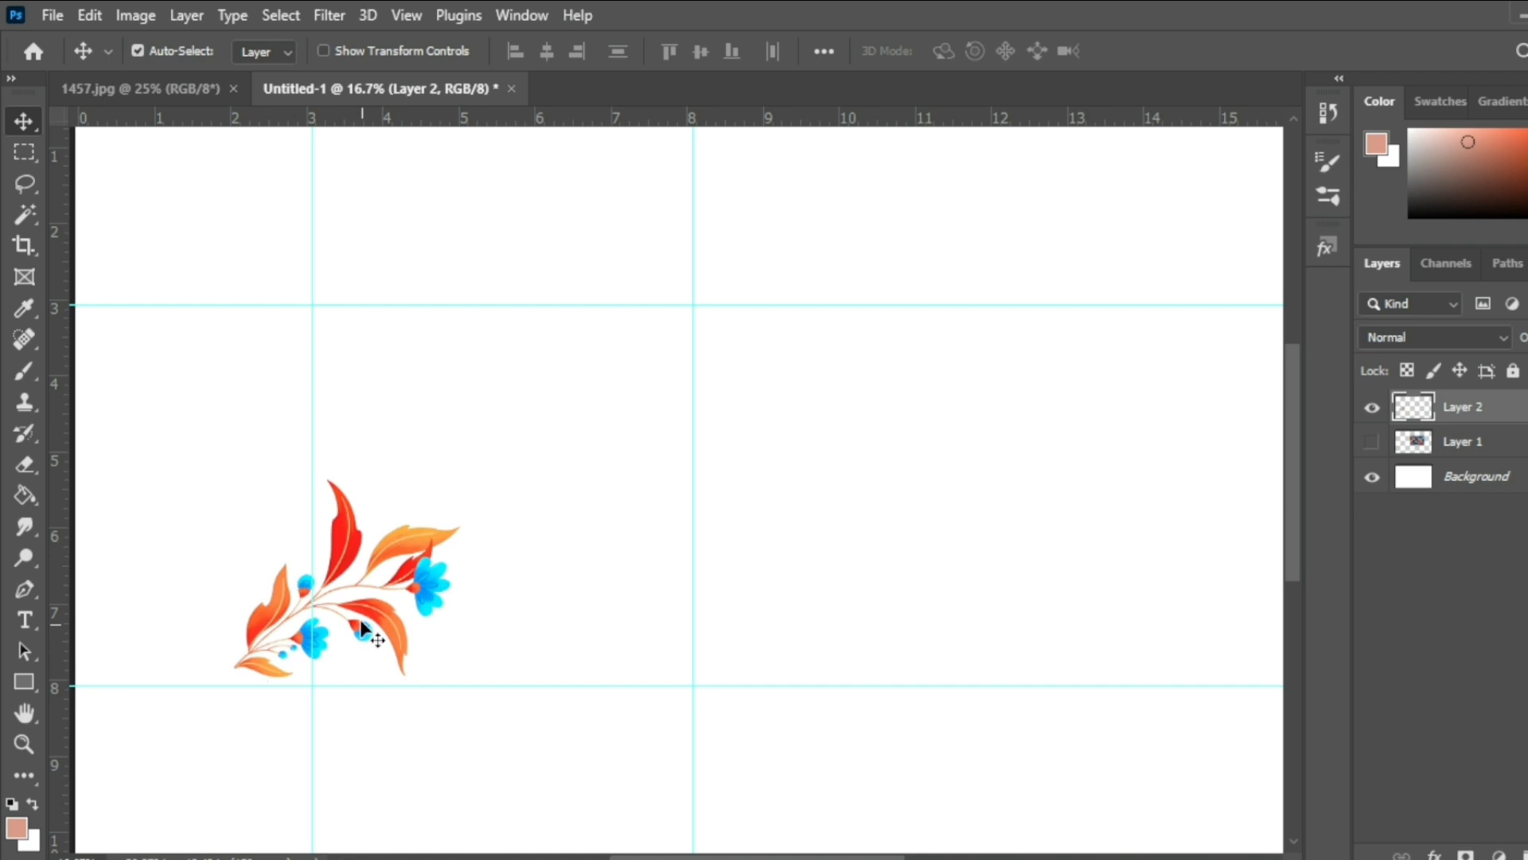
key(ctrl+plus)
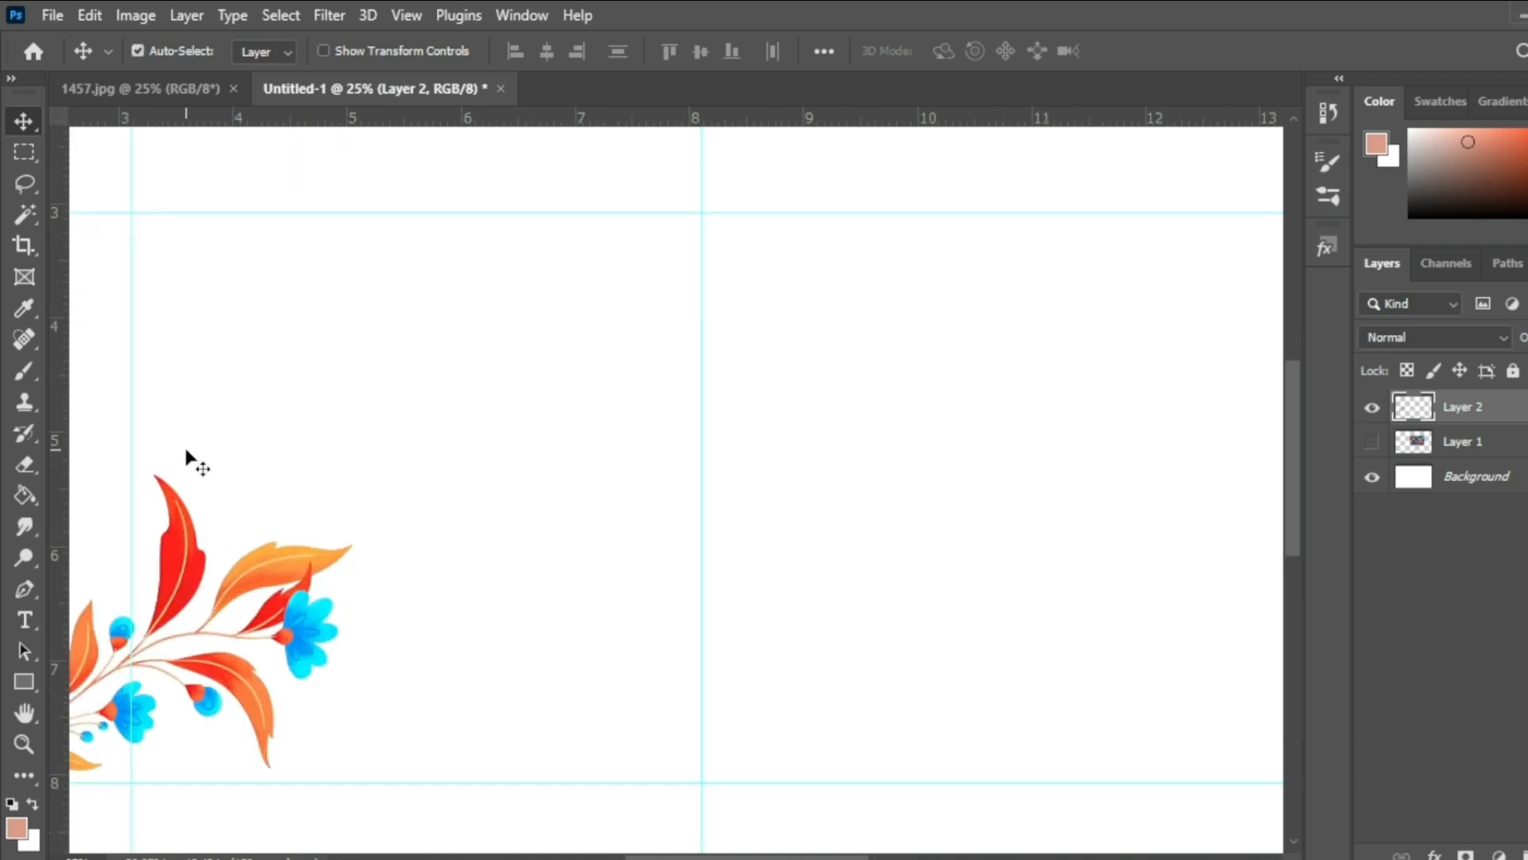
scroll(436, 591, down, 2)
scroll(675, 487, left, 4)
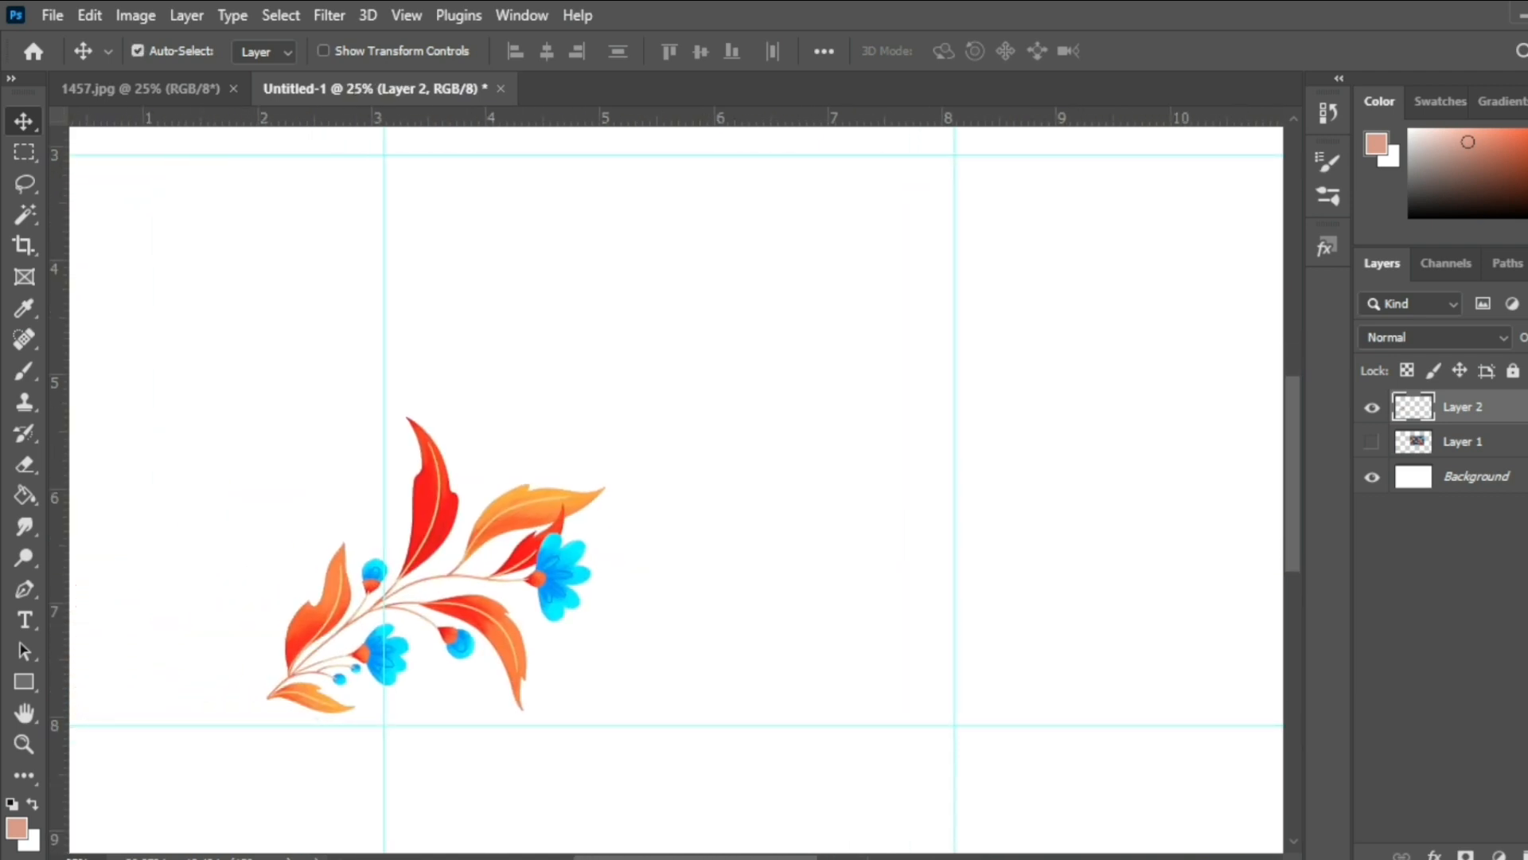
key(ctrl+plus)
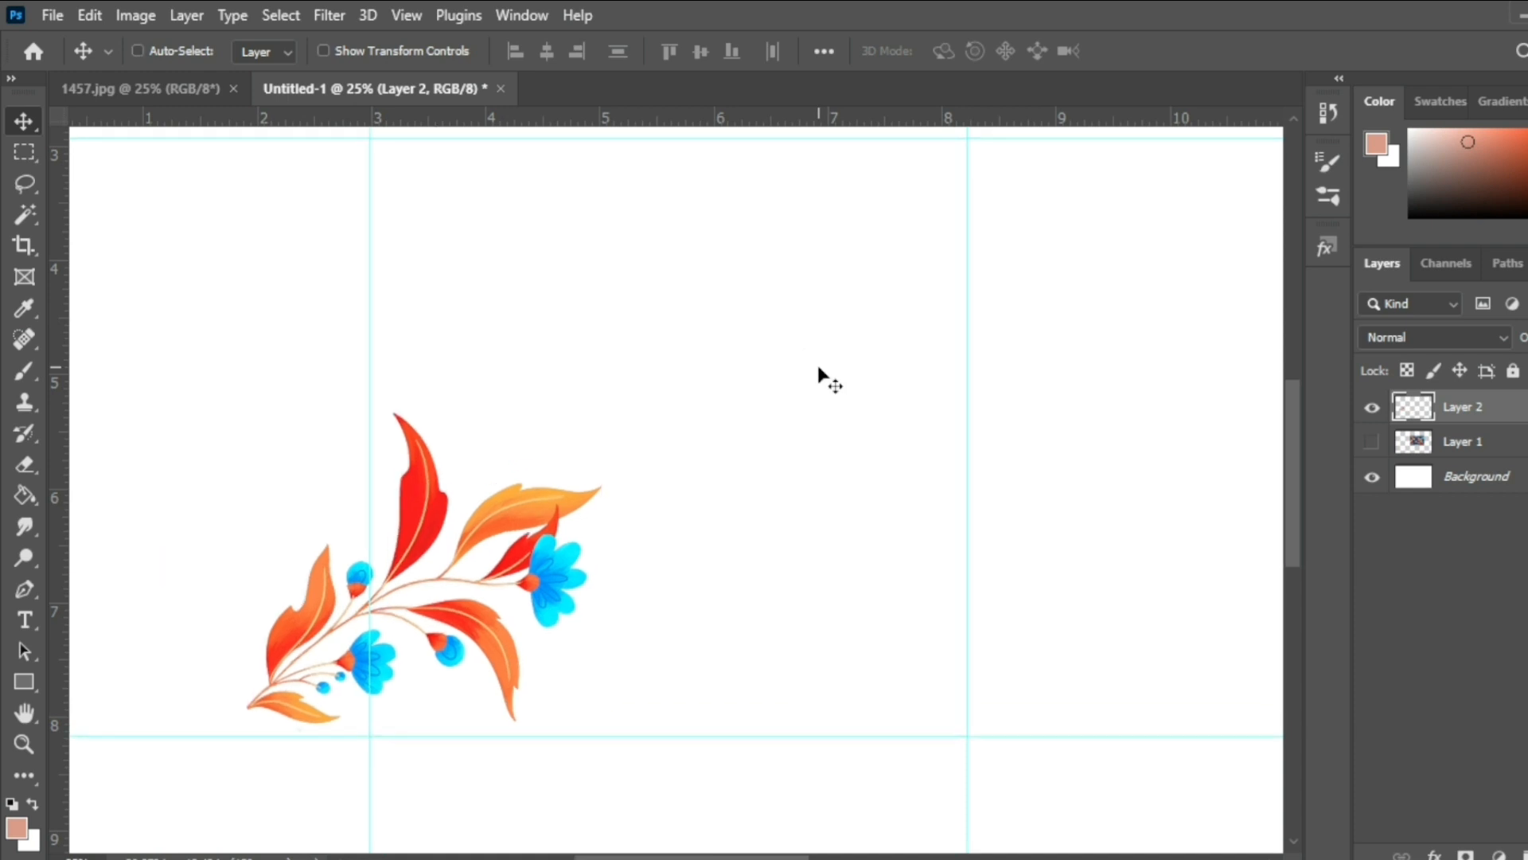
key(ctrl+minus)
key(ctrl+minus)
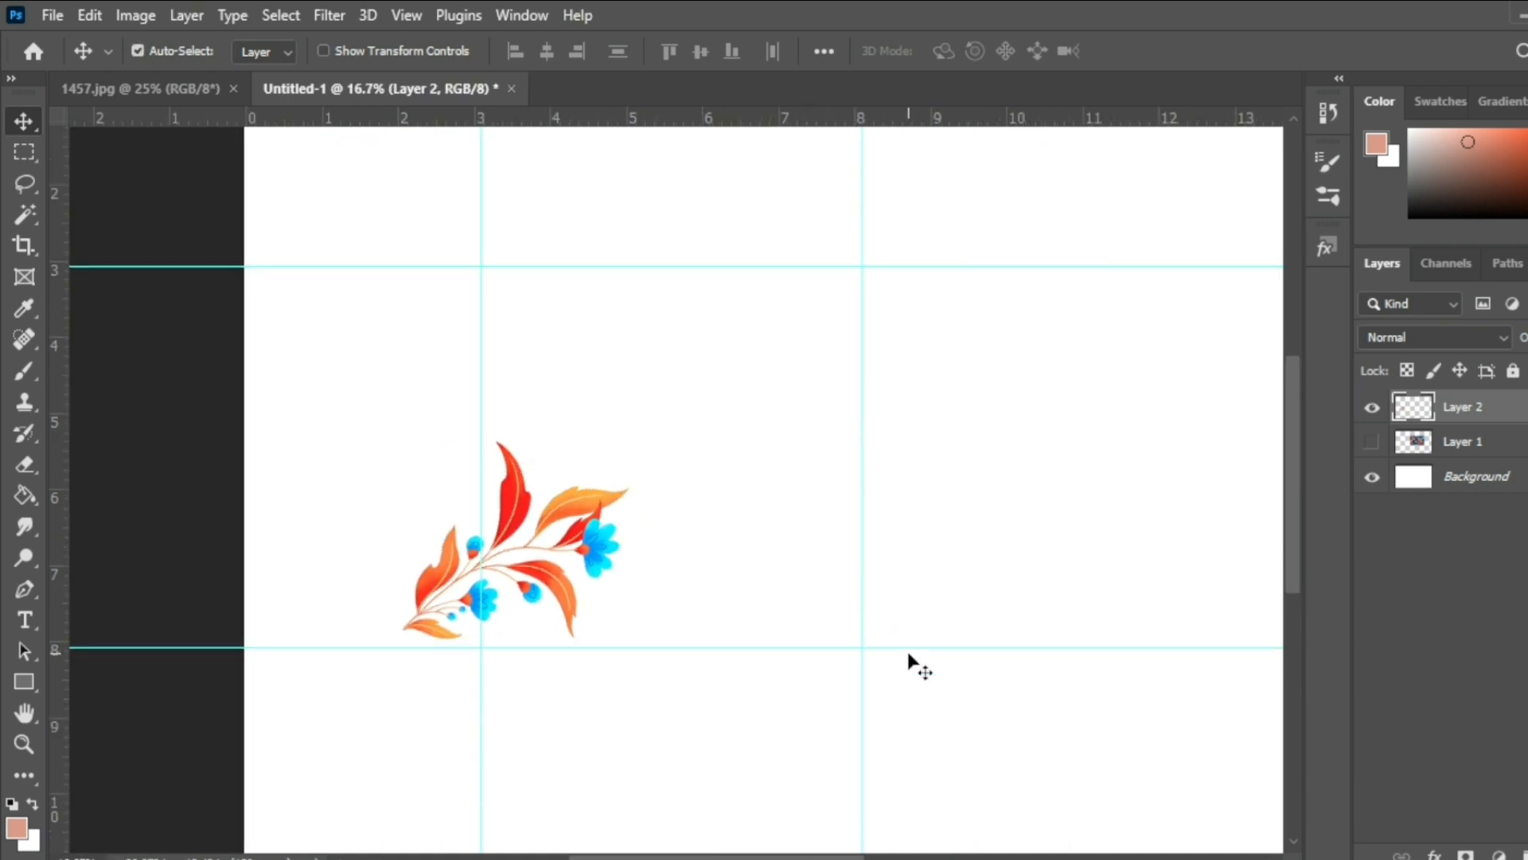
scroll(751, 856, right, 2)
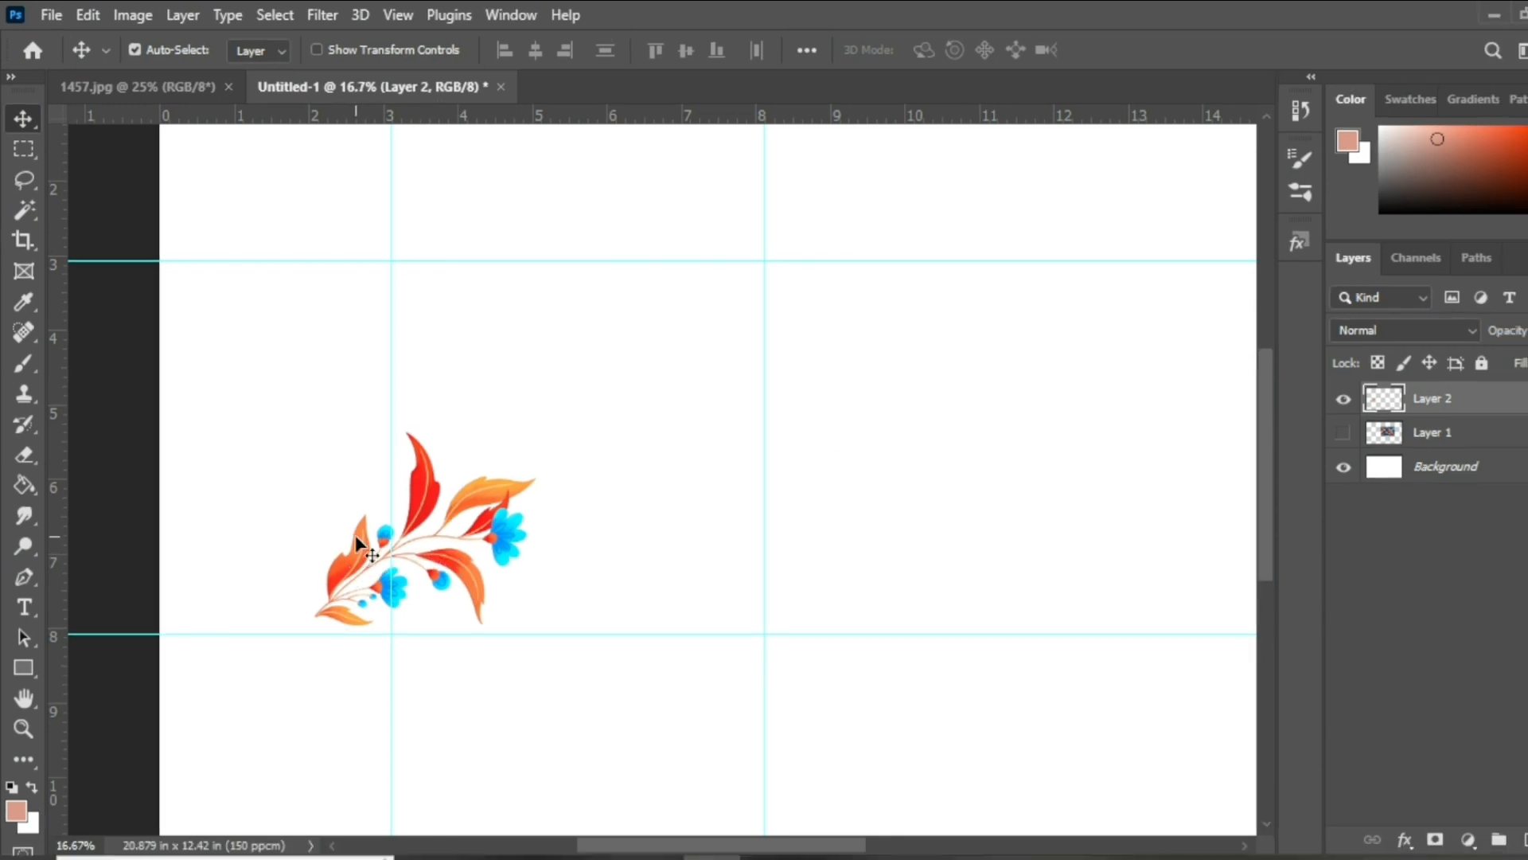
Step: Select the branch part outside the square's left guide and move it horizontally to the inner side of the right guide, then deselect
click(16, 156)
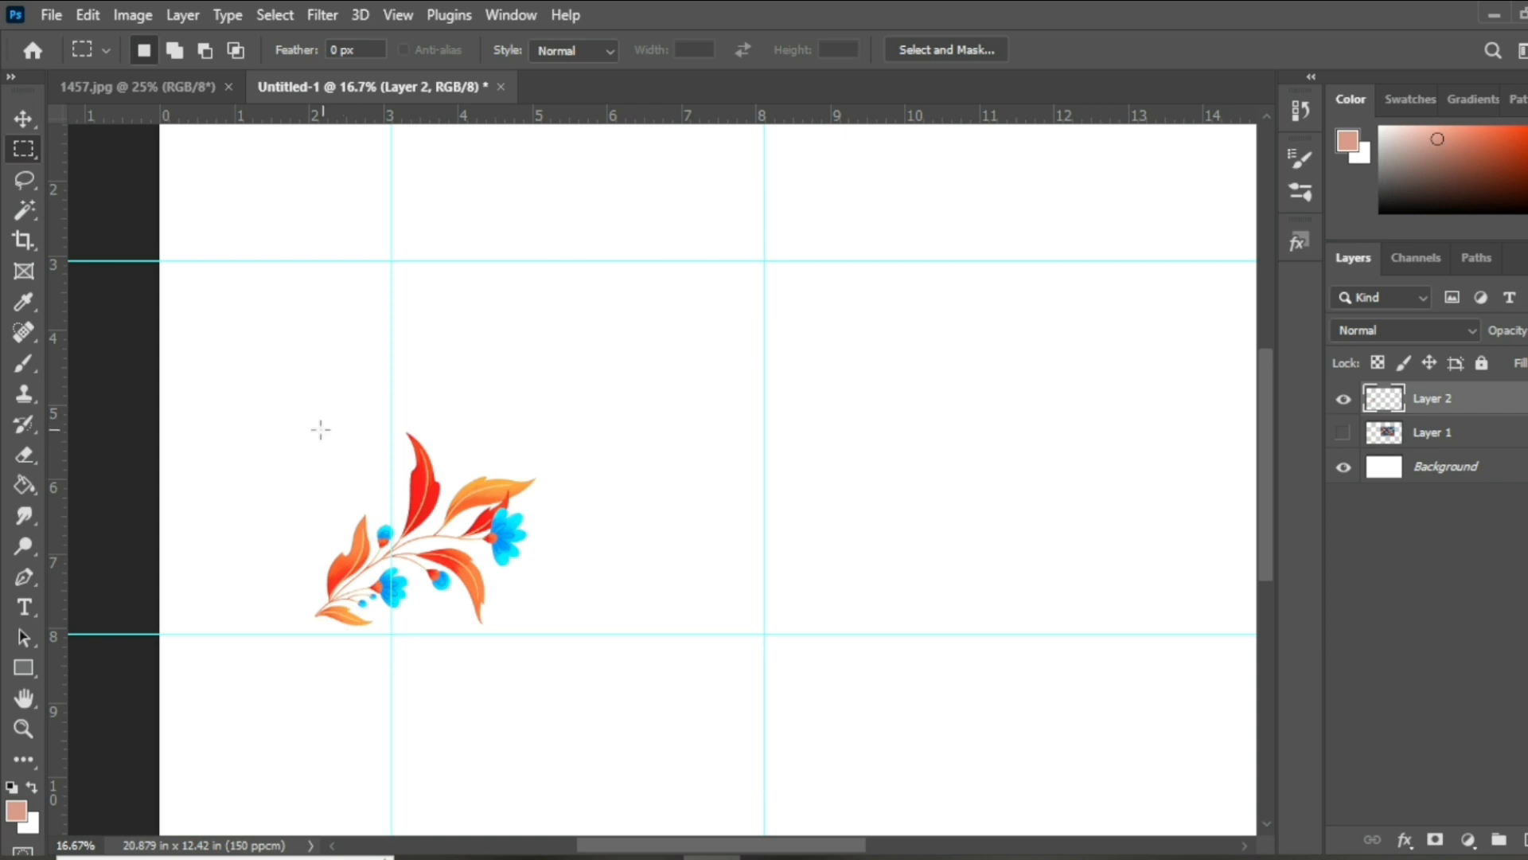
drag(296, 422, 385, 635)
click(23, 116)
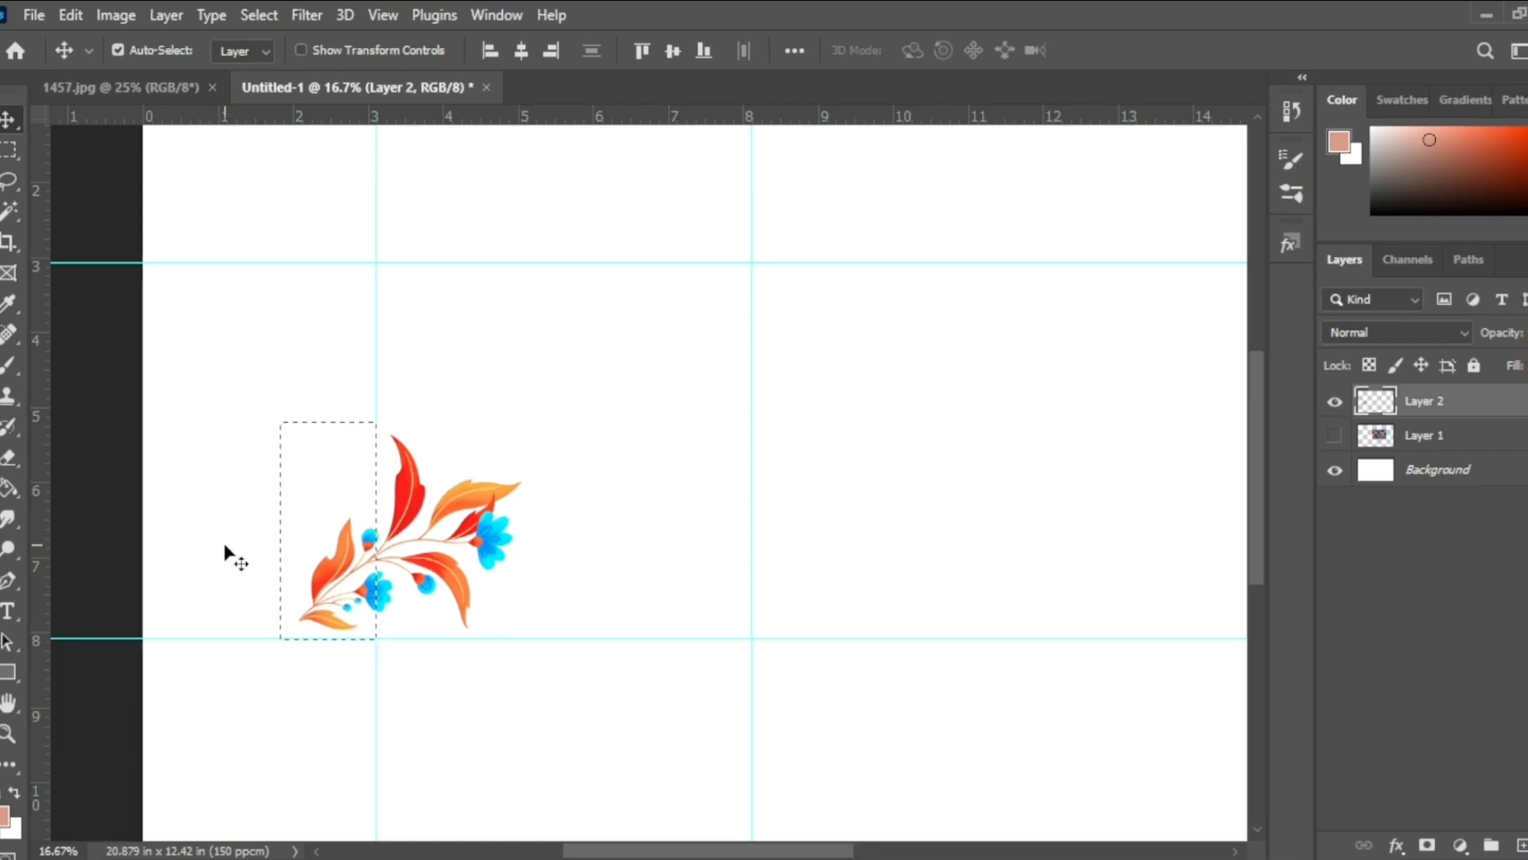
drag(313, 542, 687, 571)
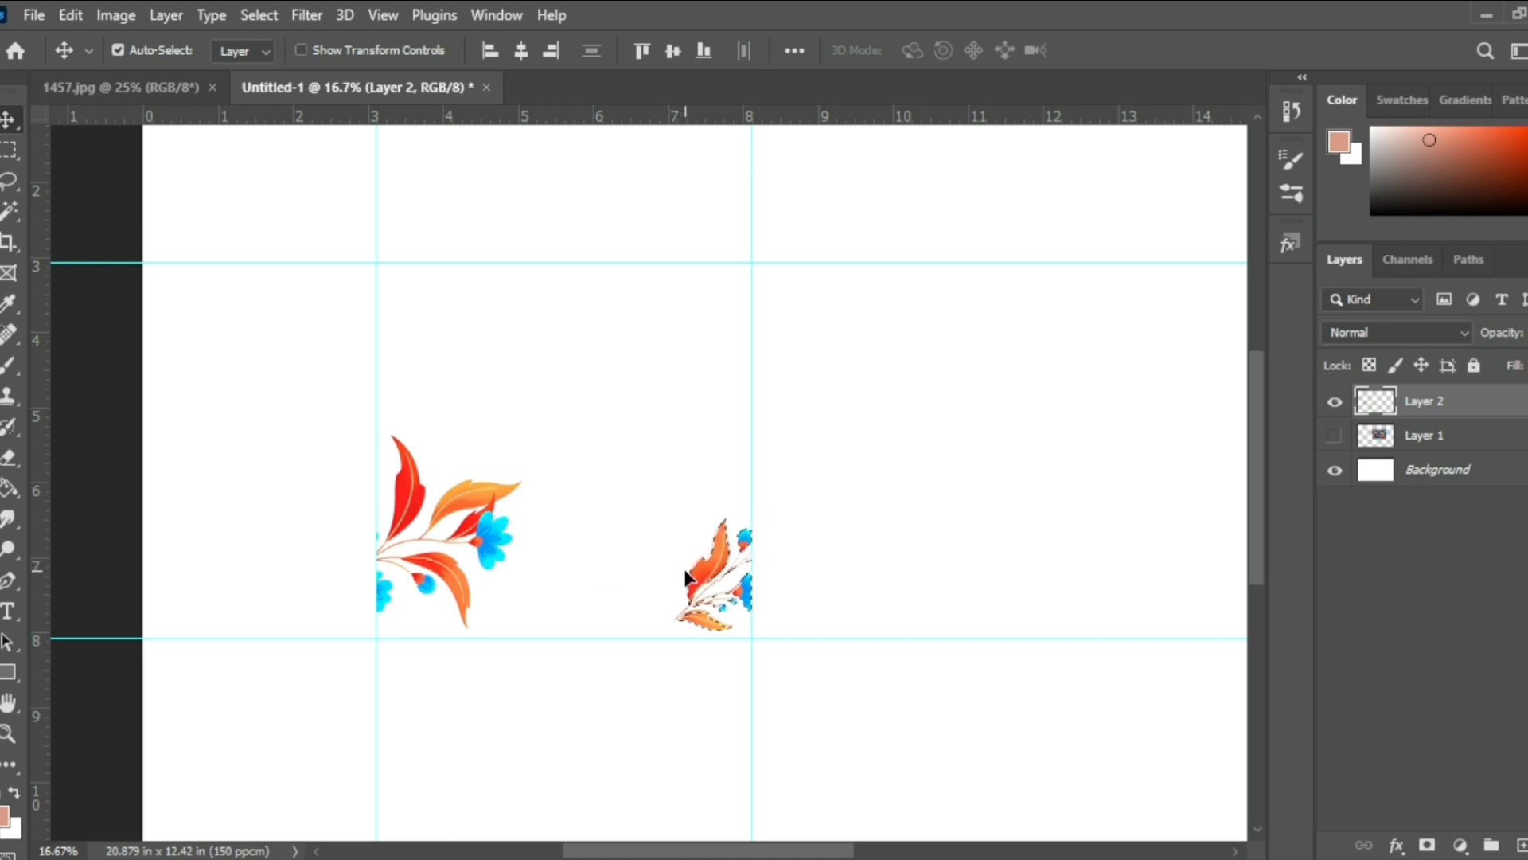
key(ctrl)
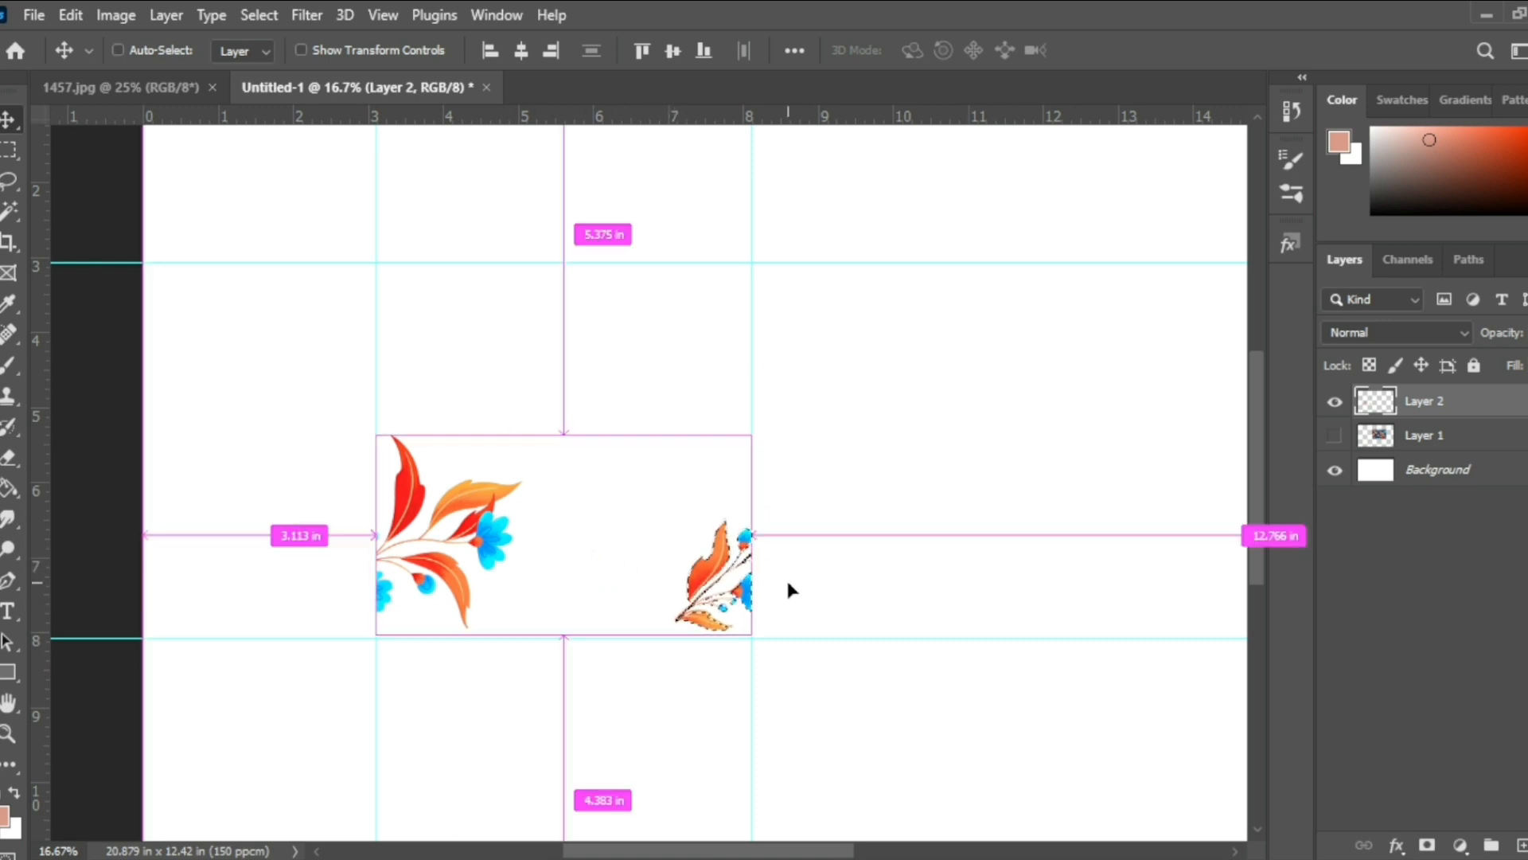
key(ctrl+d)
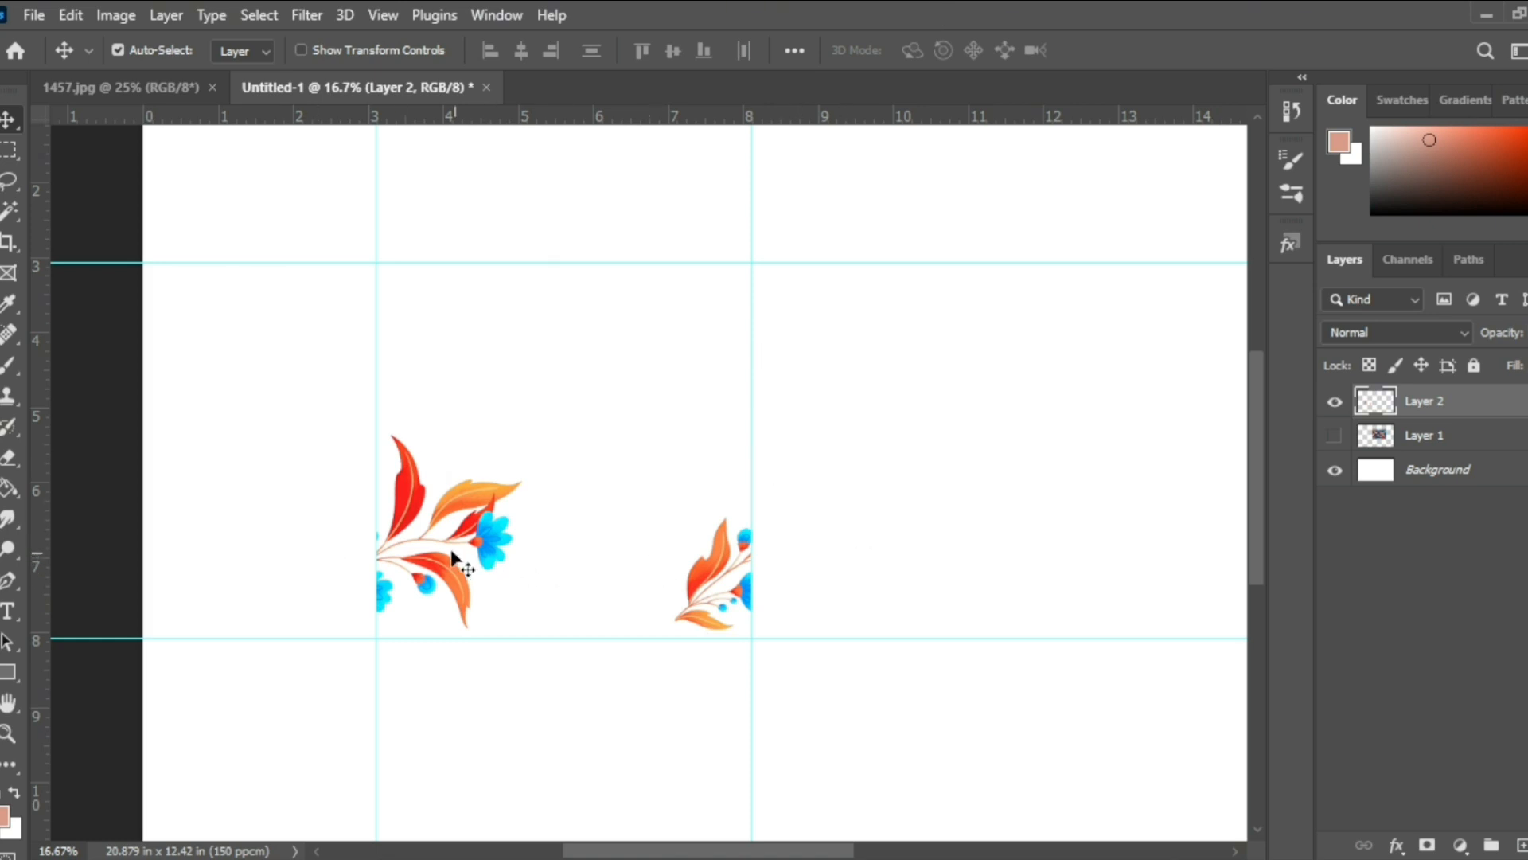
Step: Make Layer 1 with the full floral source image visible again
mouse_move(460, 524)
mouse_down()
mouse_move(543, 539)
mouse_move(490, 511)
mouse_up()
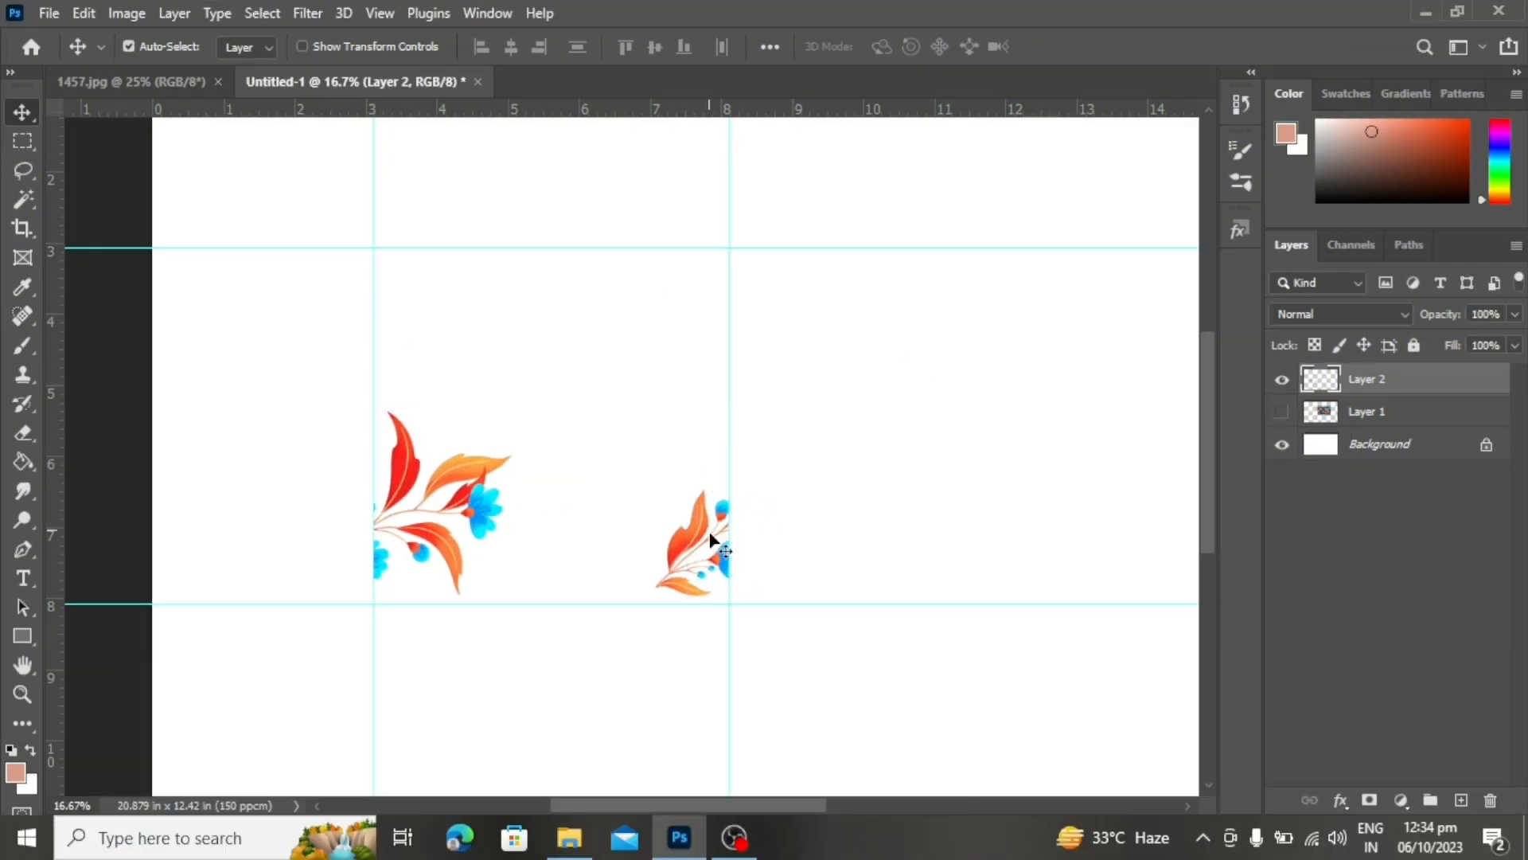
mouse_move(711, 542)
mouse_down()
mouse_move(748, 541)
mouse_move(685, 547)
mouse_up()
click(1281, 411)
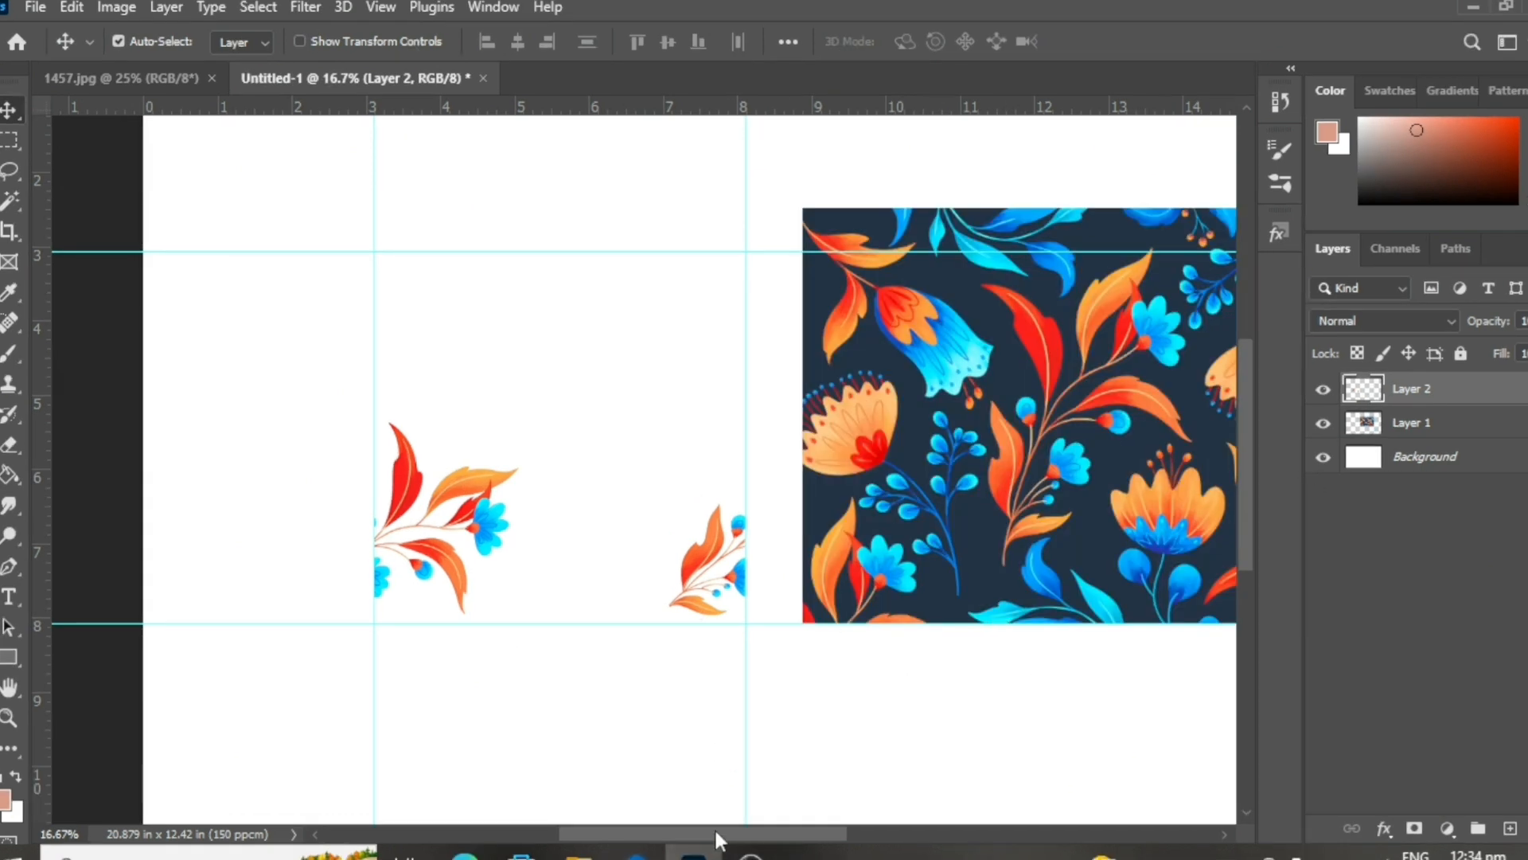
Step: Outline the blue berry sprig in the floral source image and copy it from Layer 1 to a new layer
drag(718, 837, 784, 838)
key(l)
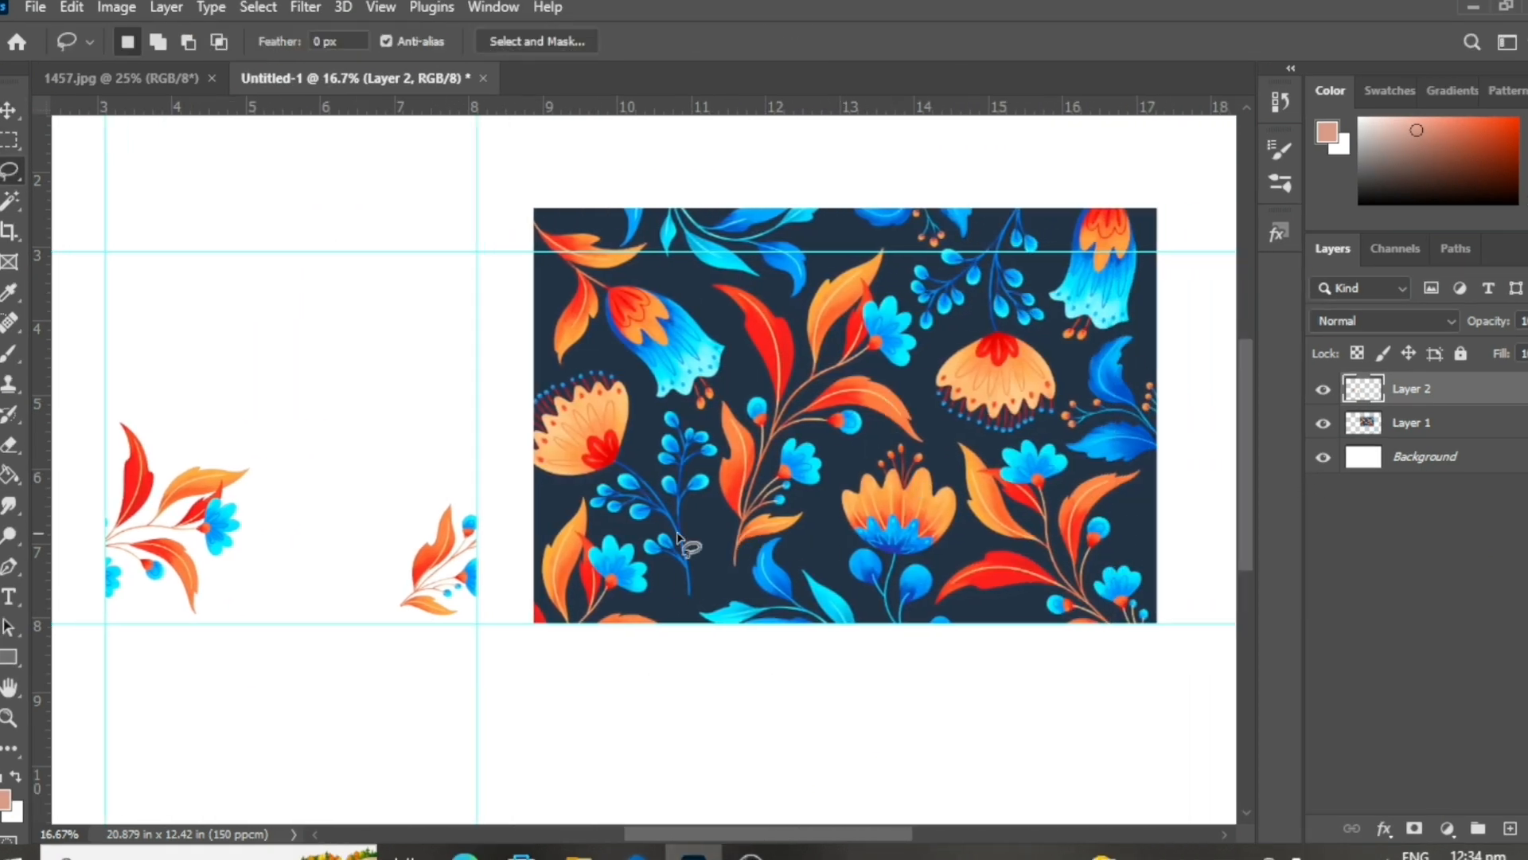
mouse_move(615, 466)
mouse_down()
mouse_move(643, 462)
mouse_move(665, 407)
mouse_move(693, 416)
mouse_move(723, 465)
mouse_move(698, 615)
mouse_move(593, 513)
mouse_move(598, 480)
mouse_up()
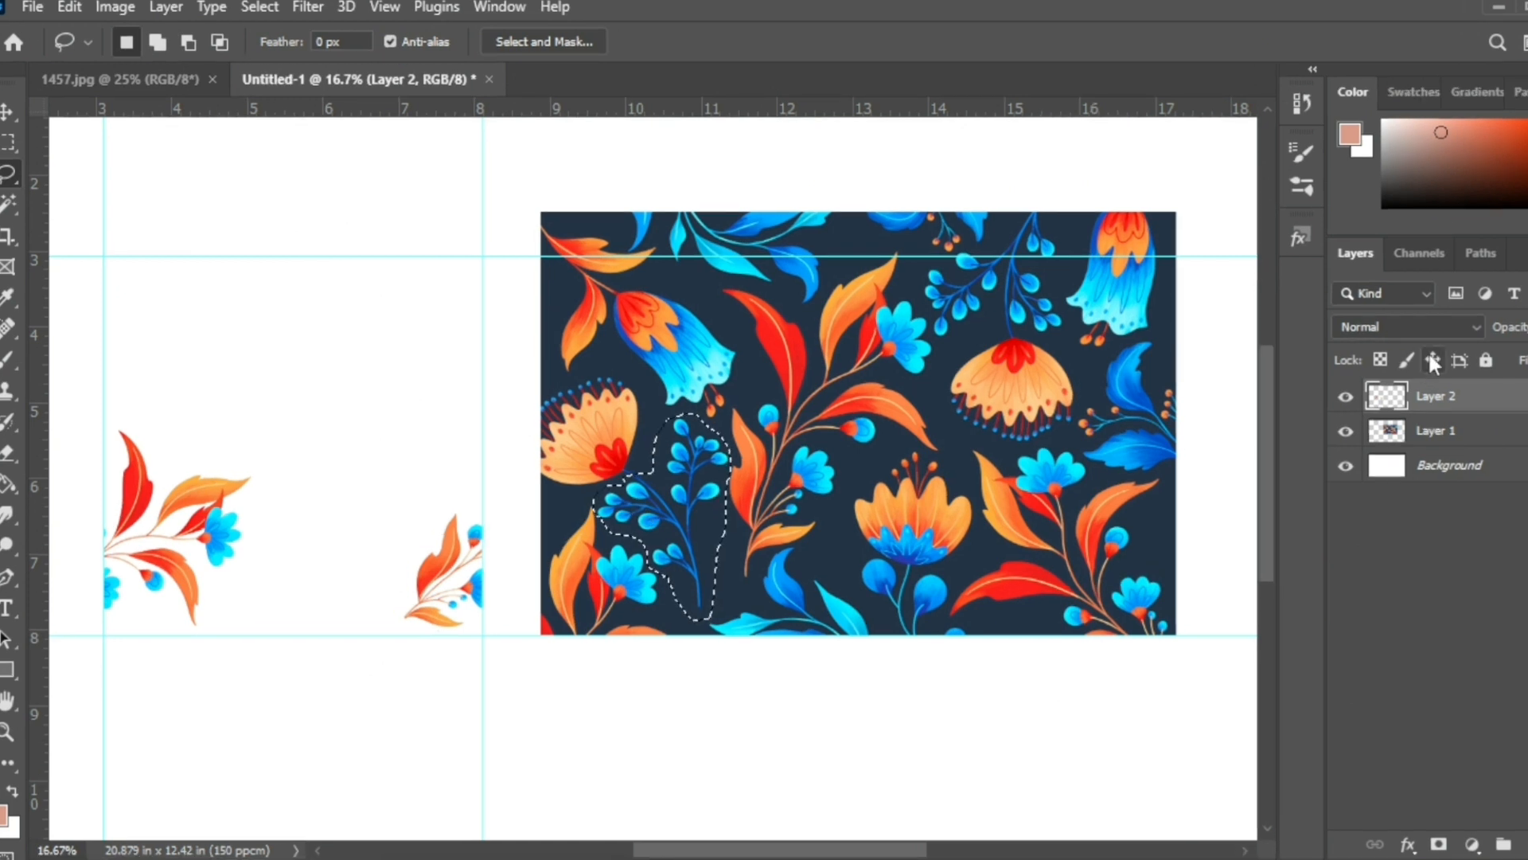
key(ctrl+j)
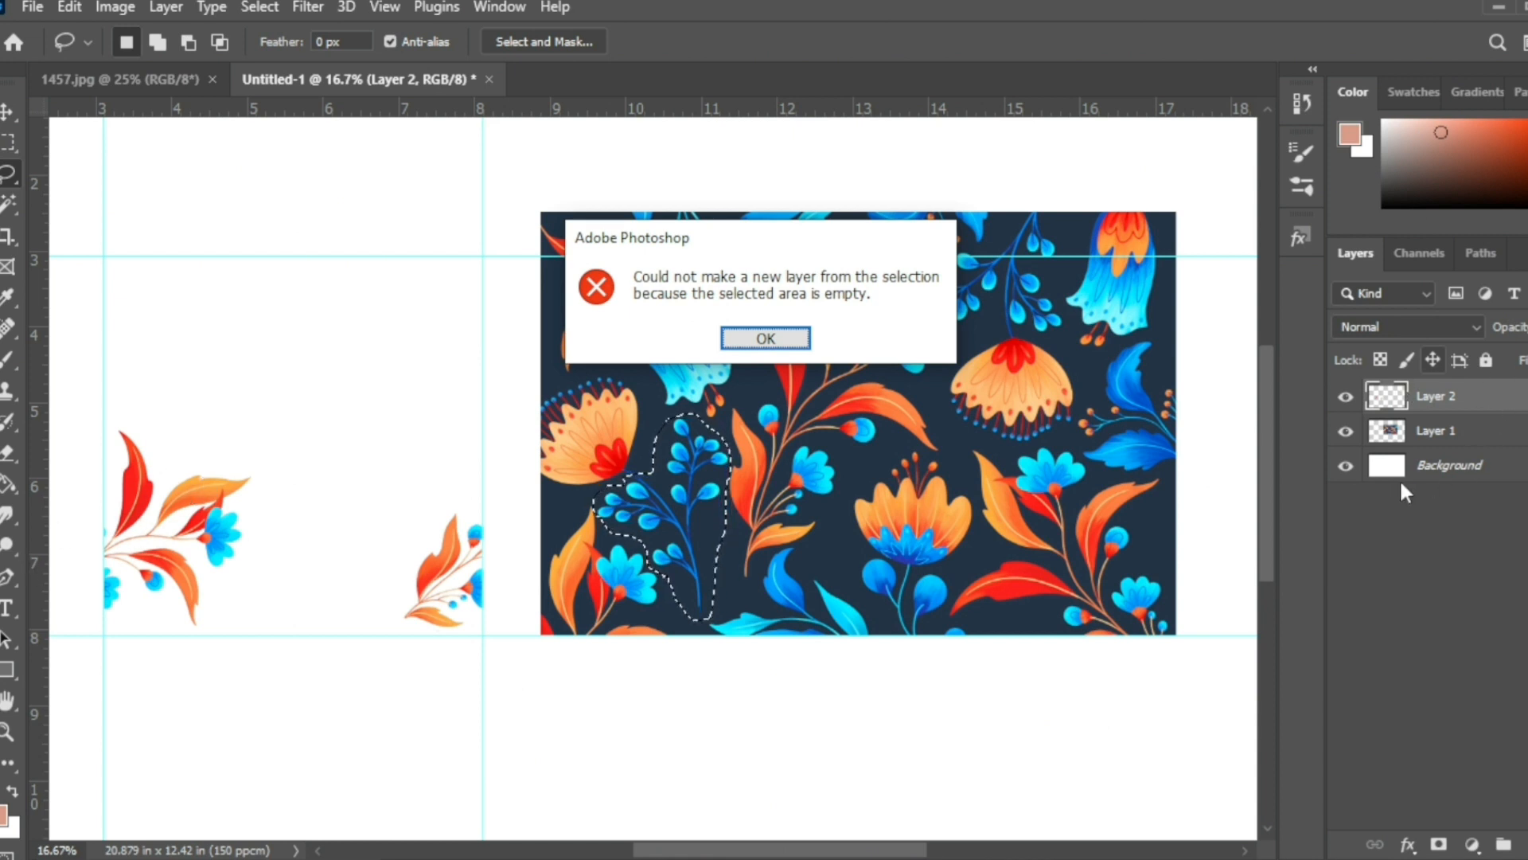
click(766, 338)
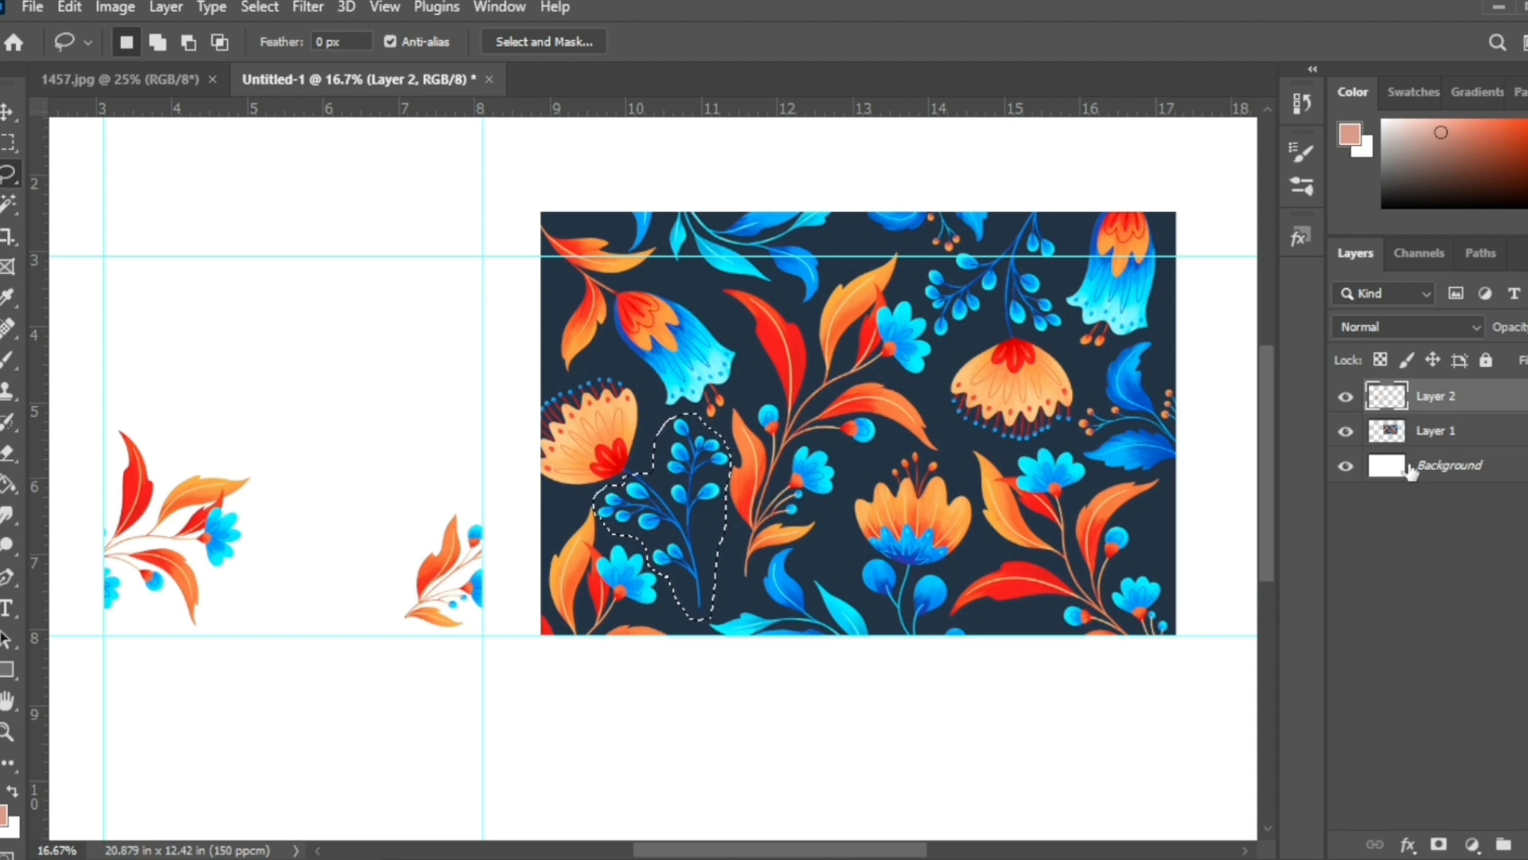
click(1431, 434)
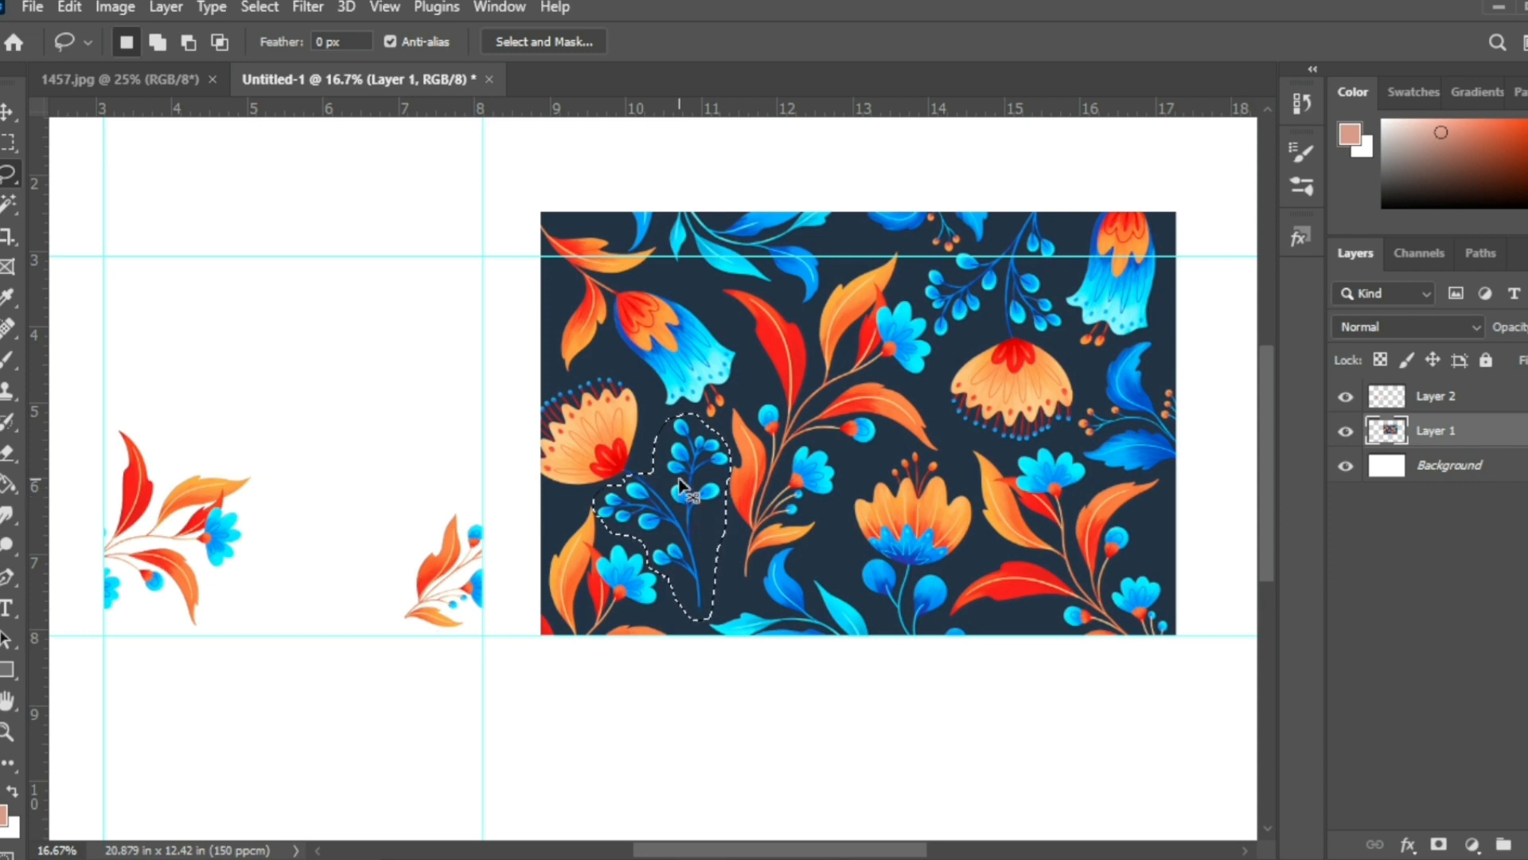
key(ctrl+j)
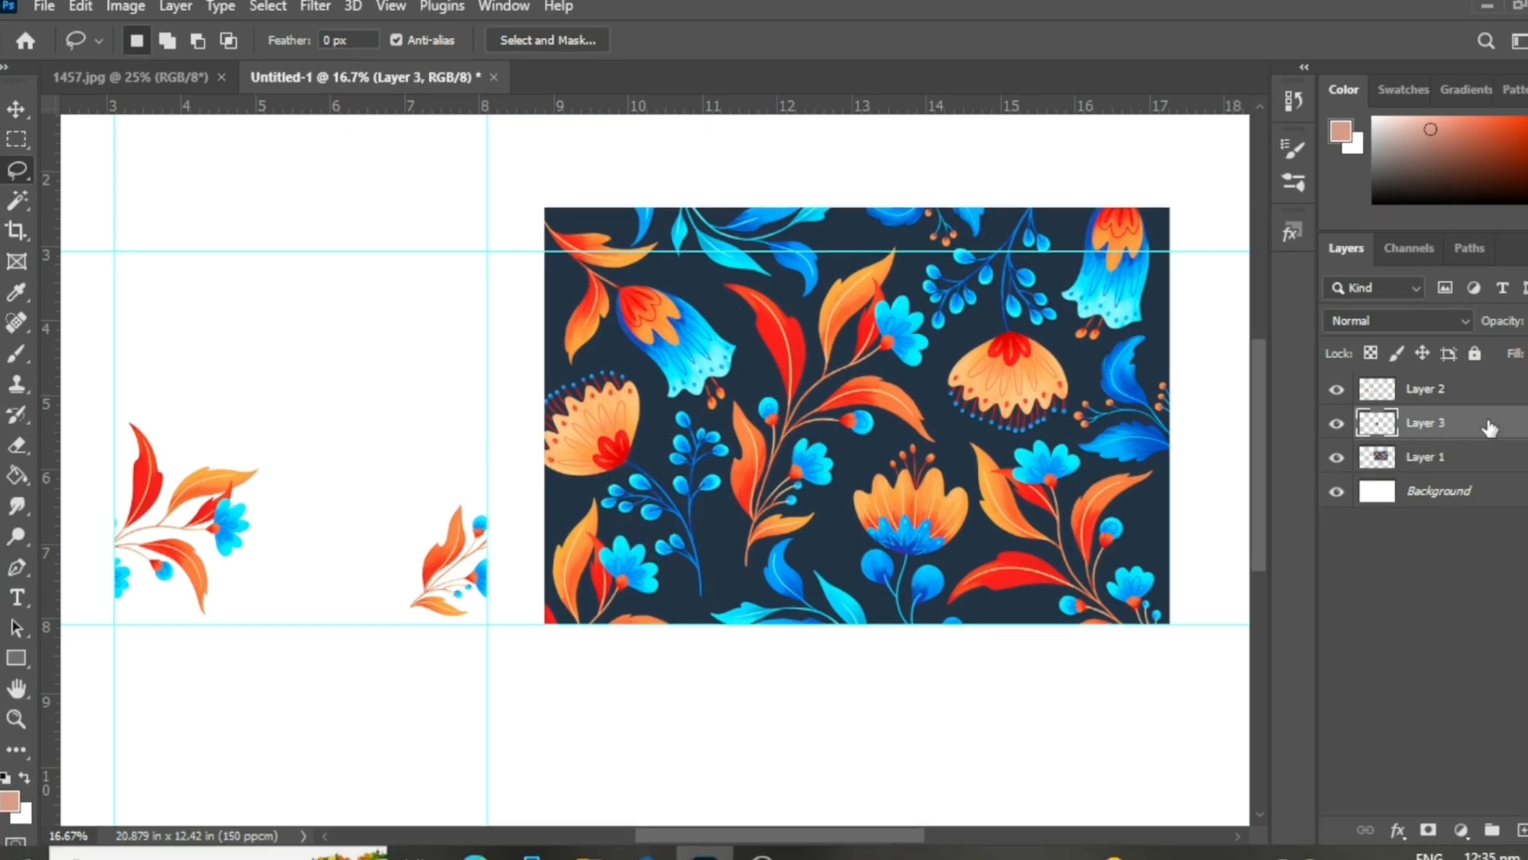
Step: Hide Layer 1, delete the dark background around the copied berry sprig using a Magic Wand selection of similar tones, and deselect
click(1342, 465)
click(18, 199)
click(710, 518)
right_click(712, 517)
click(761, 251)
key(Delete)
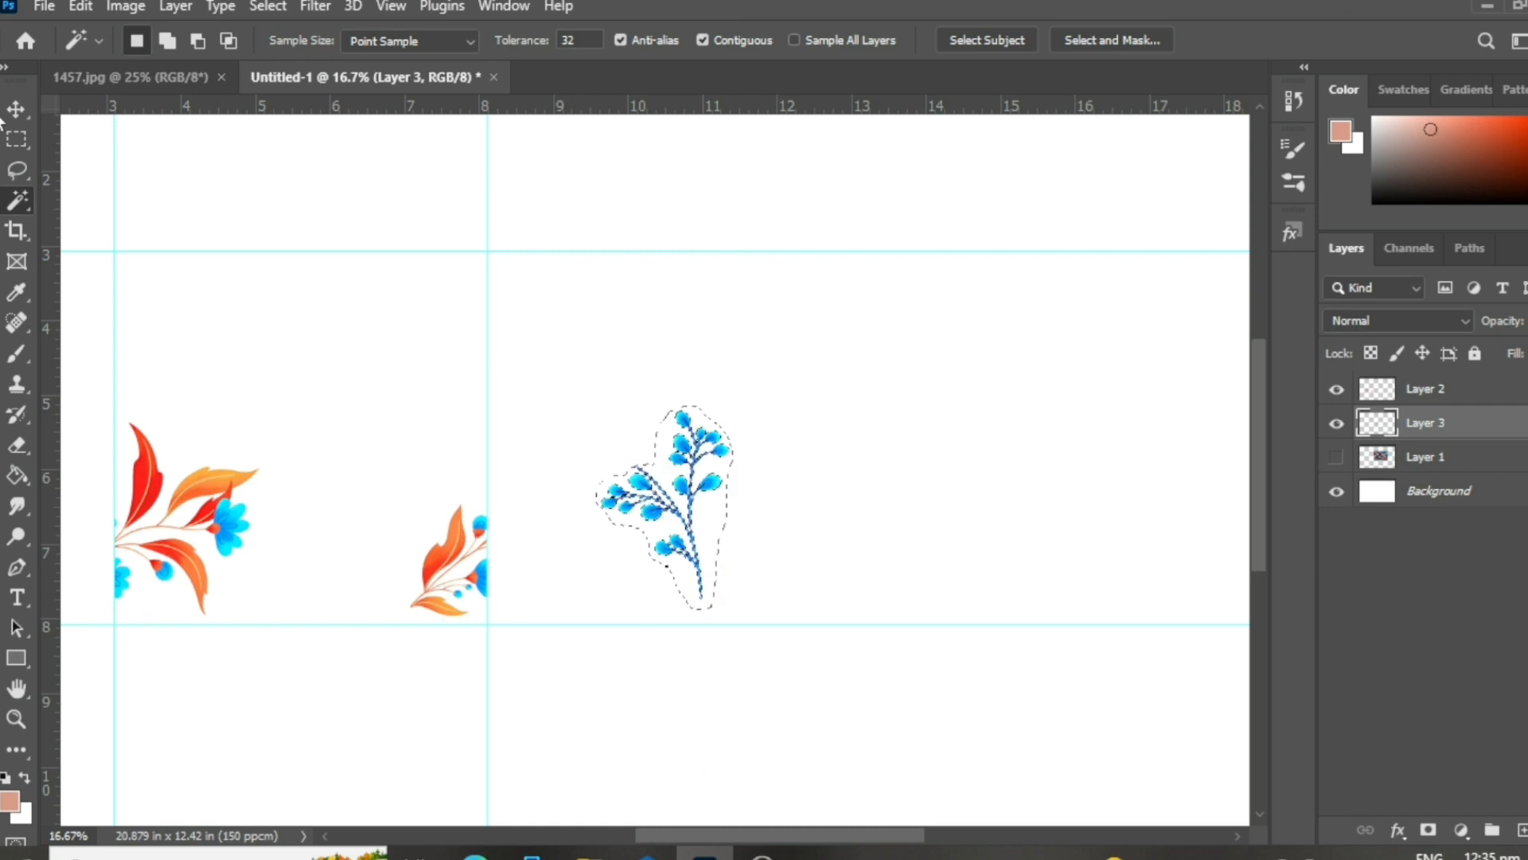
key(v)
key(ctrl+d)
Step: Clean up the remnants around the berry sprig with the Eraser at a 35 px brush size
key(e)
scroll(651, 458, up, 2)
key(bracketleft)
key(bracketleft)
key(bracketleft)
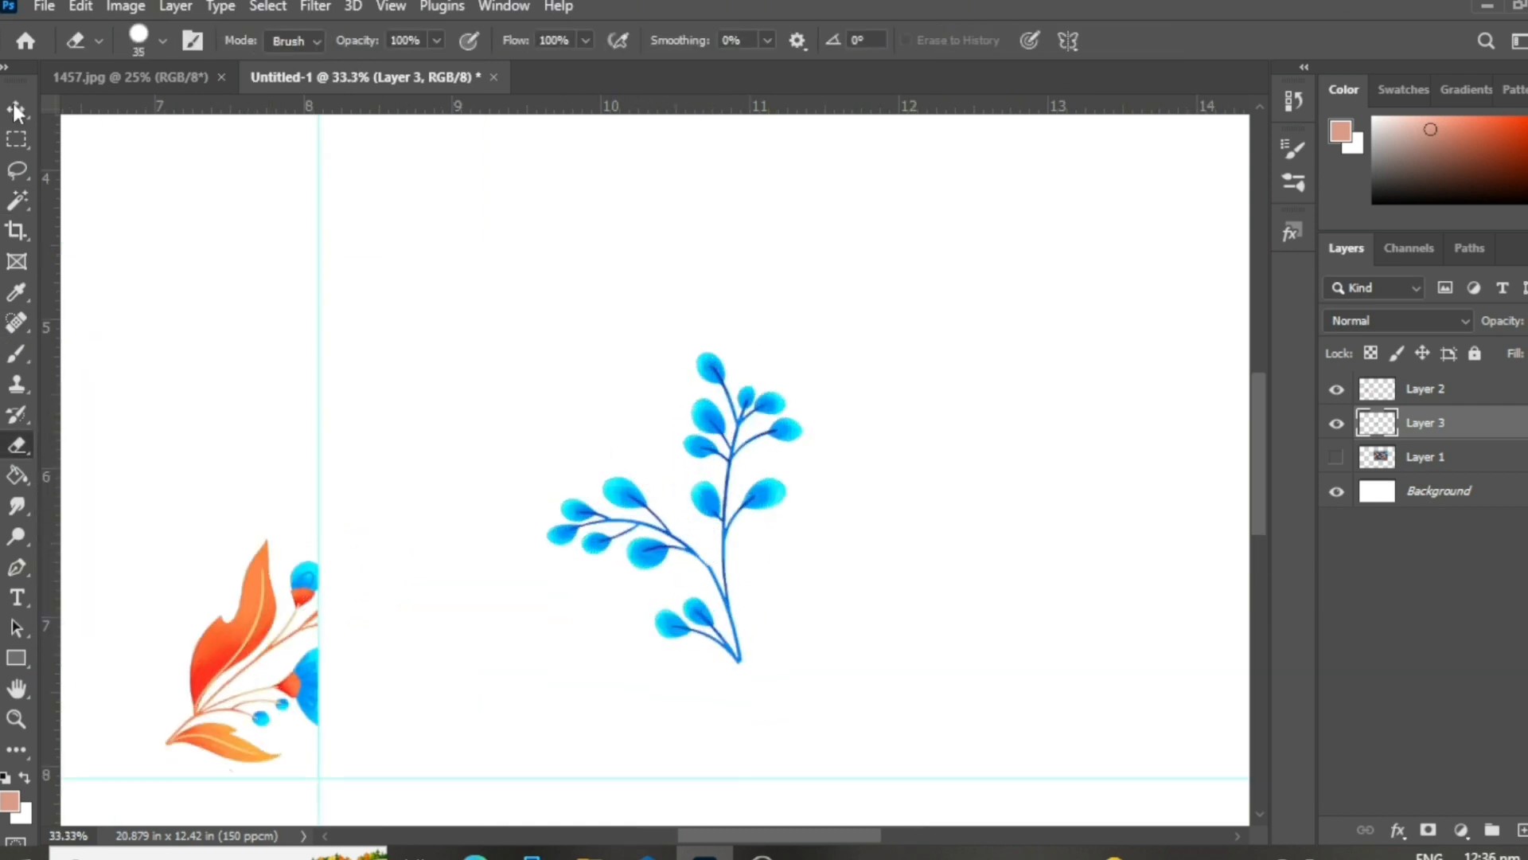
Step: Move the berry sprig into the guided square, then scale it down and rotate it below the orange branch
key(v)
scroll(685, 575, down, 3)
scroll(792, 469, up, 1)
drag(836, 528, 482, 404)
key(ctrl+t)
drag(624, 459, 643, 304)
drag(502, 342, 438, 597)
key(Return)
Step: Rotate the berry sprig about 15° and position it across the bottom guide, tucked against the orange branch
click(1422, 394)
click(476, 662)
key(ctrl+t)
drag(547, 701, 525, 726)
drag(430, 590, 417, 604)
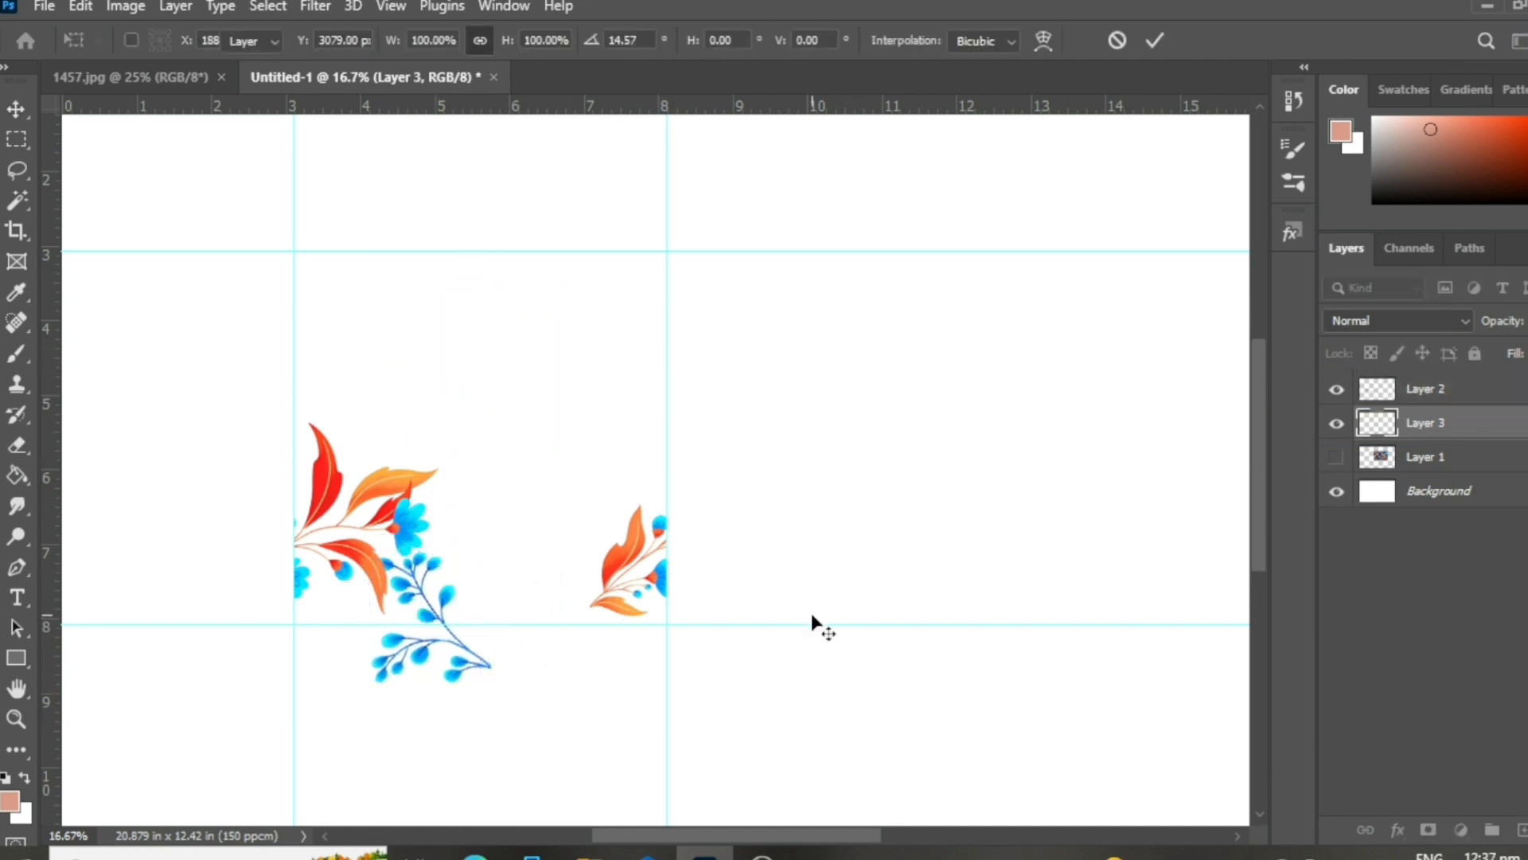
key(Return)
Step: Select the sprig part below the bottom guide, move it vertically to the inner side of the top guide, and deselect
key(m)
drag(331, 626, 519, 704)
key(v)
drag(413, 659, 413, 286)
key(ctrl+d)
drag(393, 574, 398, 575)
Step: Show Layer 1 again, delete its dark background using a Magic Wand selection of similar tones, and deselect
click(1336, 457)
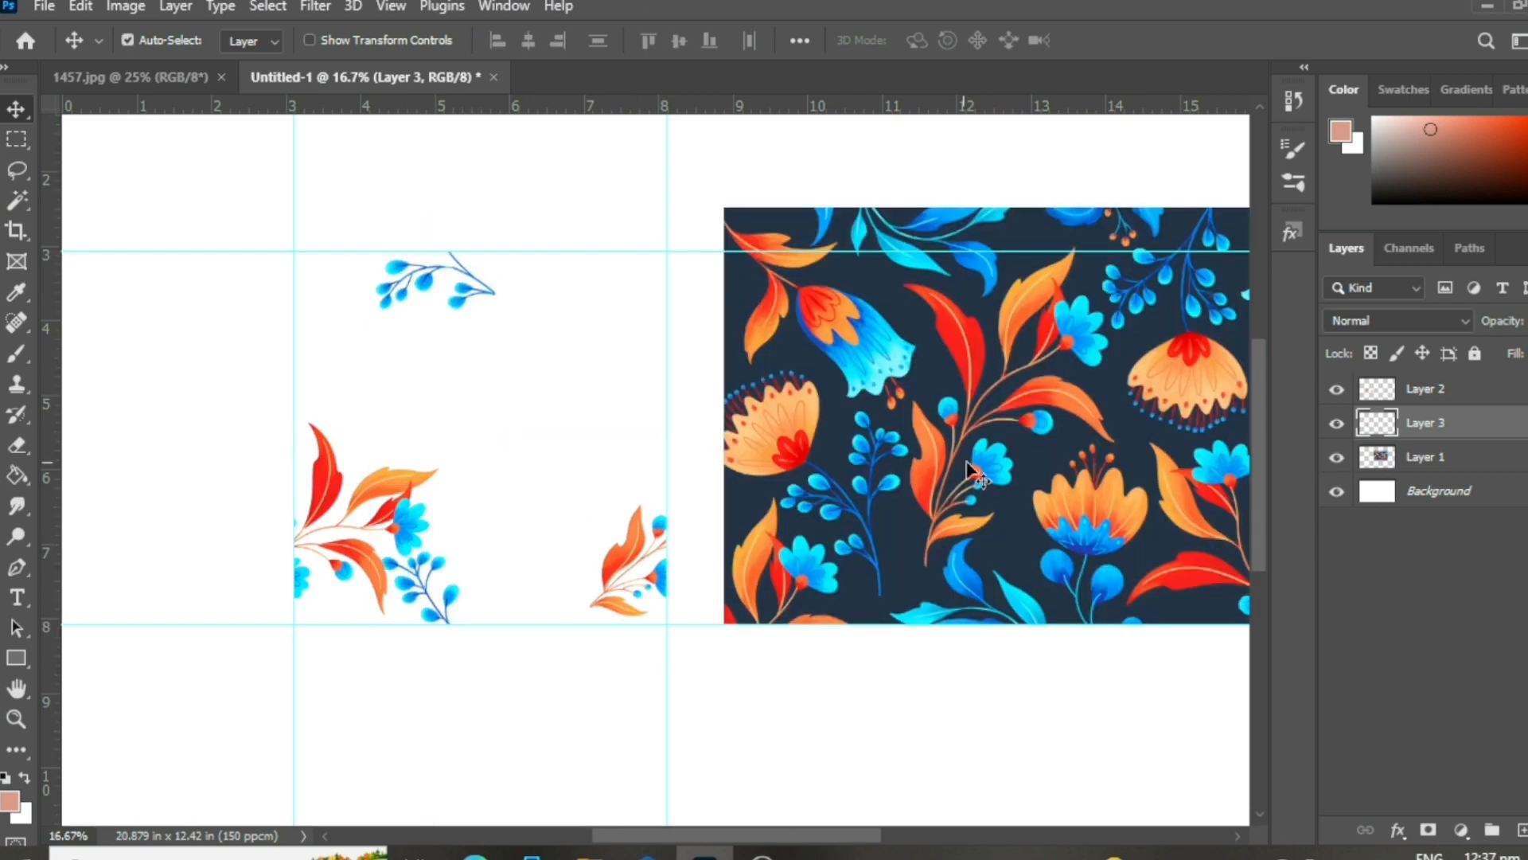
click(943, 589)
key(w)
click(890, 266)
right_click(890, 266)
click(944, 527)
key(Delete)
key(ctrl+d)
Step: Copy the upright orange-and-blue flower from the source image to a new layer and place it below the image
scroll(1015, 337, right, 3)
key(l)
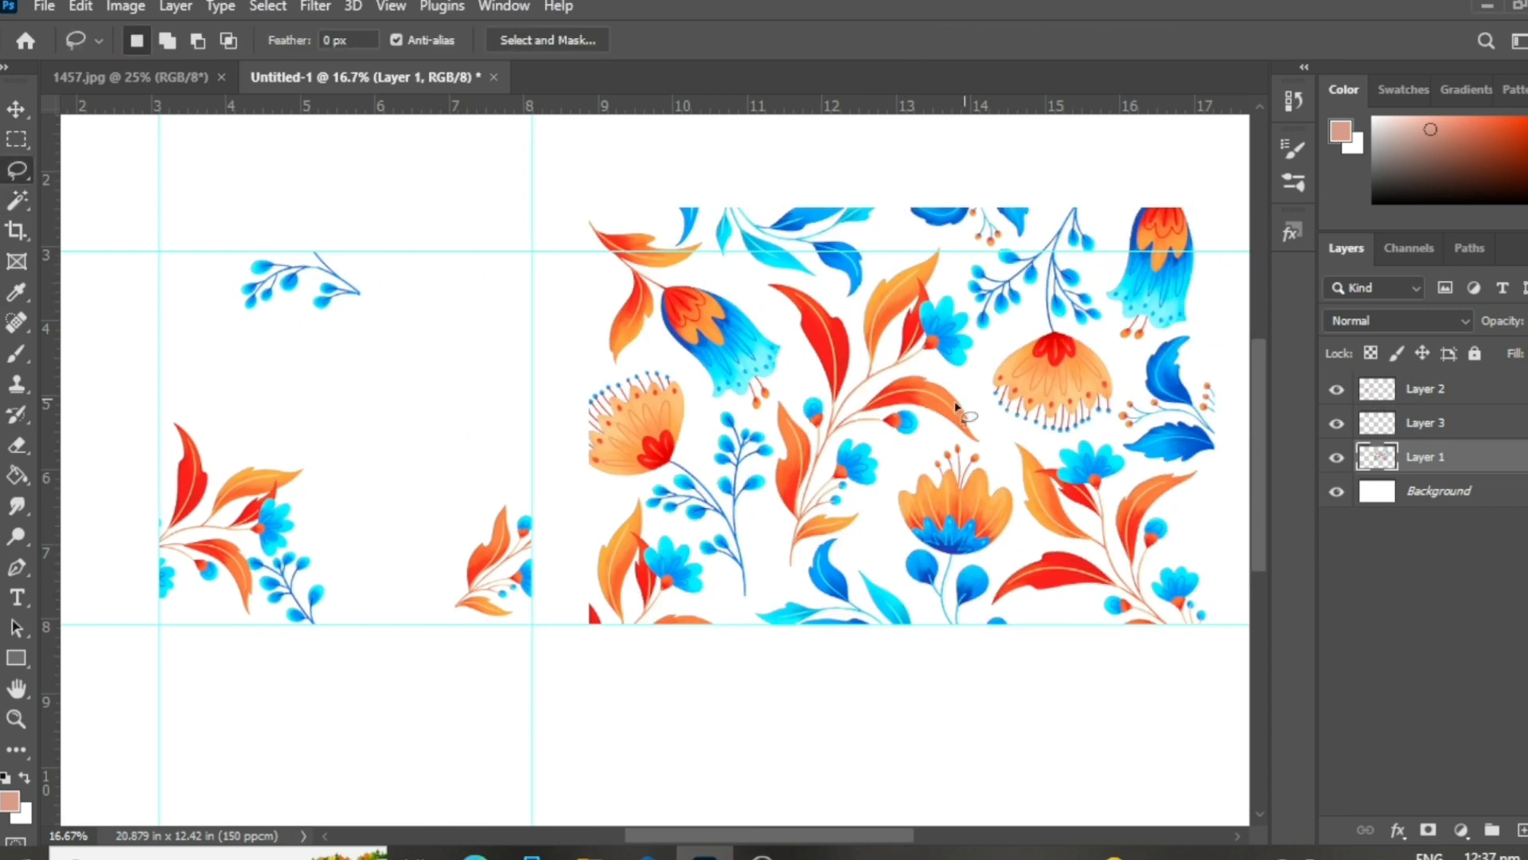
drag(924, 603, 1012, 531)
key(ctrl+j)
key(v)
mouse_move(972, 457)
mouse_down()
mouse_move(855, 656)
mouse_move(638, 668)
mouse_up()
Step: Copy the blue bell flower with its orange leaves from Layer 1 to a new layer and place it below the image
click(1433, 493)
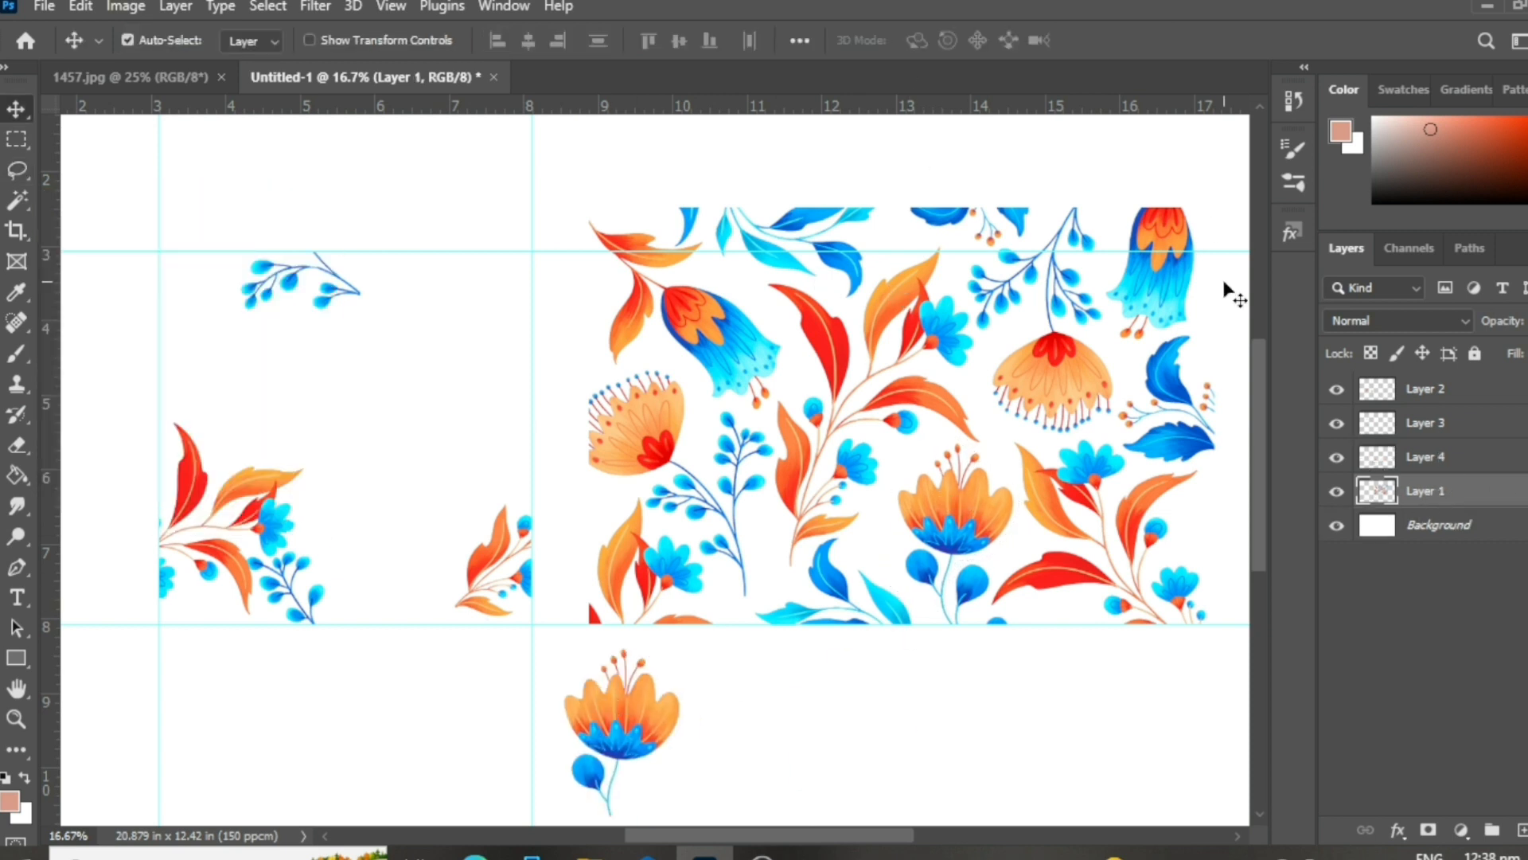
key(l)
mouse_move(583, 221)
mouse_down()
mouse_move(683, 382)
mouse_move(770, 409)
mouse_move(584, 221)
mouse_up()
key(ctrl+j)
key(v)
drag(700, 319, 817, 736)
Step: Copy the hanging orange flower with its blue berry stem from Layer 1 to a new layer and place it below the image
click(1417, 525)
key(l)
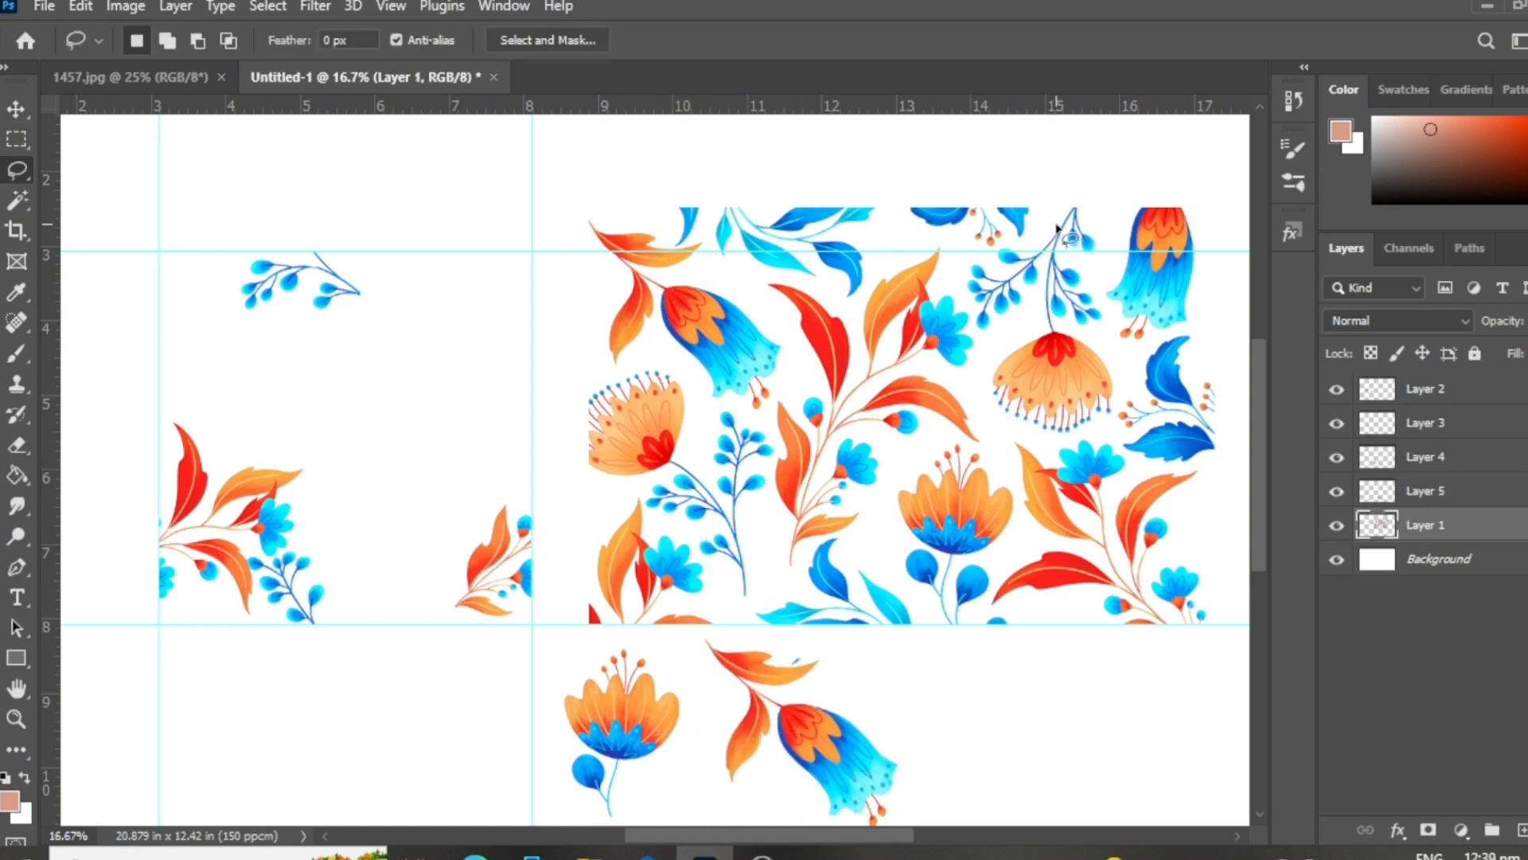
mouse_move(1054, 213)
mouse_down()
mouse_move(978, 417)
mouse_move(1120, 397)
mouse_move(1106, 232)
mouse_move(1057, 213)
mouse_up()
key(ctrl+j)
key(v)
drag(1070, 378, 1027, 813)
Step: Copy the dark blue leaf sprig from Layer 1 to a new layer, hide Layer 1, and place the sprig beside the other cut-out motifs
click(1426, 563)
key(l)
drag(1213, 416, 1200, 380)
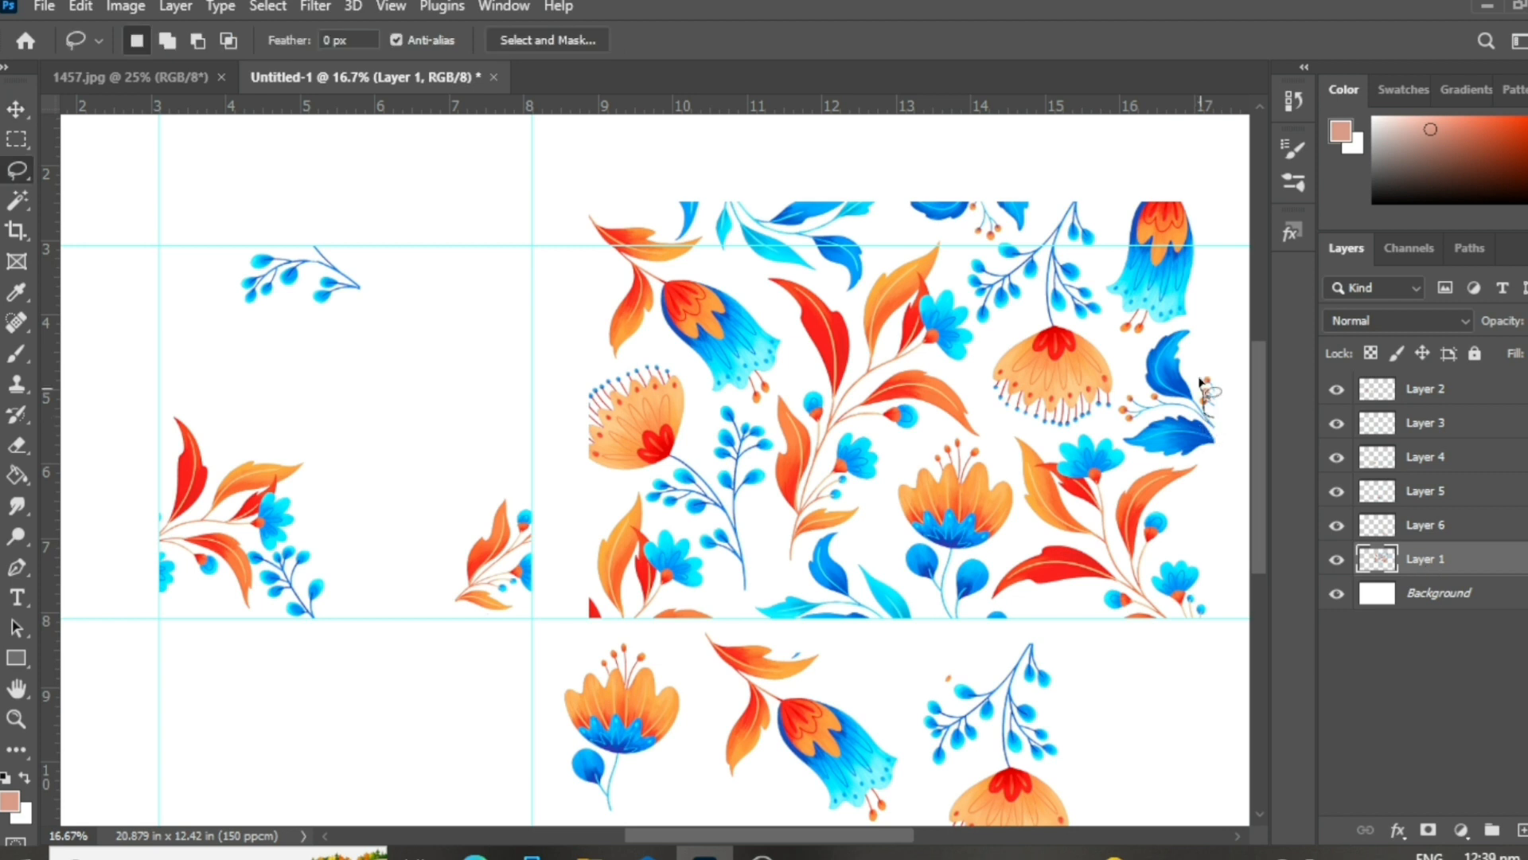
mouse_move(1179, 322)
mouse_down()
mouse_move(1216, 465)
mouse_move(1138, 748)
mouse_up()
key(ctrl+j)
key(v)
click(1336, 593)
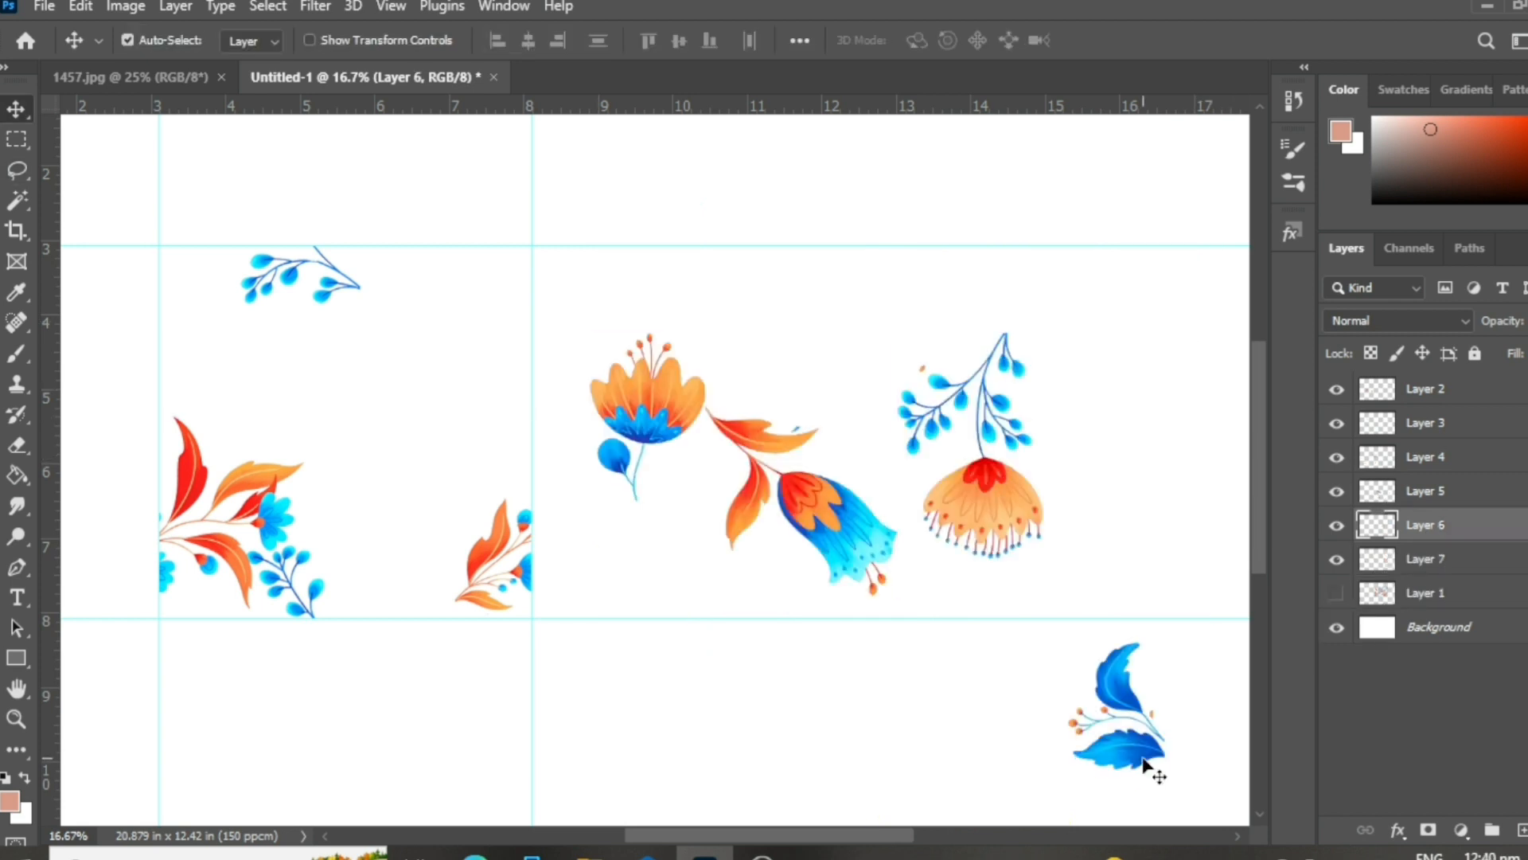
drag(1144, 762, 1136, 500)
Step: Move the orange-and-blue flower into the square beside the berry sprig at the top guide, rotating it and scaling it down
mouse_move(669, 469)
mouse_down()
mouse_move(427, 468)
mouse_move(476, 391)
mouse_move(311, 293)
mouse_up()
key(ctrl+t)
mouse_move(398, 393)
mouse_down()
mouse_move(406, 354)
mouse_move(405, 422)
mouse_move(372, 313)
mouse_move(327, 423)
mouse_up()
key(Return)
key(e)
click(16, 109)
key(ctrl+t)
drag(407, 495, 246, 343)
drag(331, 423, 371, 298)
key(Return)
Step: Bring the orange-and-blue flower's layer to the front, rotate it about 83°, and fit it against the end of the berry sprig
key(ctrl+[)
key(ctrl+[)
key(ctrl+[)
key(ctrl+shift+])
key(ctrl+t)
drag(478, 338, 351, 404)
drag(369, 303, 369, 310)
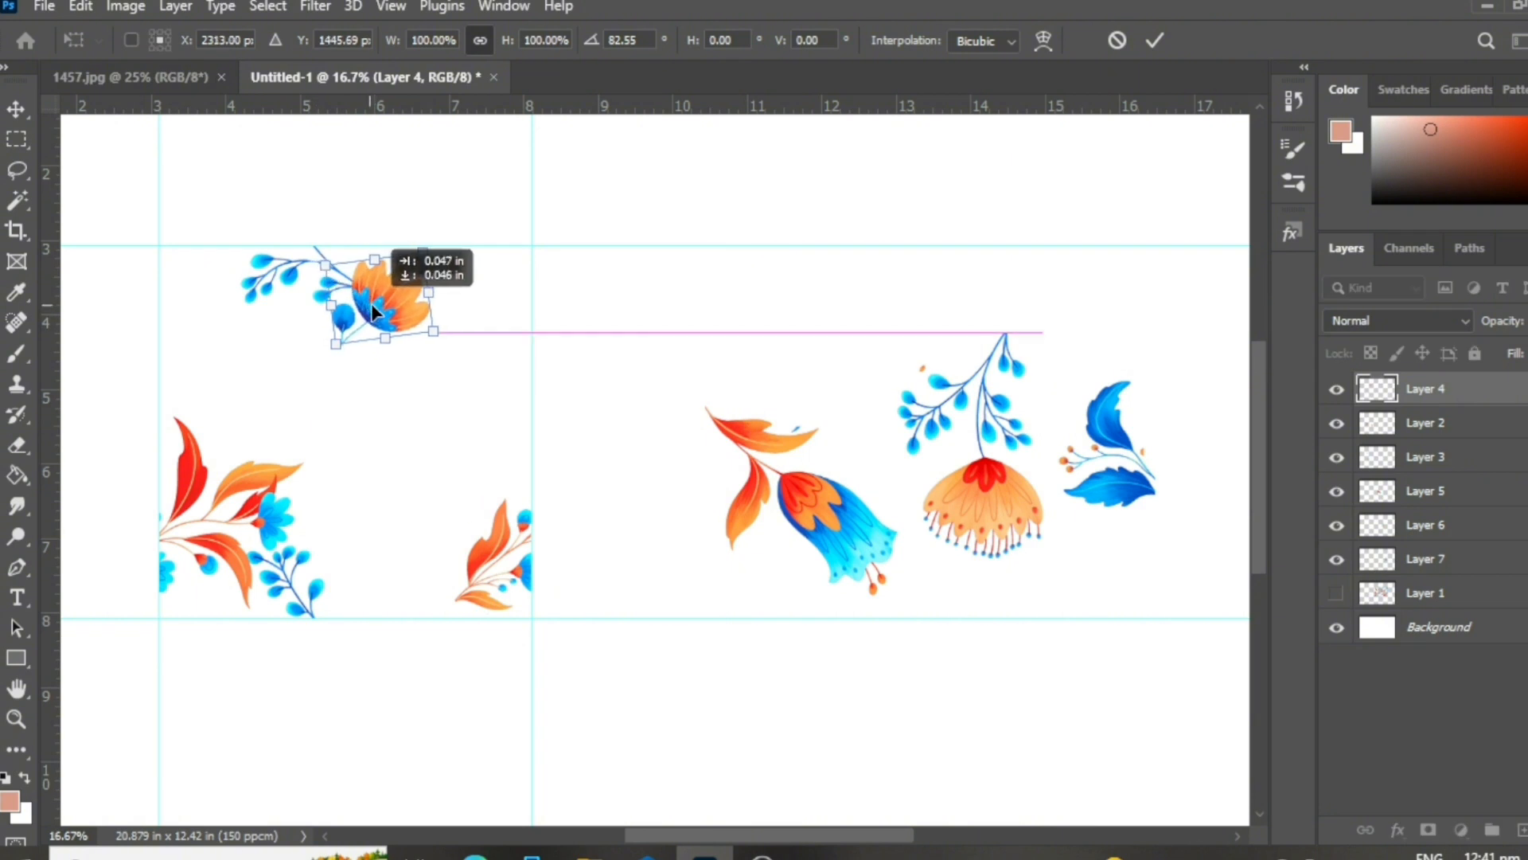
key(Return)
Step: Scale the bell flower to about 68%, rotate it upside down, and position it across the square's top and right guides
click(822, 523)
drag(808, 507, 354, 420)
key(ctrl+t)
drag(444, 511, 383, 451)
drag(393, 459, 190, 352)
drag(350, 408, 478, 362)
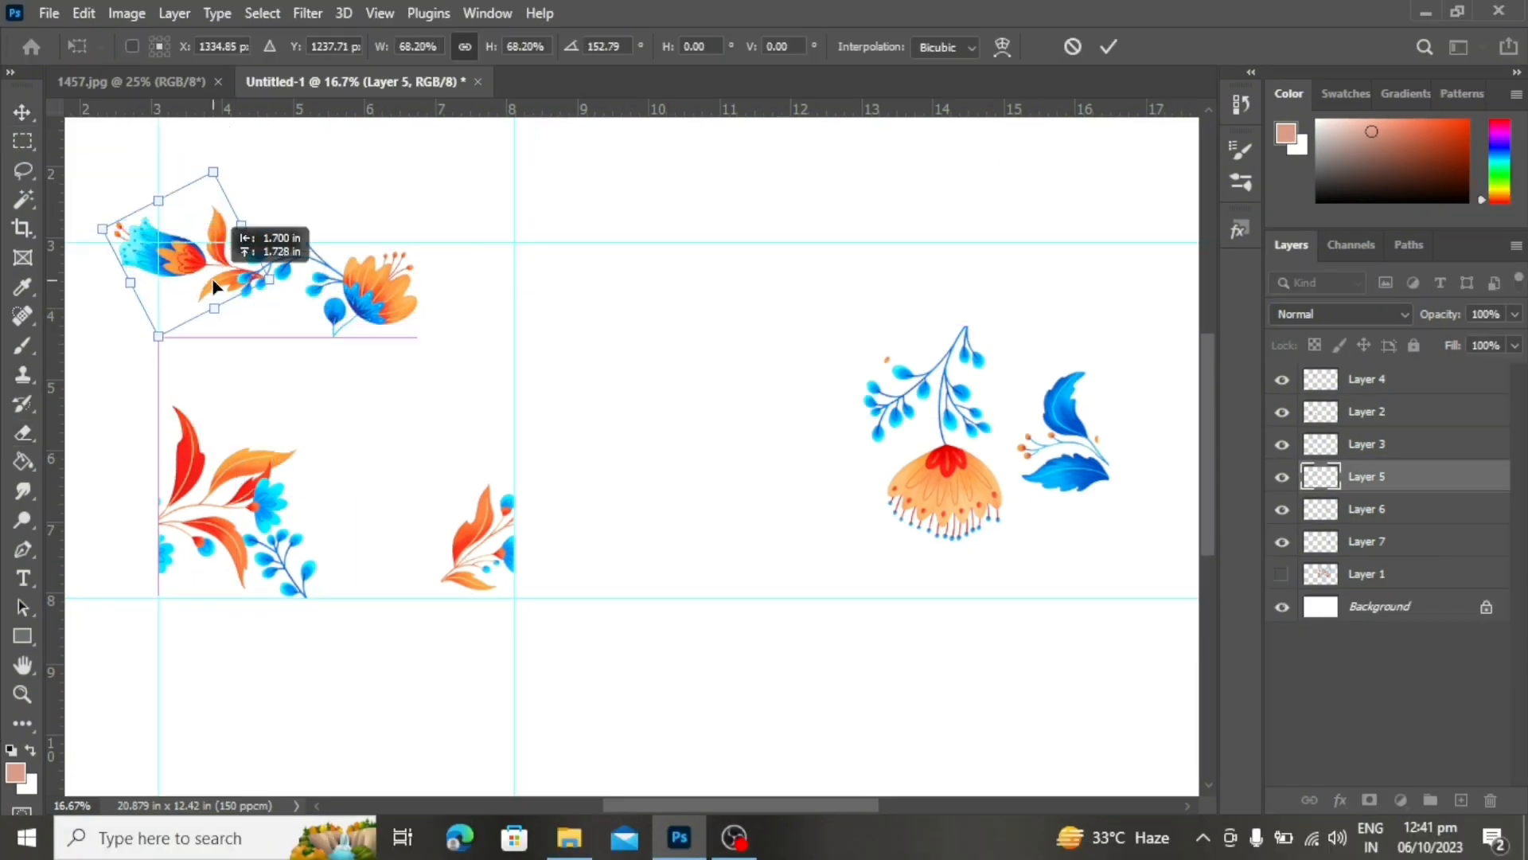
drag(582, 358, 518, 436)
drag(443, 347, 481, 267)
key(Return)
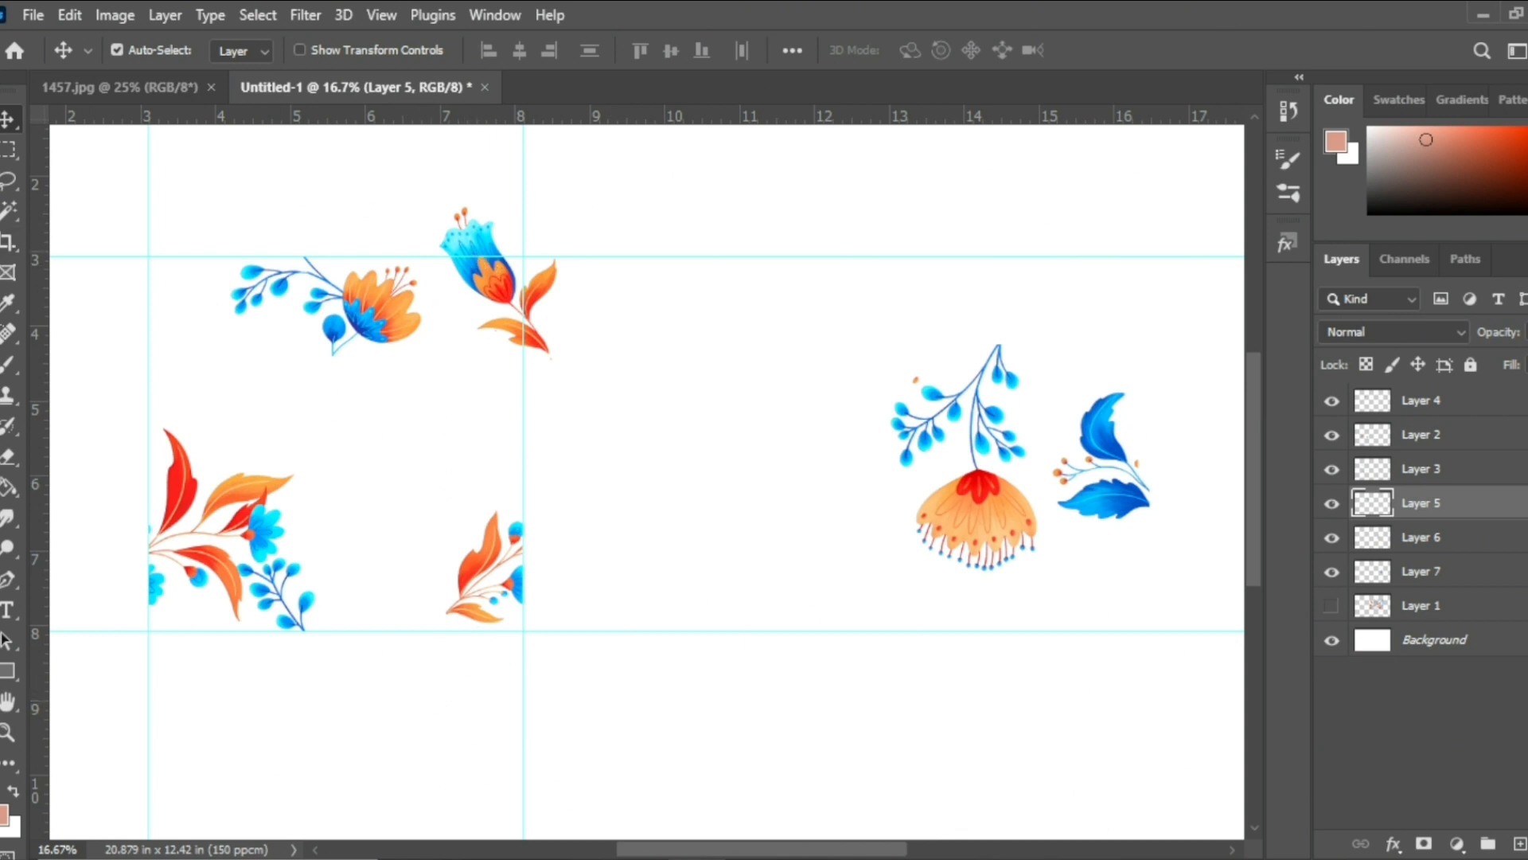
Step: Select the bell flower part above the top guide, move it vertically to the inner side of the bottom guide, and deselect
click(9, 150)
drag(412, 183, 555, 256)
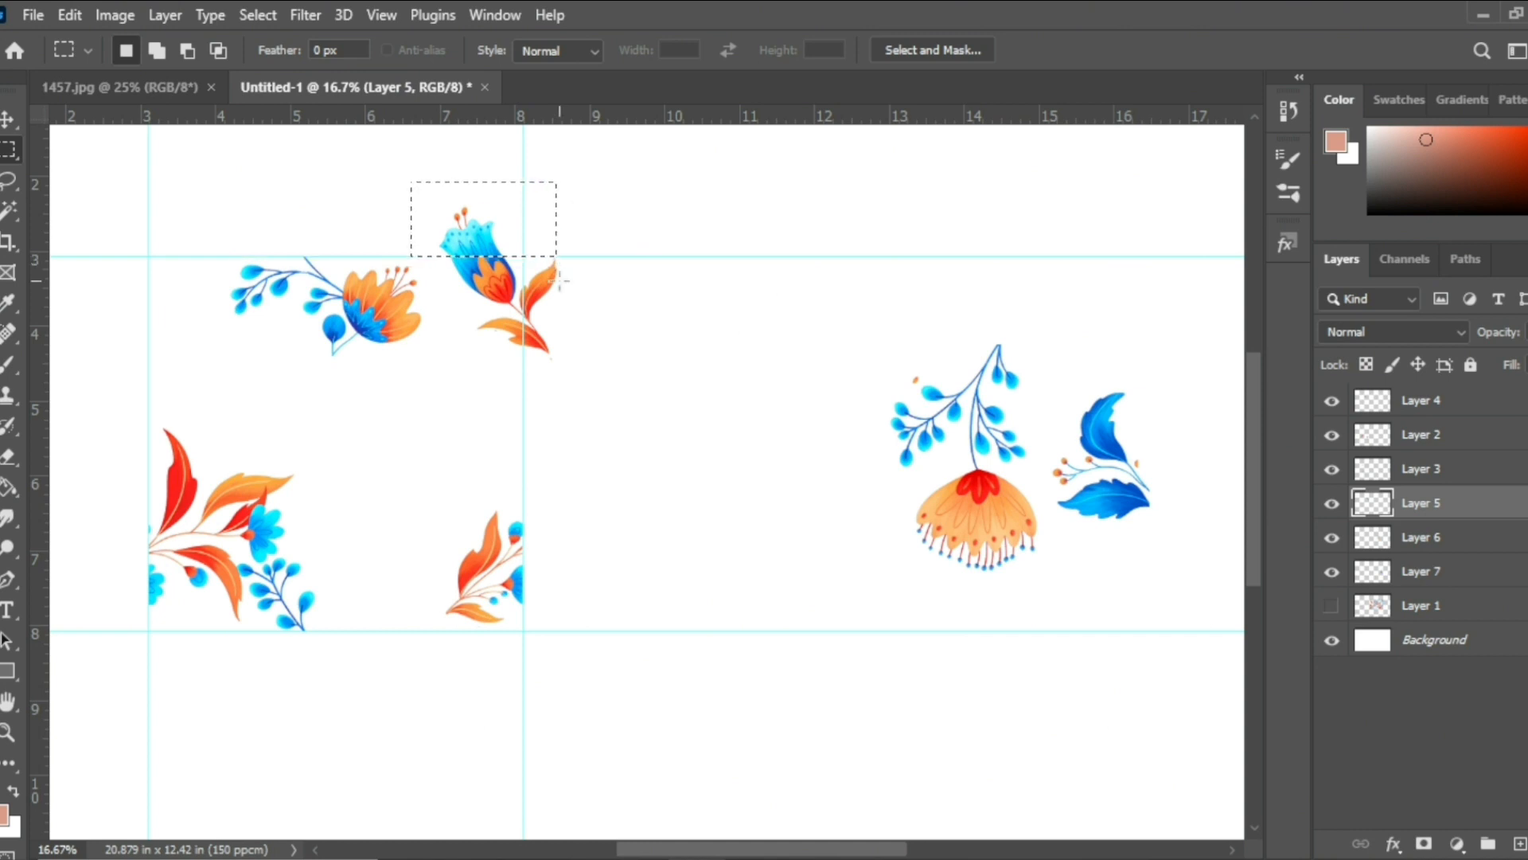
key(v)
drag(464, 224, 460, 601)
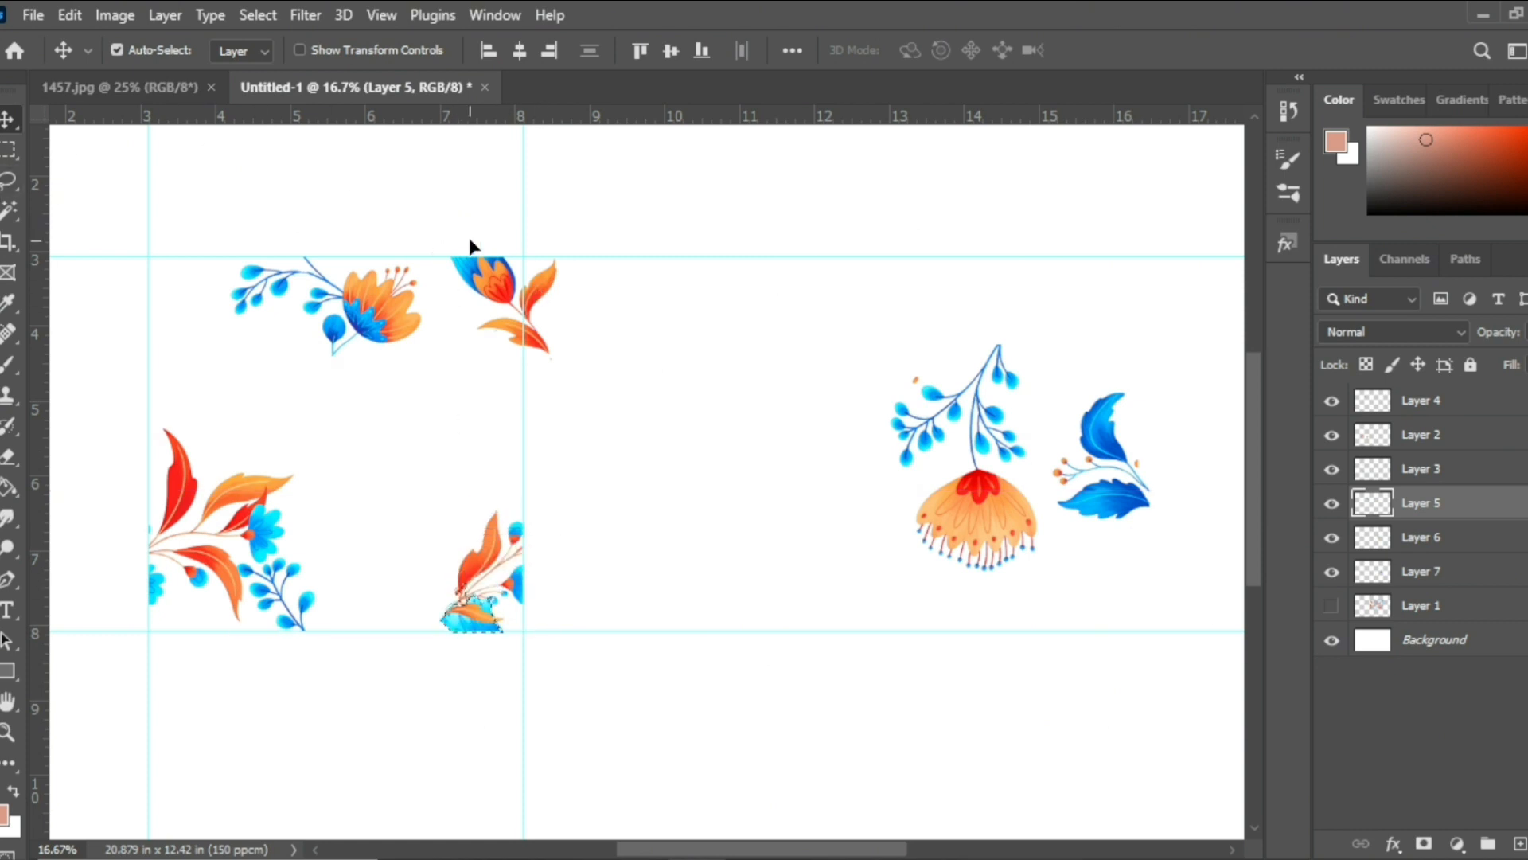
key(ctrl+d)
Step: Select the bell flower's leaf part beyond the right guide and move it horizontally to the inner side of the left guide
key(m)
drag(518, 222, 570, 395)
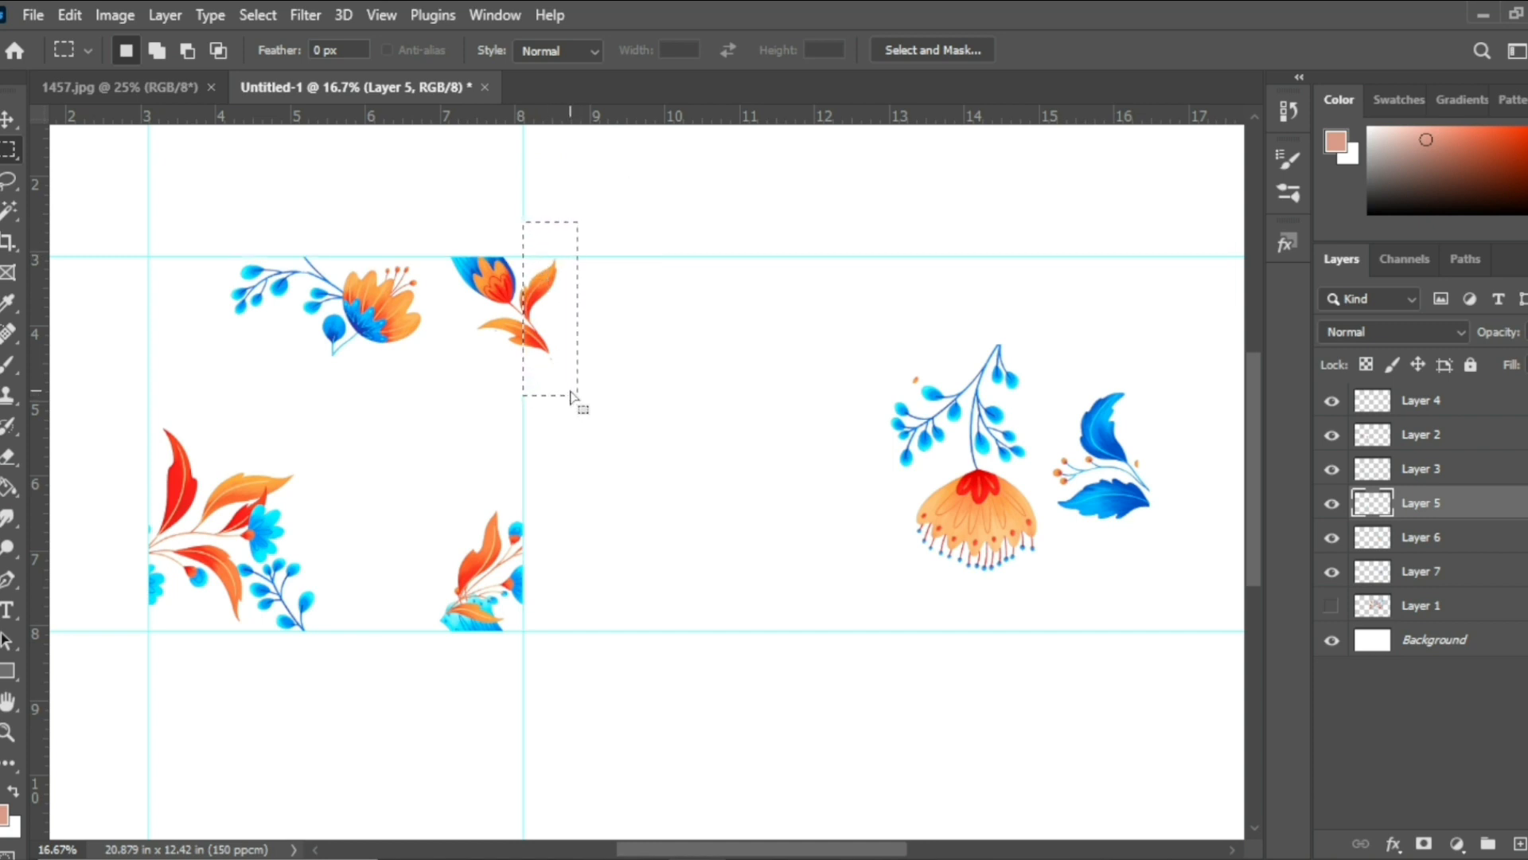
key(ctrl)
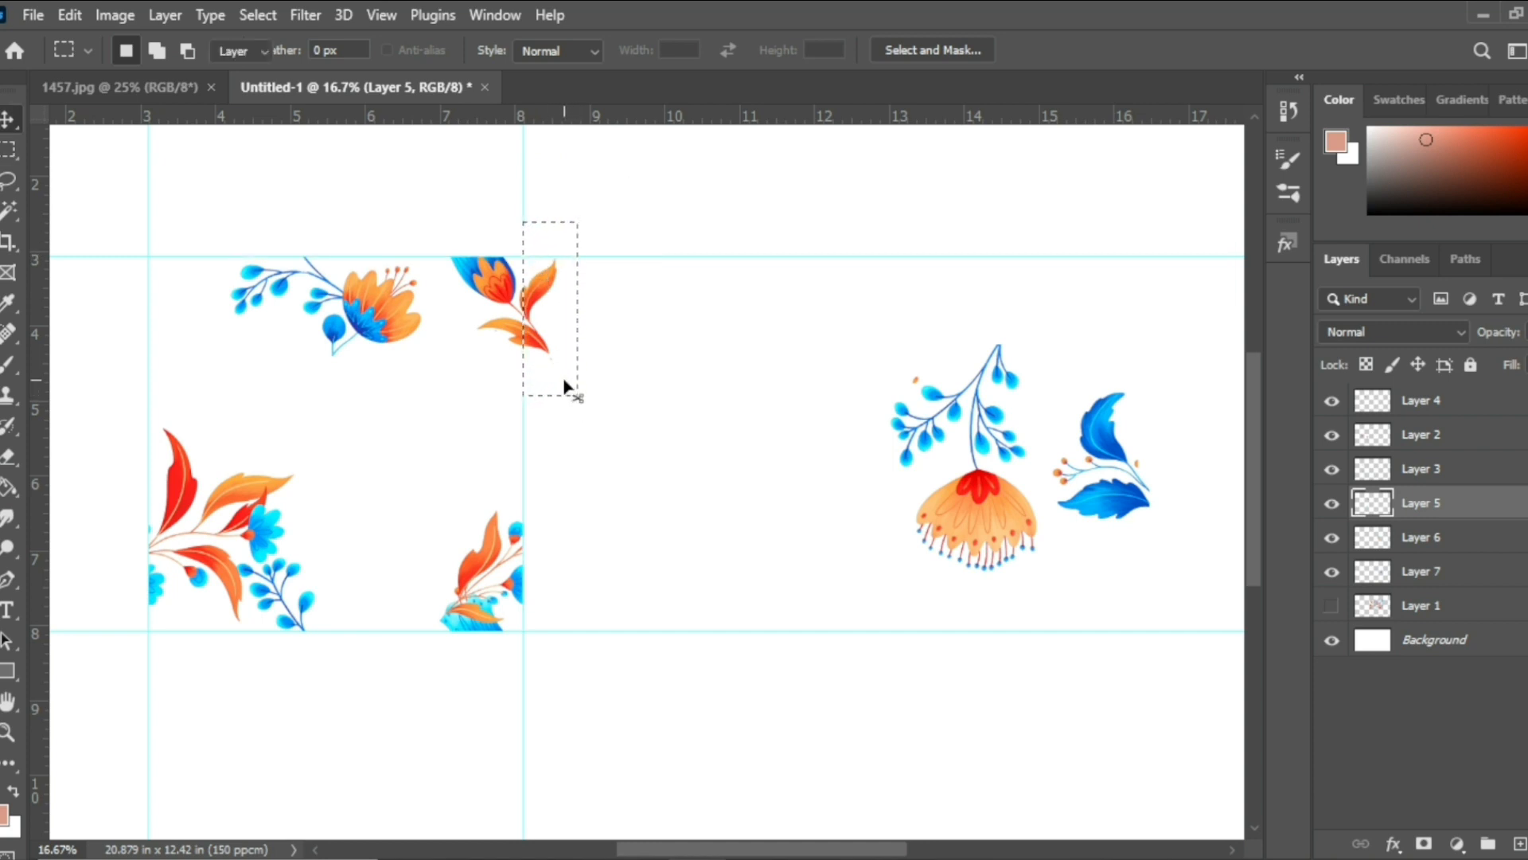
drag(533, 335, 149, 291)
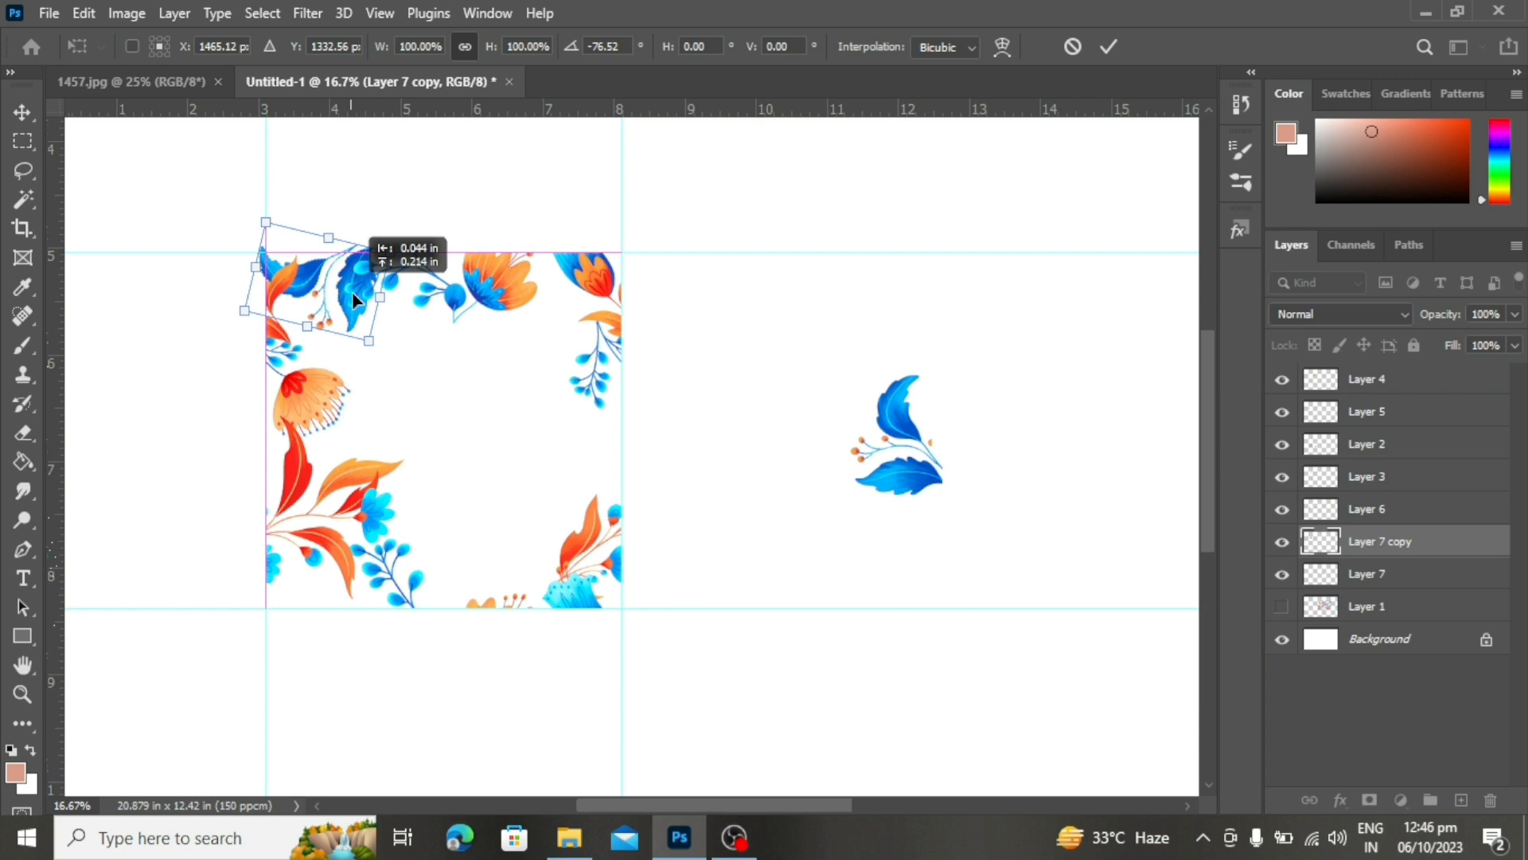
Step: Reposition the copied blue leaf sprig at the upper-left corner of the guided square
drag(323, 271, 311, 324)
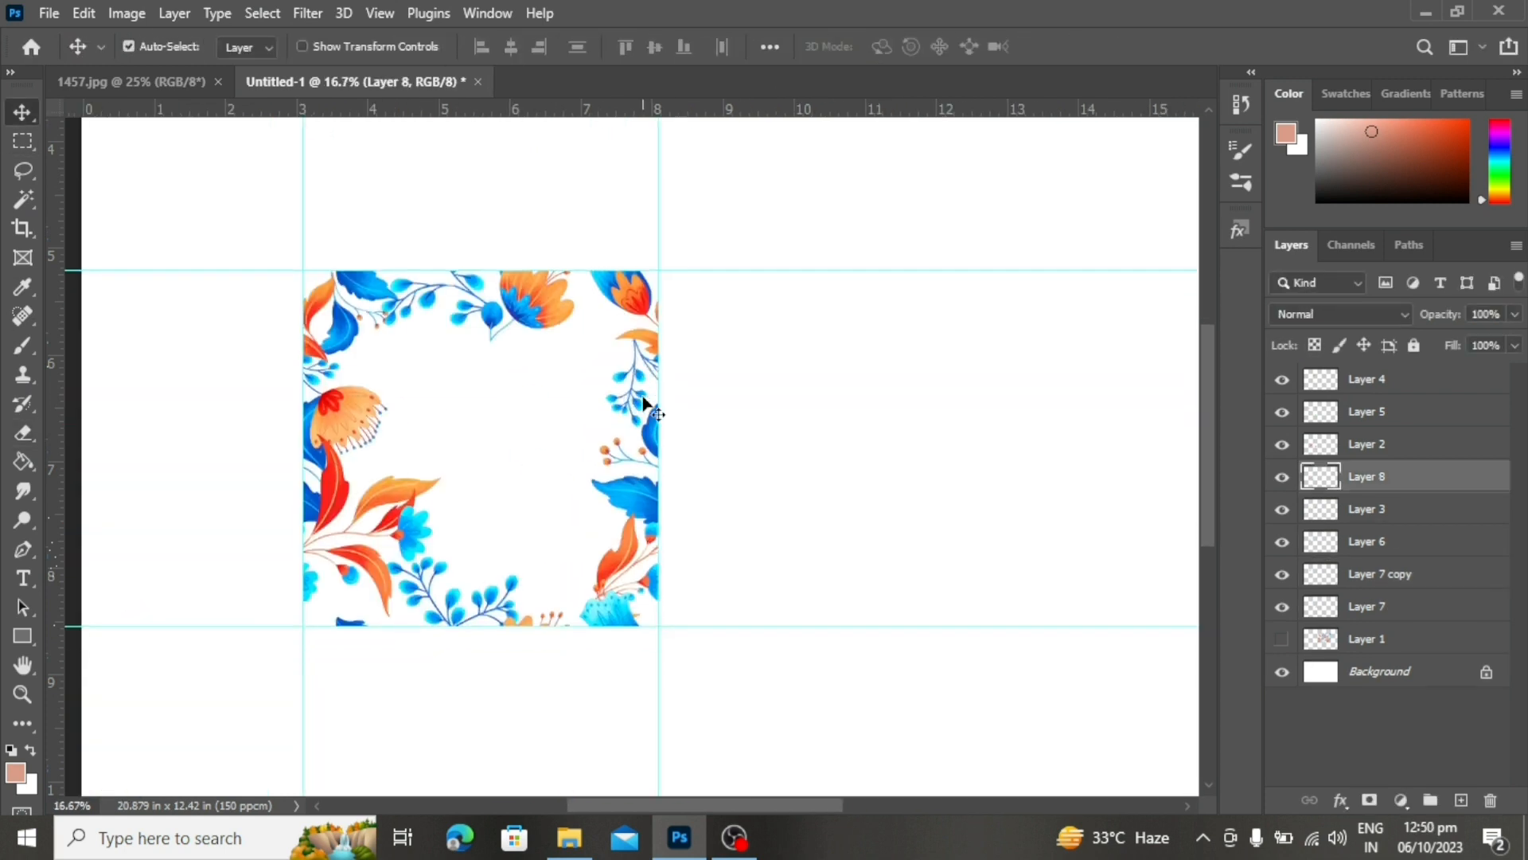
Step: Erase the loose stem end hanging below the orange-and-blue flower on Layer 4
scroll(643, 398, down, 1)
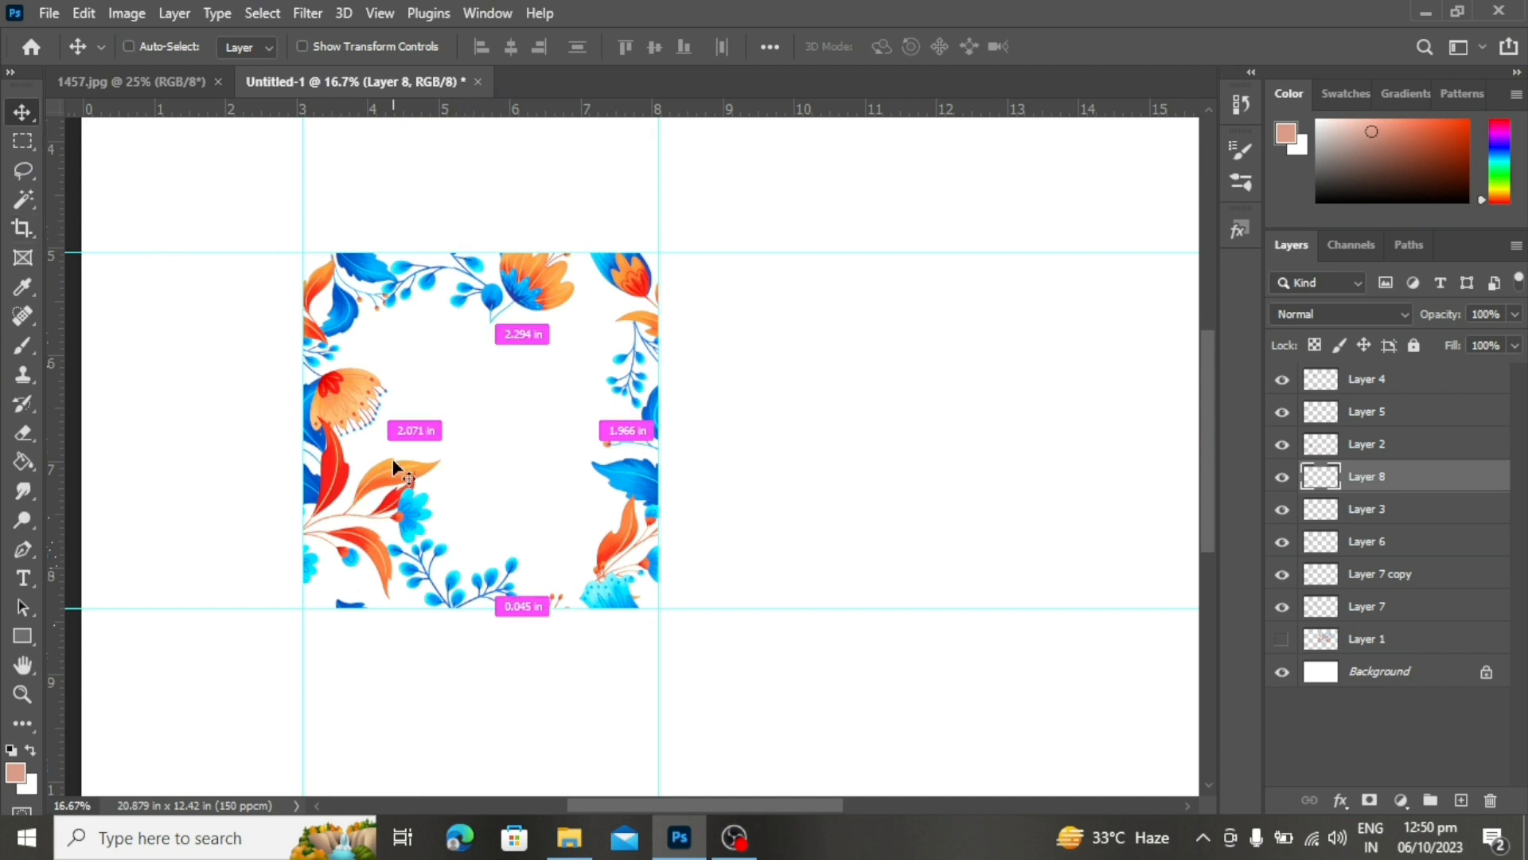
key(ctrl+plus)
click(551, 293)
key(e)
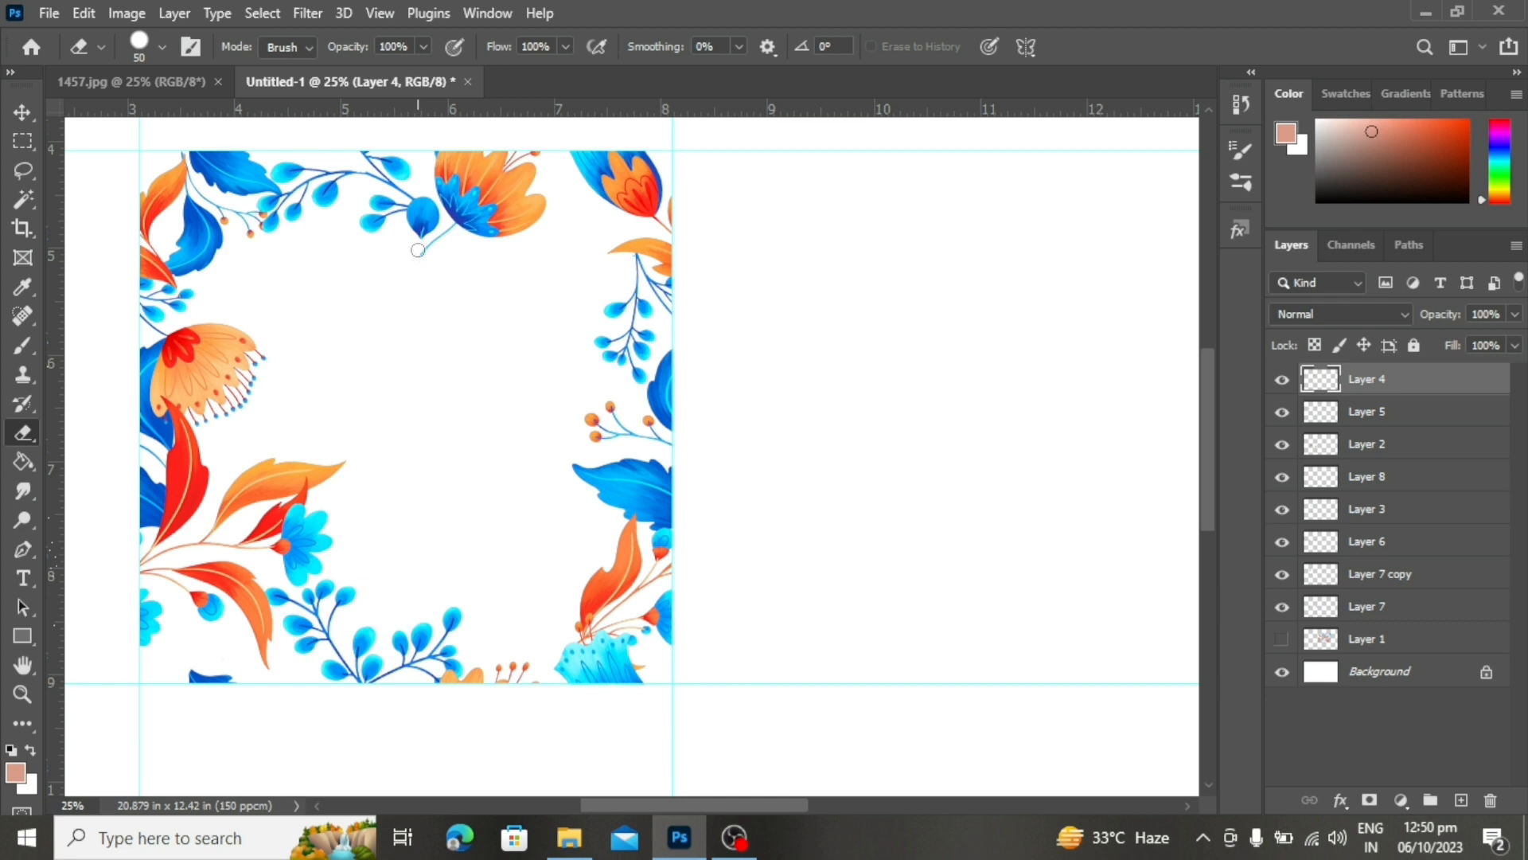
click(22, 113)
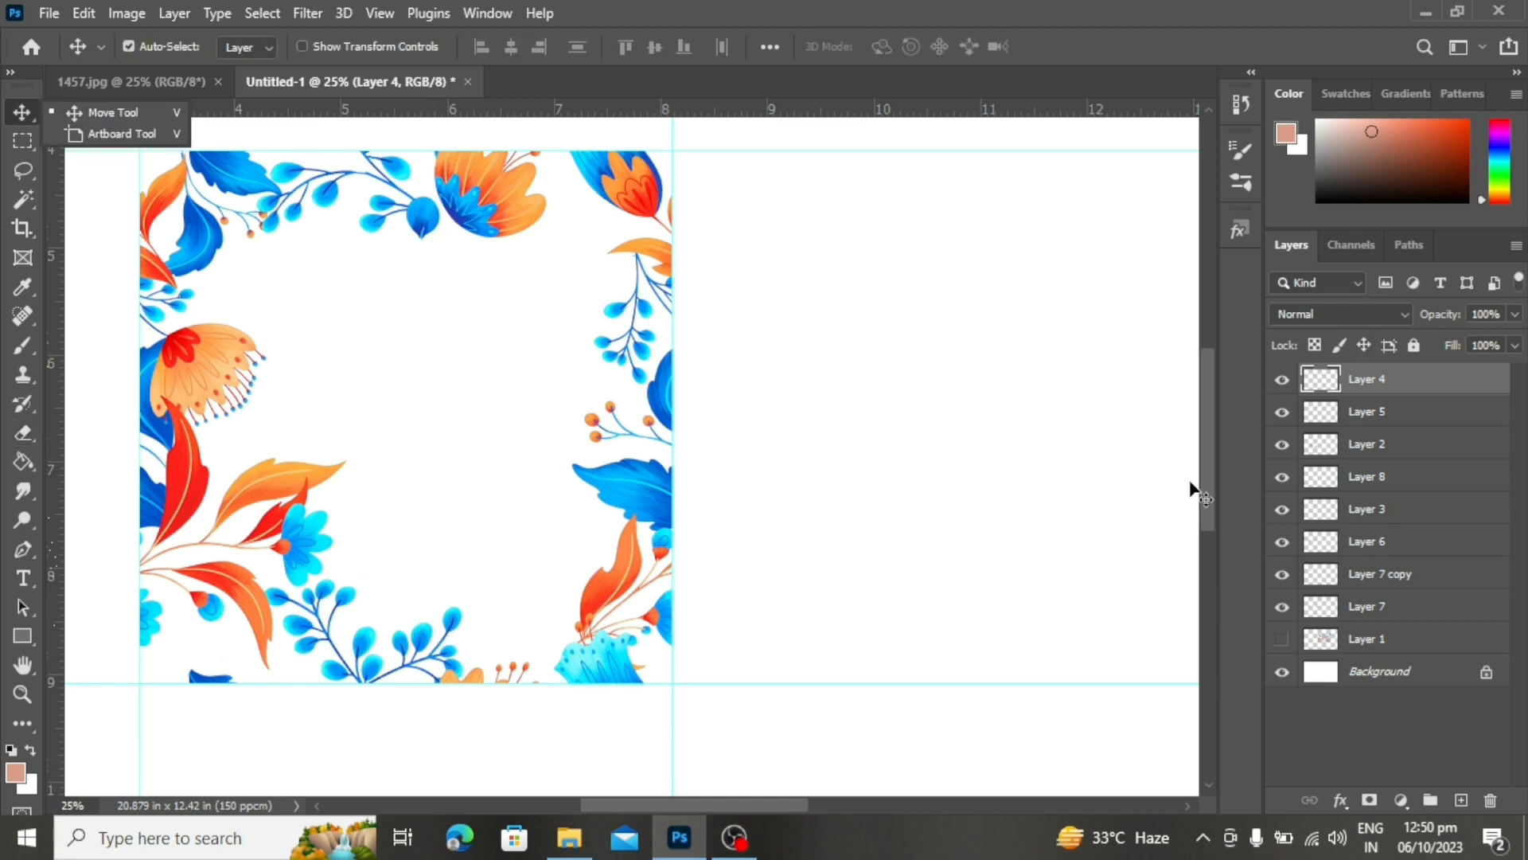
Step: Select the guided square above the Background layer and fill it with a Solid Color layer in salmon pink faaf99
click(237, 180)
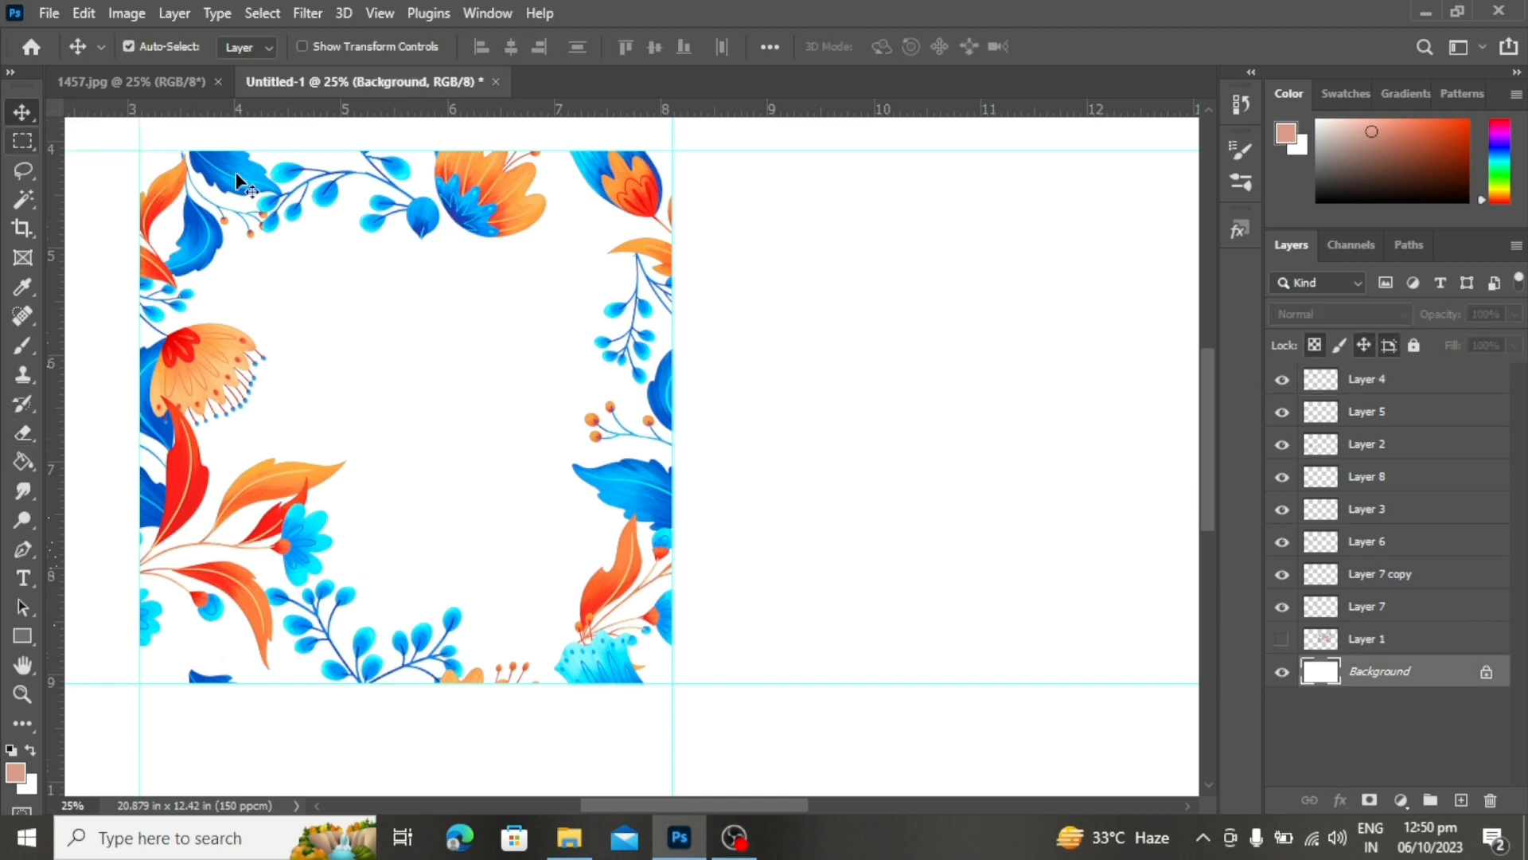
key(m)
drag(137, 149, 667, 686)
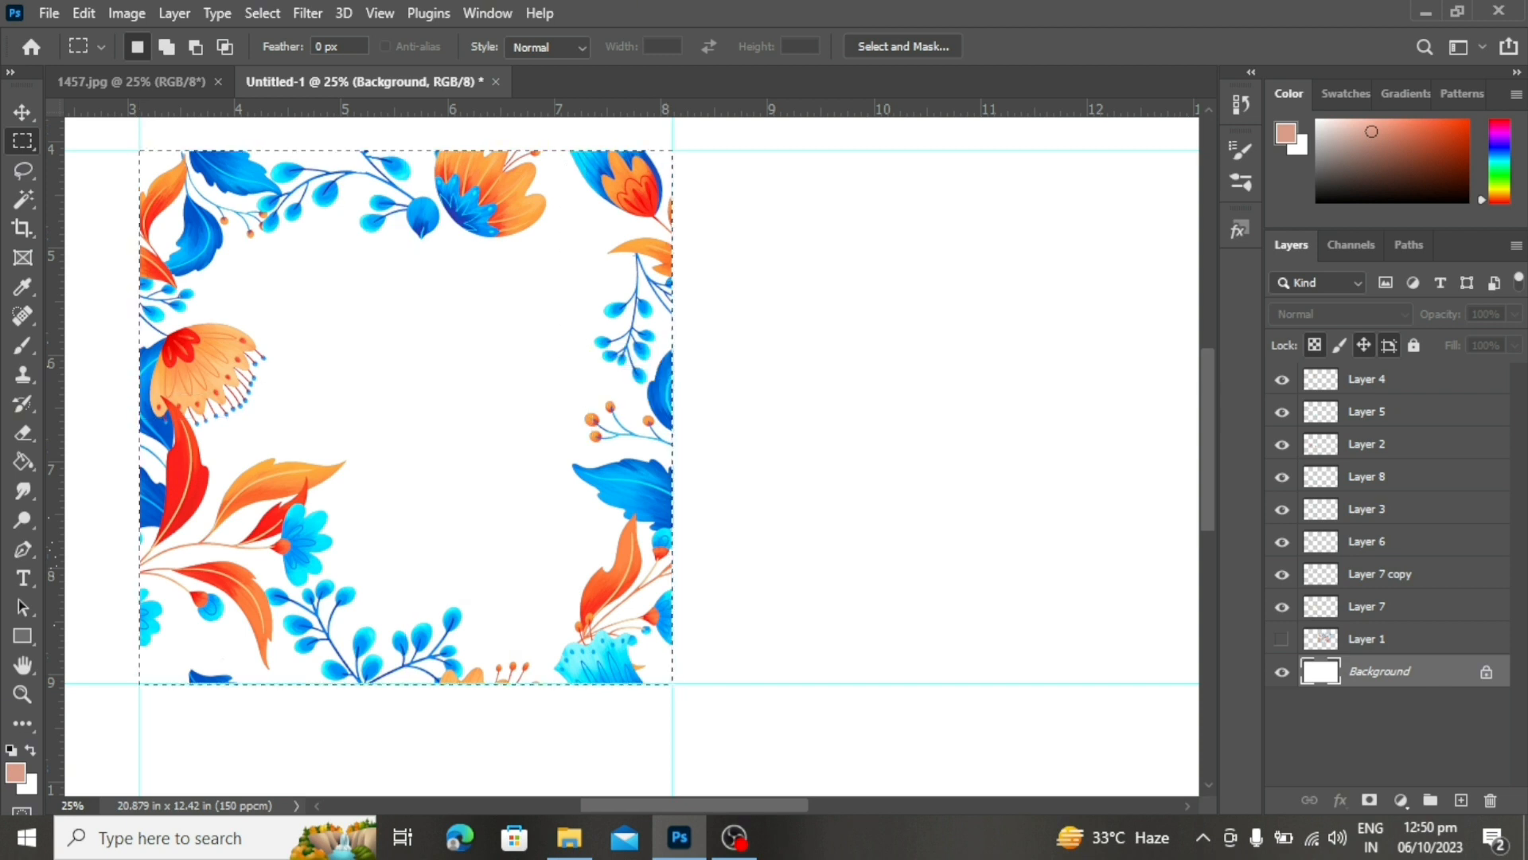
click(1401, 801)
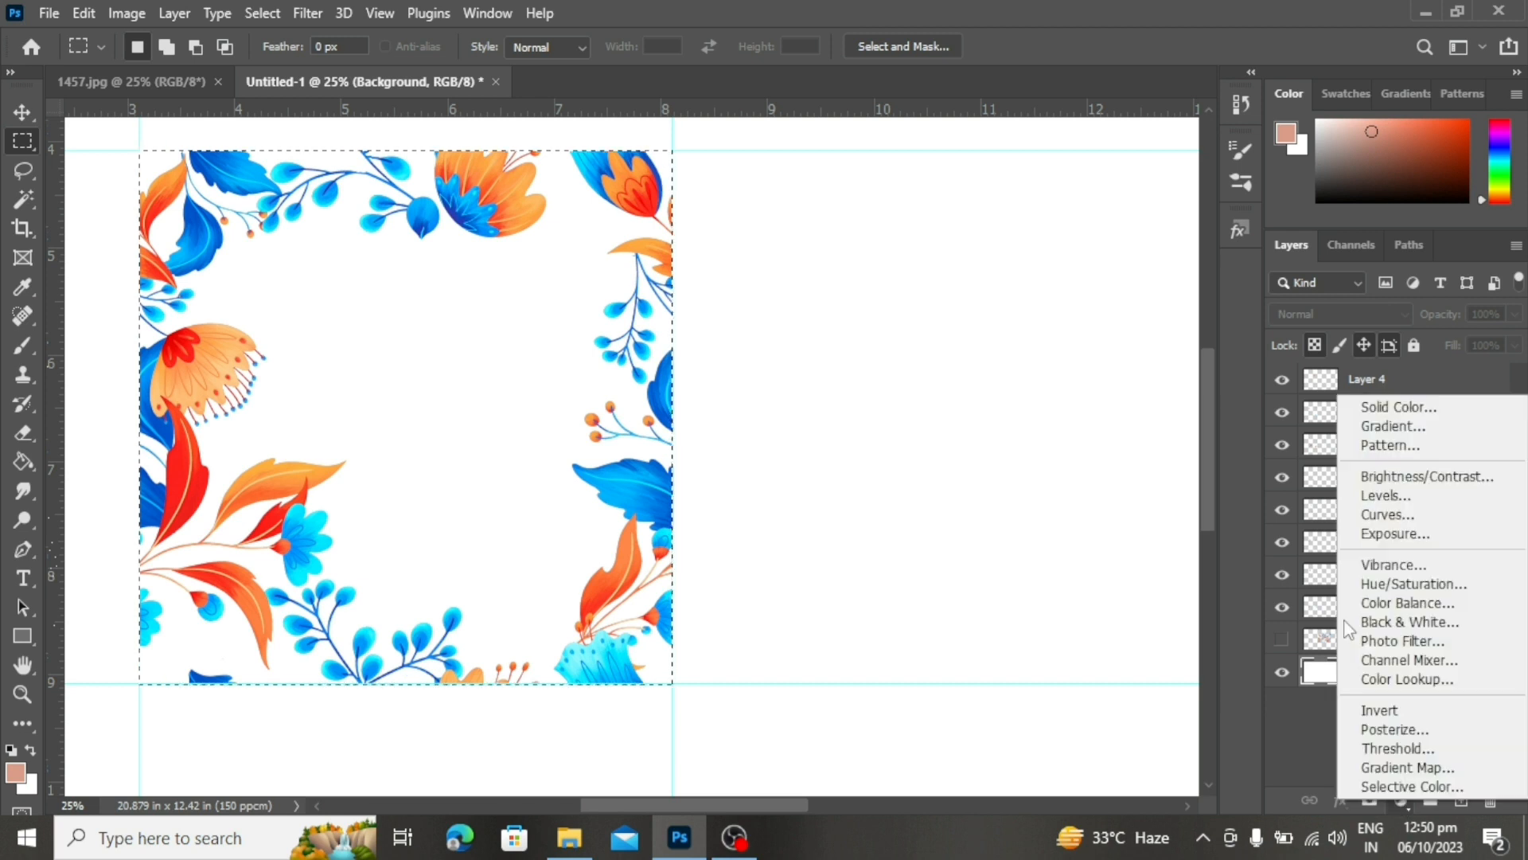
click(1395, 406)
mouse_move(1056, 389)
mouse_down()
mouse_move(1045, 426)
mouse_move(1091, 386)
mouse_move(1095, 430)
mouse_move(1045, 379)
mouse_up()
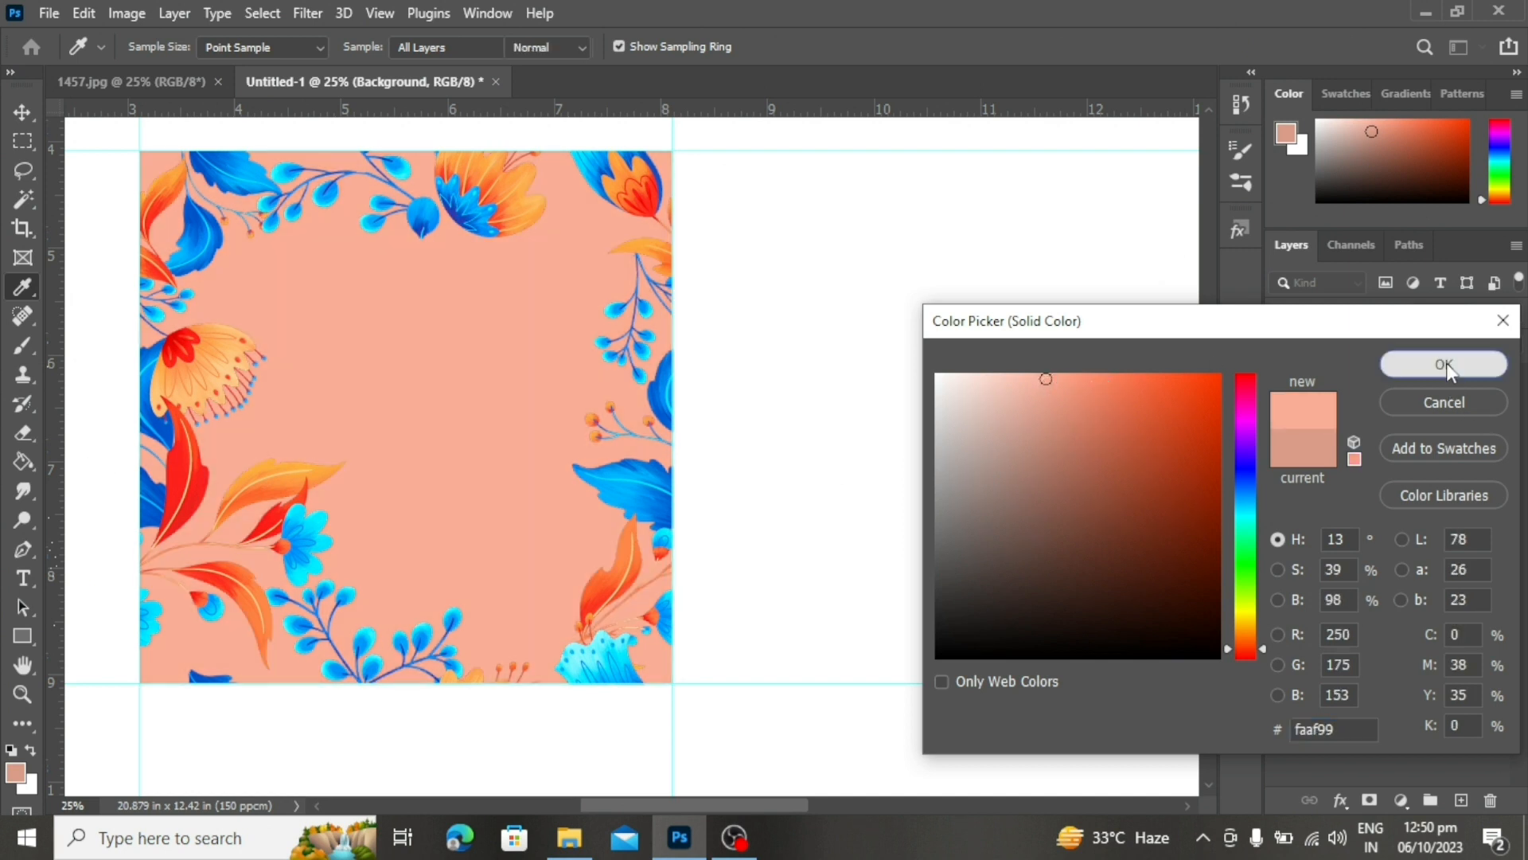
click(1444, 364)
Step: Merge all layers from the color fill up to Layer 4 into a single layer
key(m)
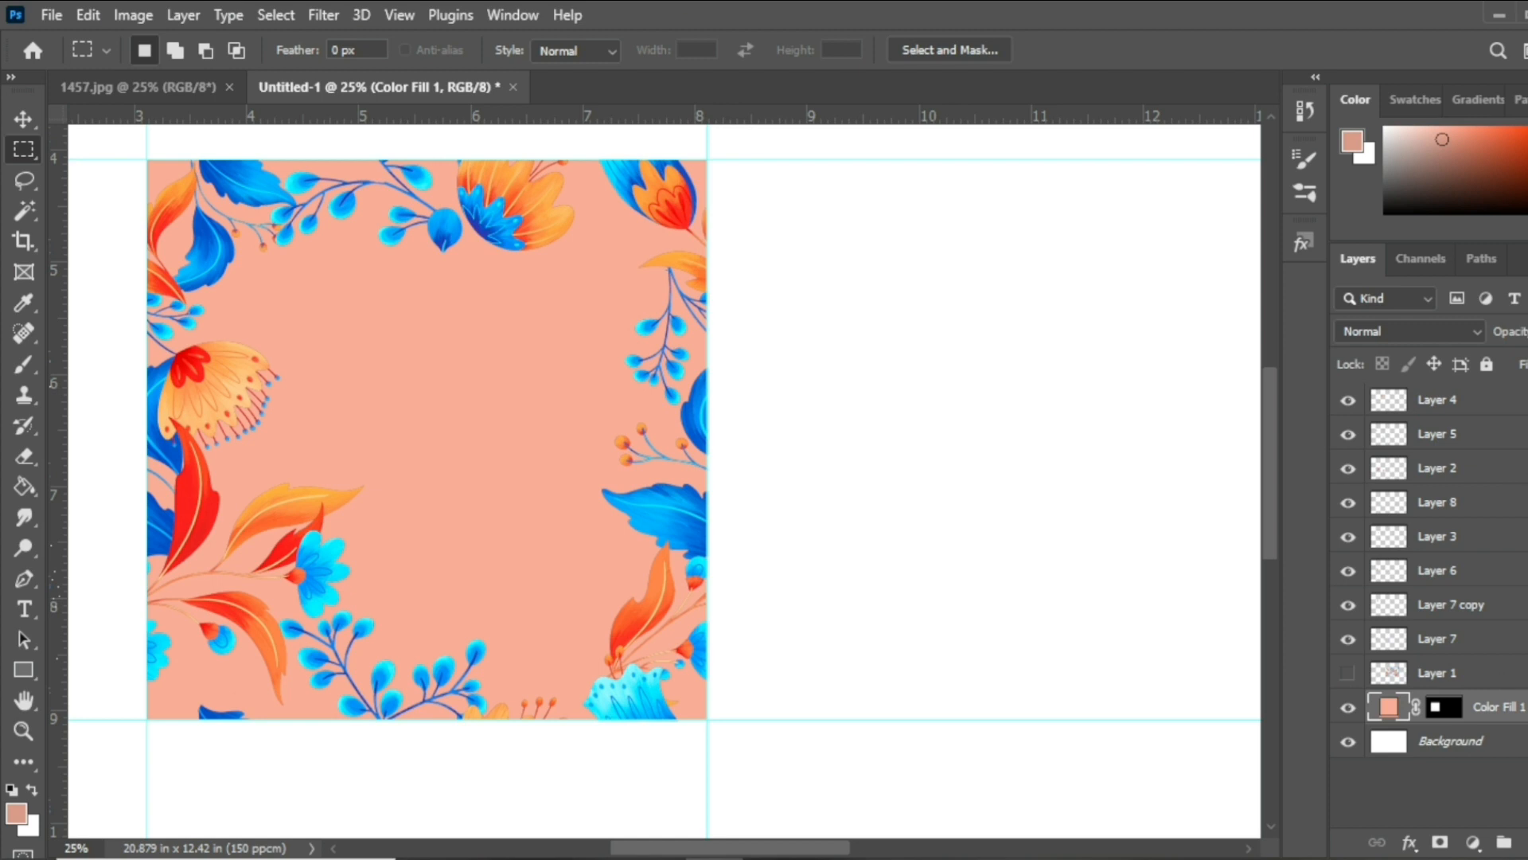
shift+click(1522, 406)
right_click(1516, 406)
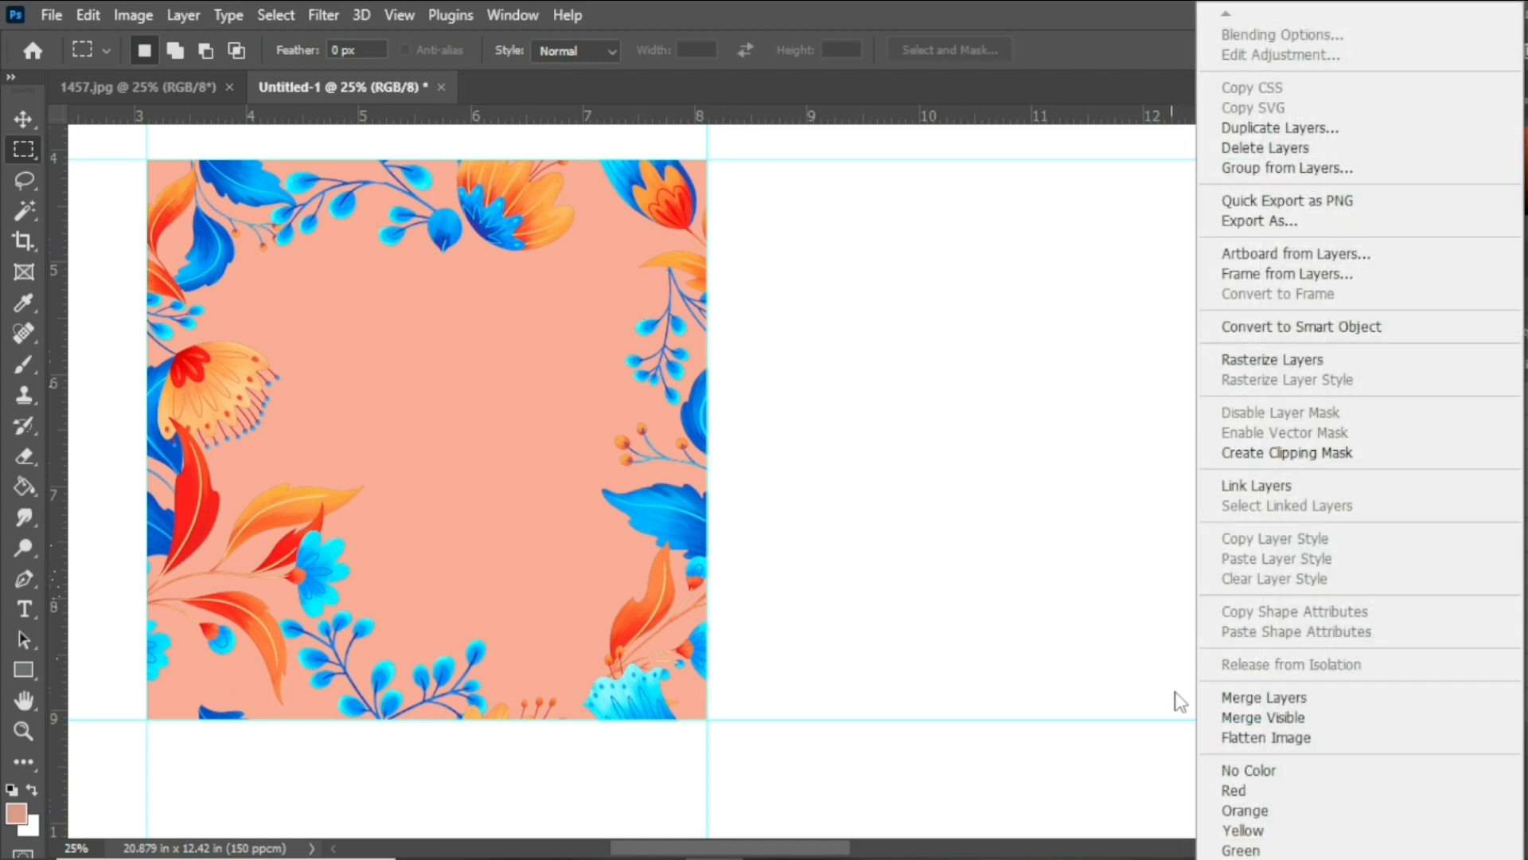
click(1249, 698)
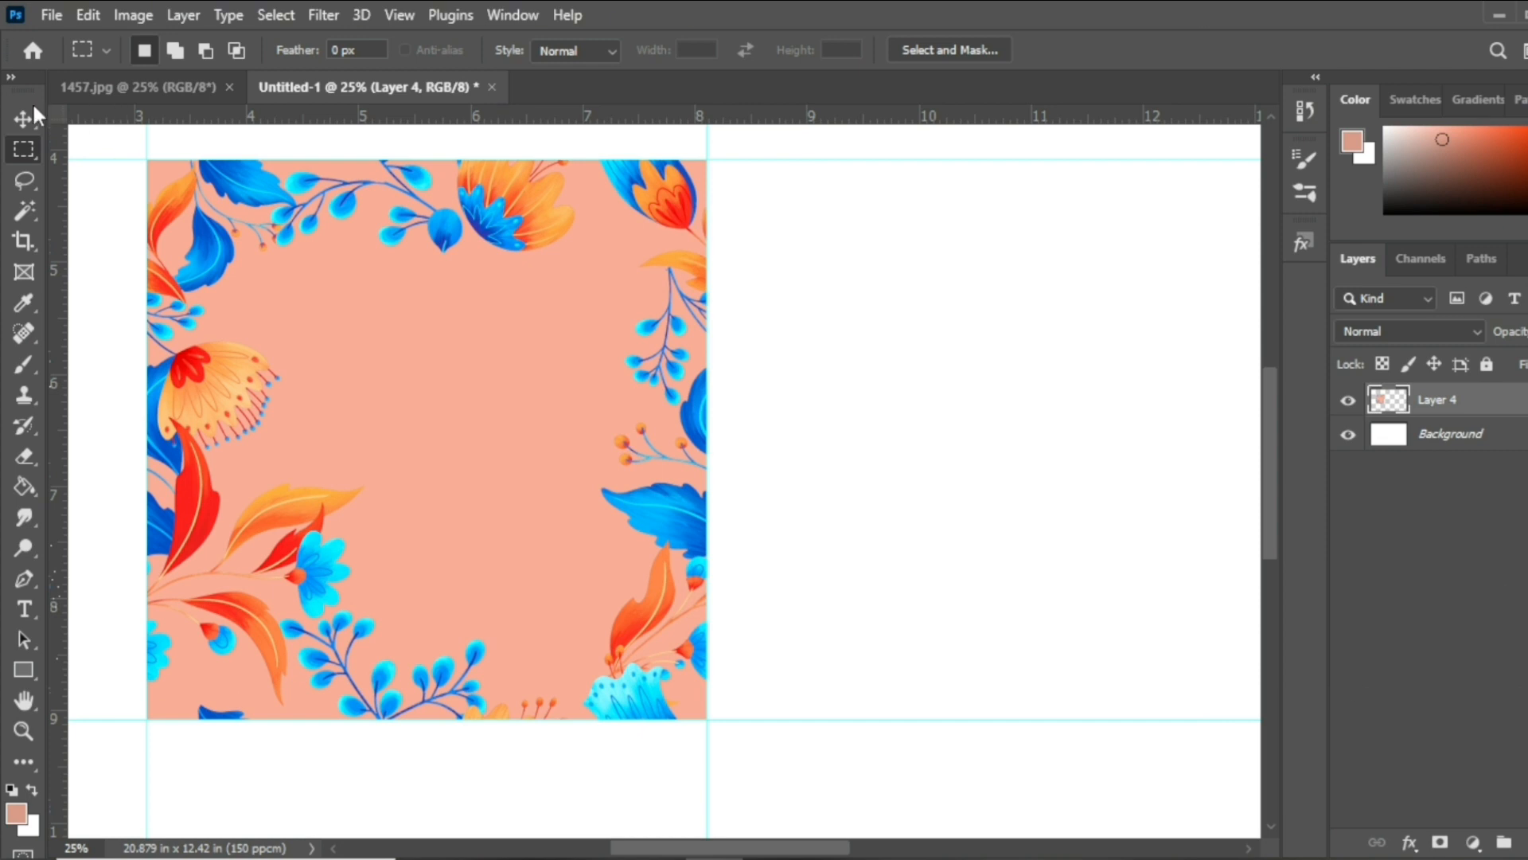
Step: Select the guided square containing the floral artwork on Layer 4 and define it as a pattern
drag(146, 157, 707, 714)
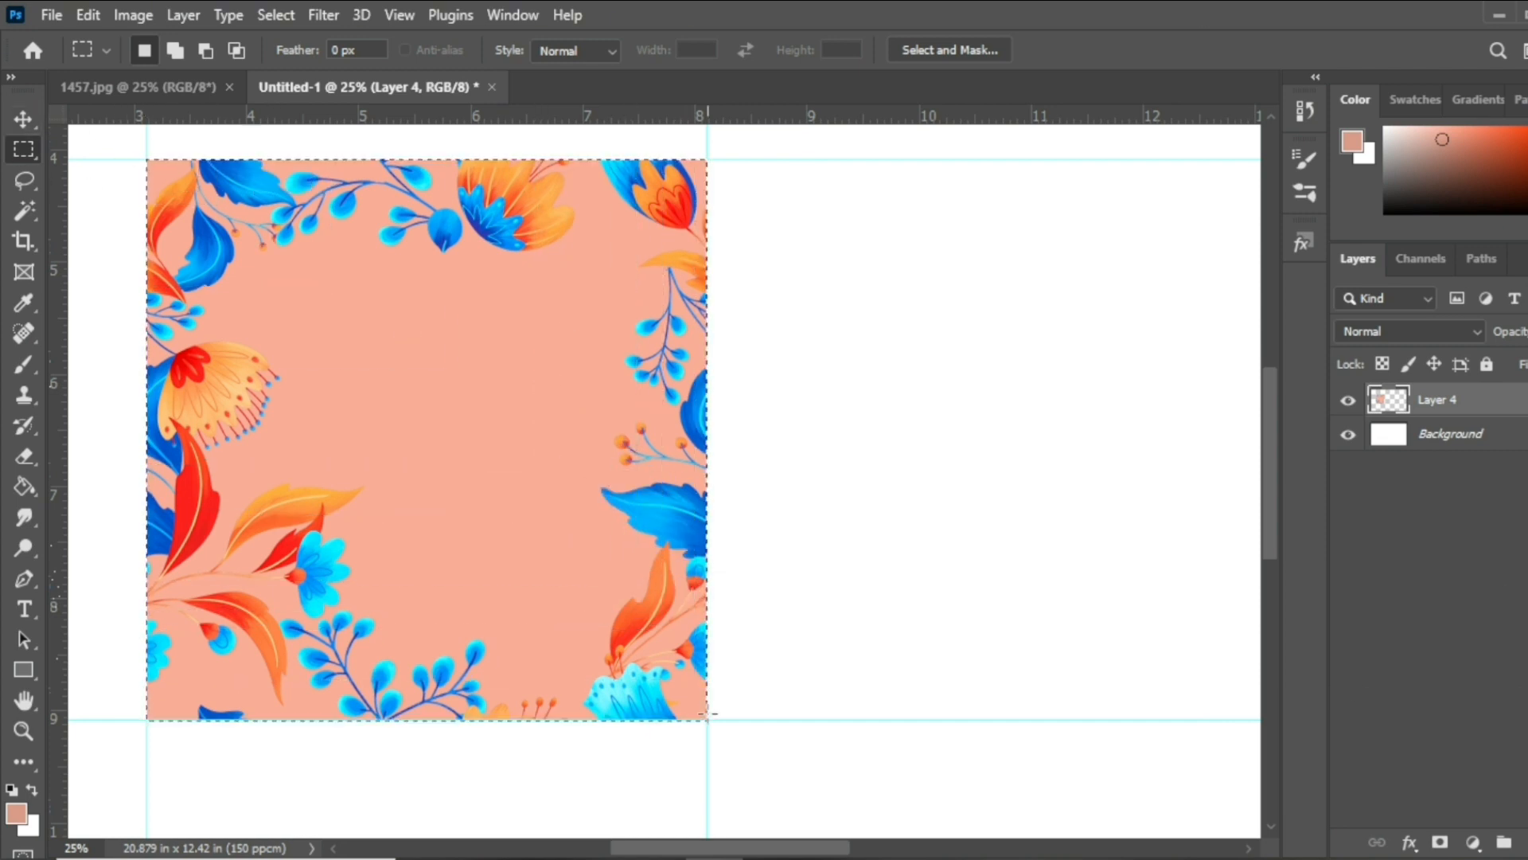
click(81, 15)
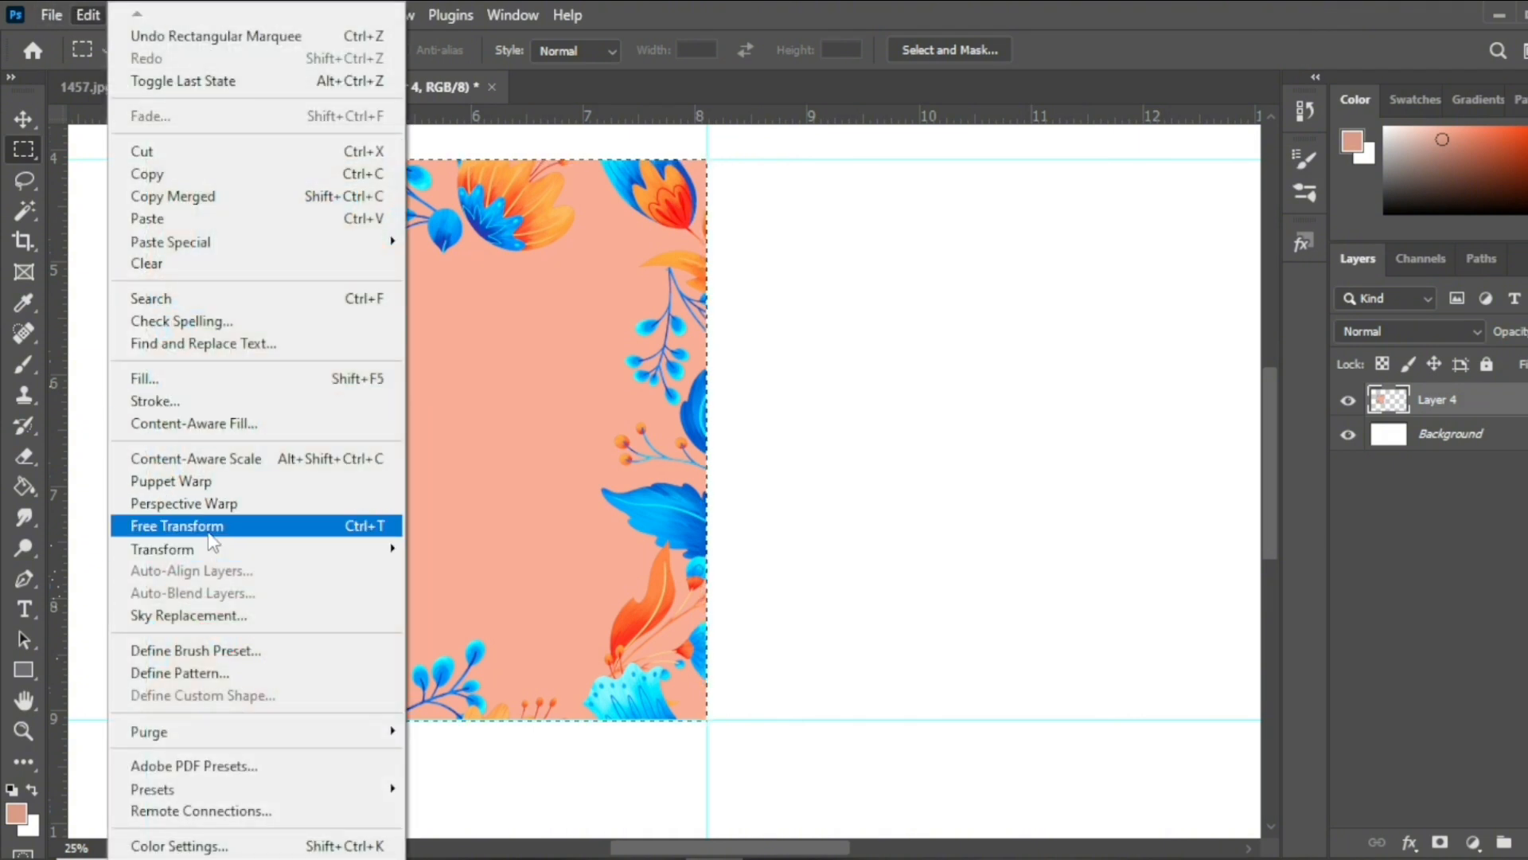
click(207, 672)
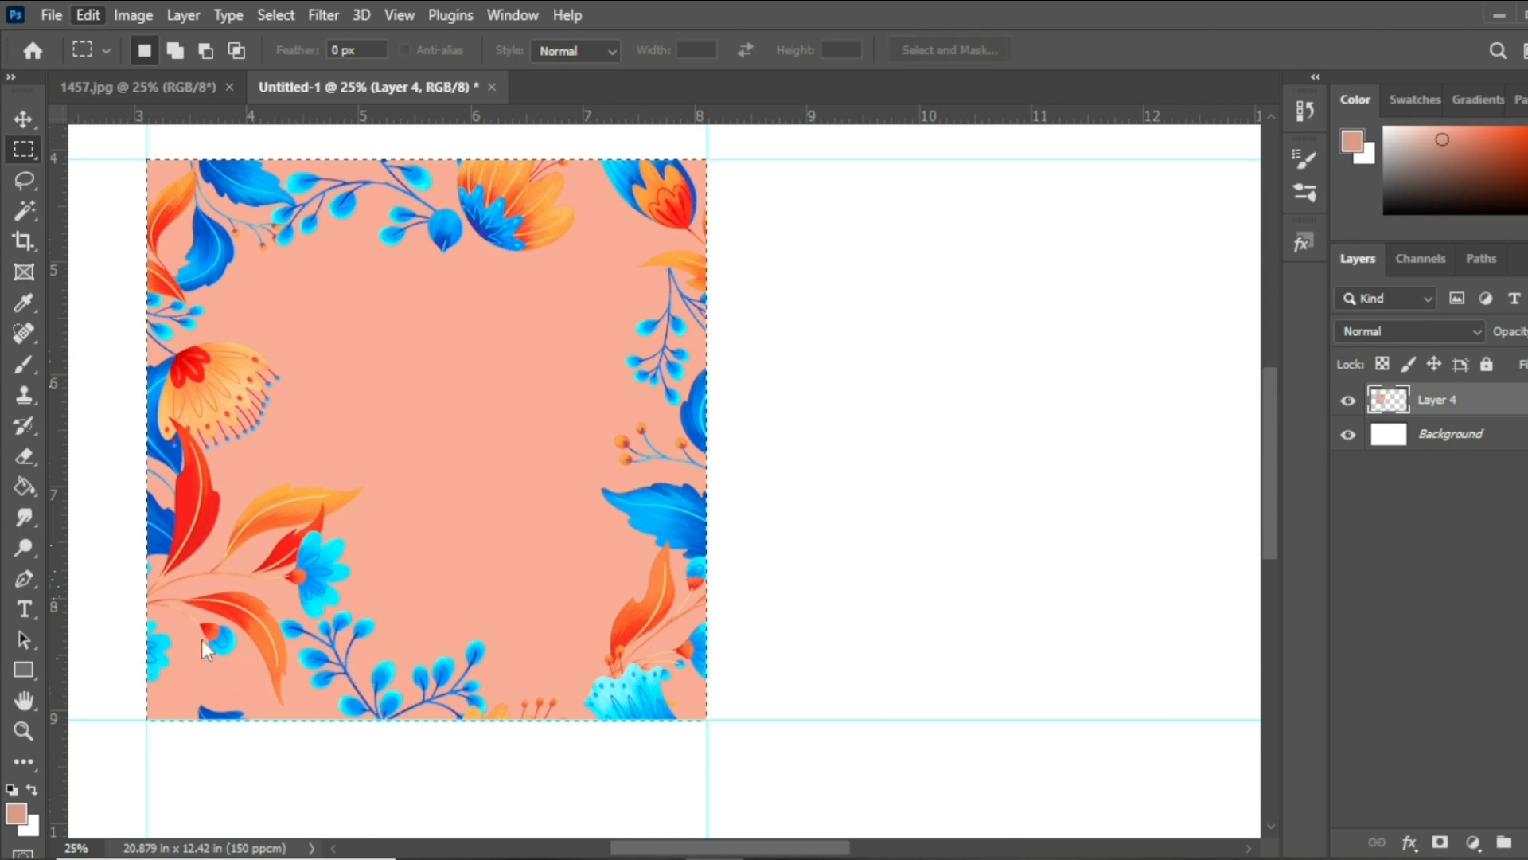
click(1037, 264)
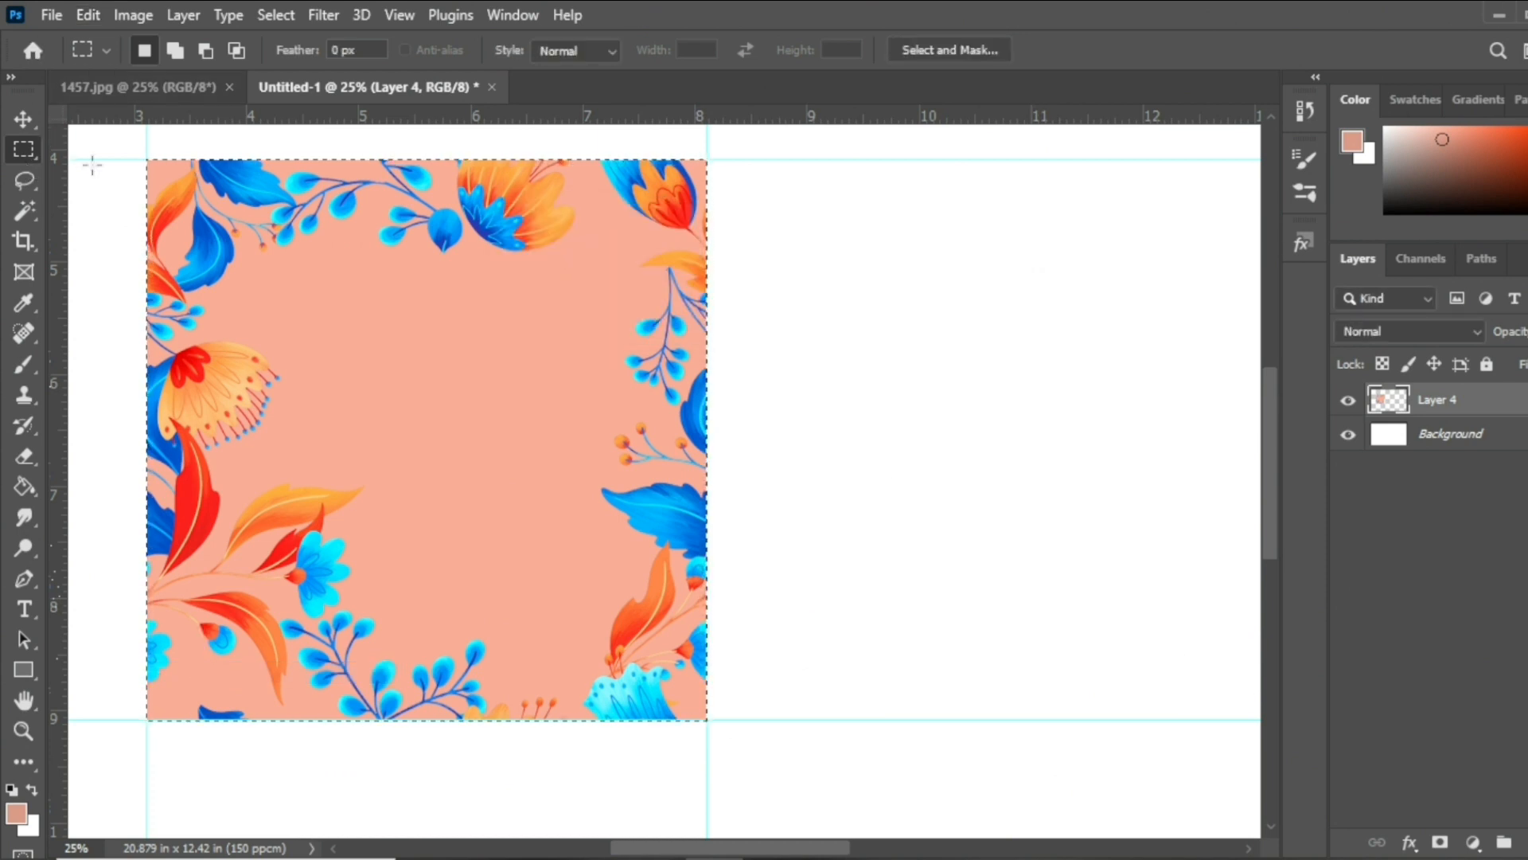
Step: Hide Layer 4, clear the square selection, and select the whole canvas with the Background layer active
click(1348, 400)
key(ctrl+d)
key(ctrl+minus)
key(ctrl+minus)
key(ctrl+minus)
key(ctrl+minus)
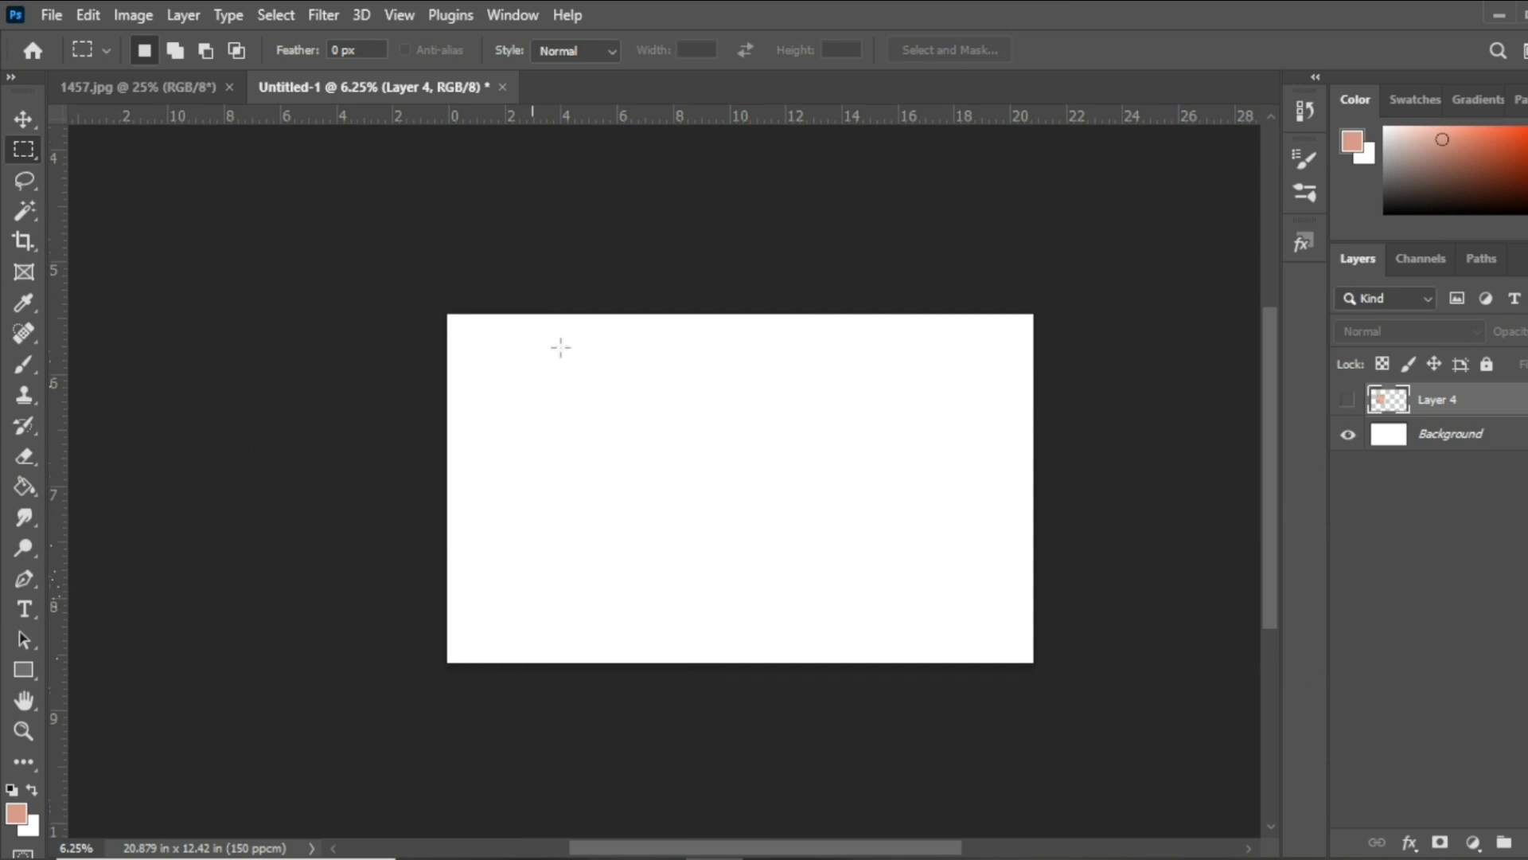
drag(769, 856, 798, 851)
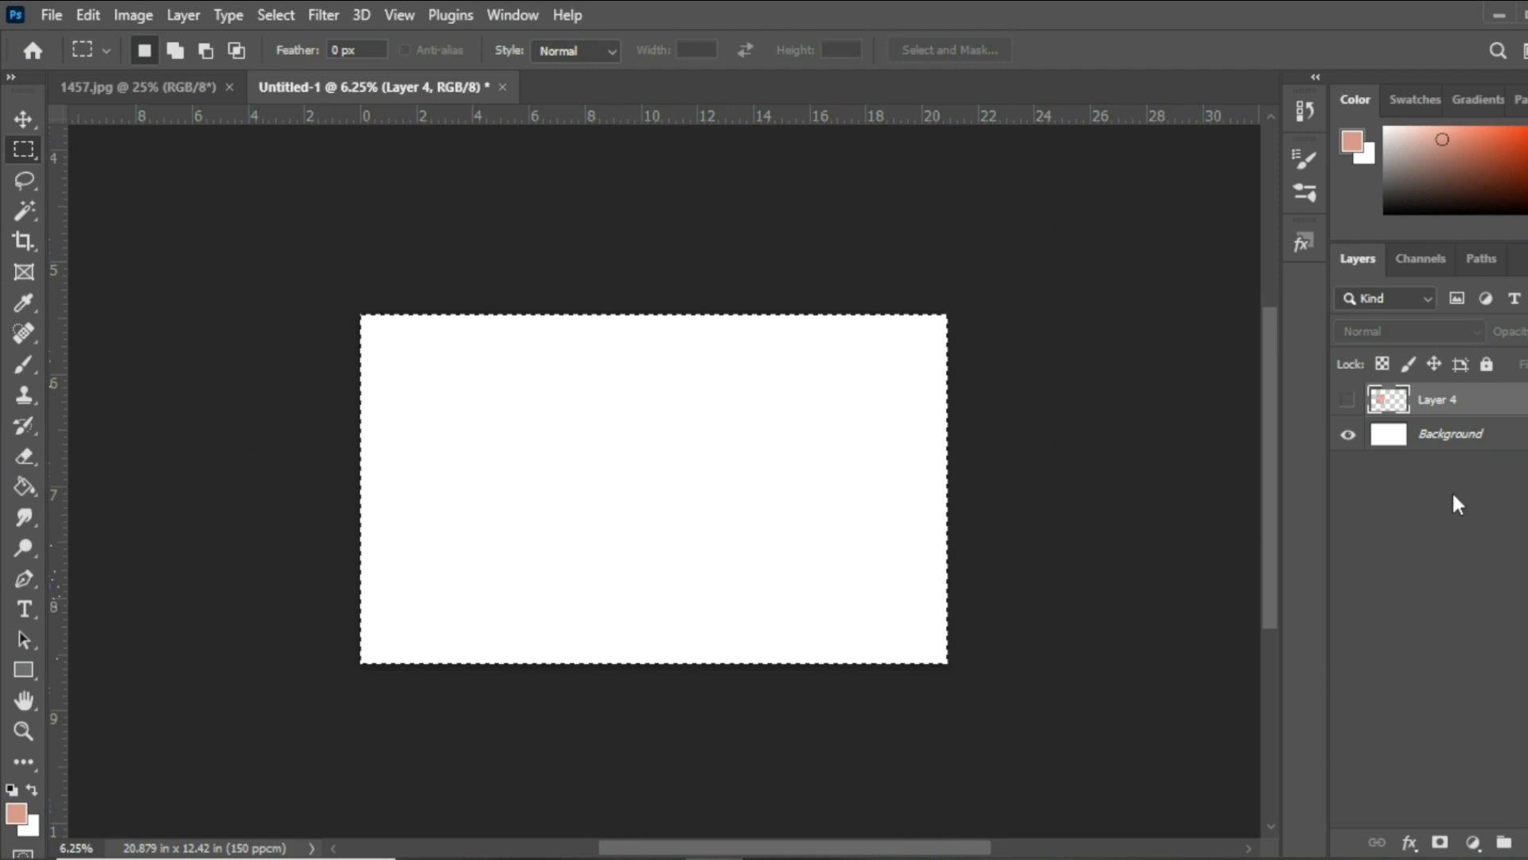
click(1485, 430)
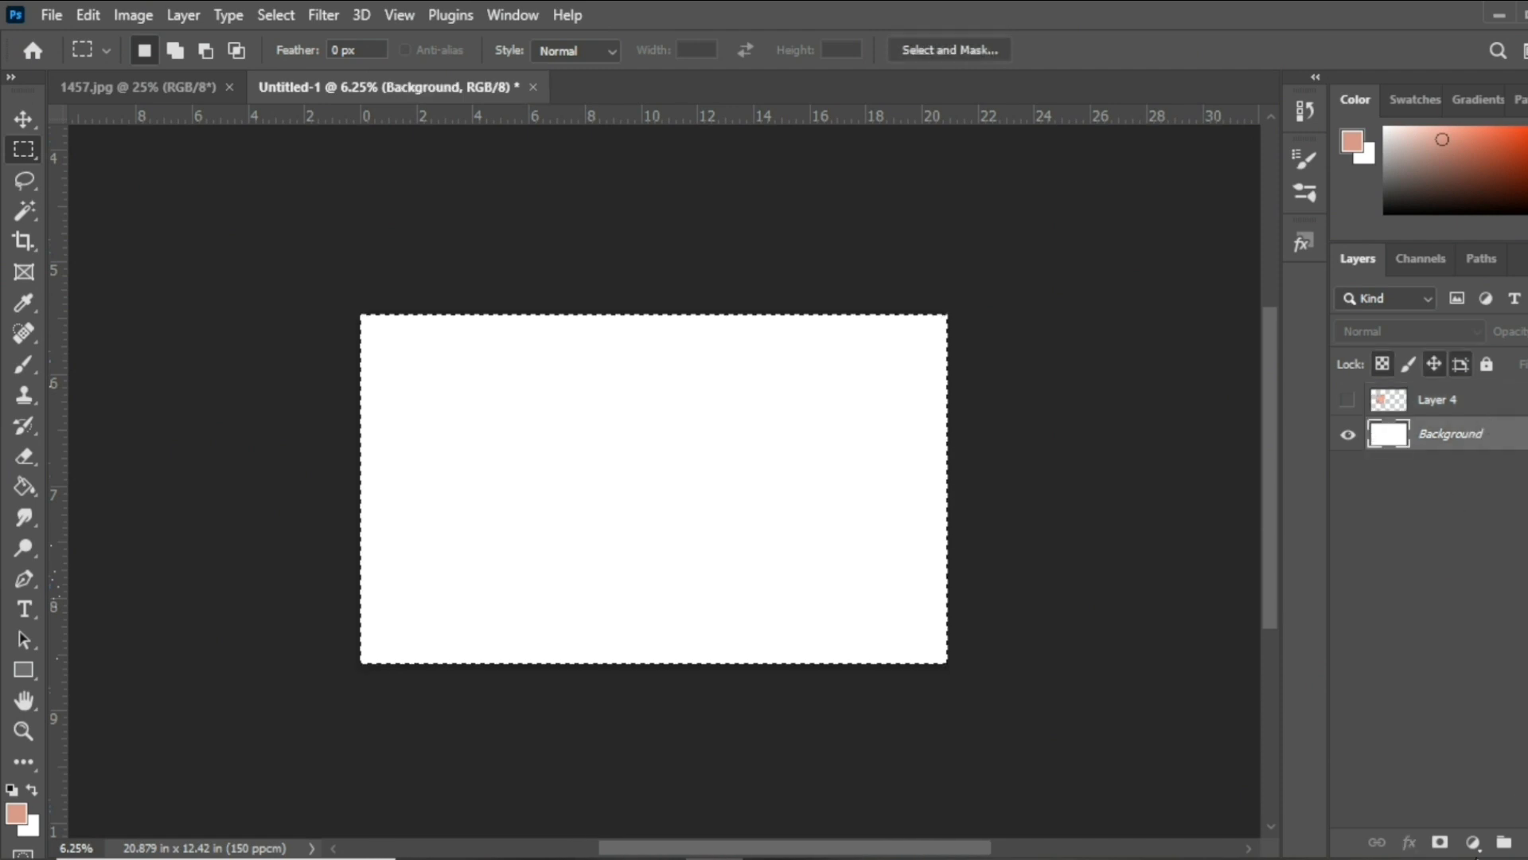
Step: Add a Pattern fill layer above the Background using the salmon floral tile, scaled to about 385%
click(1474, 842)
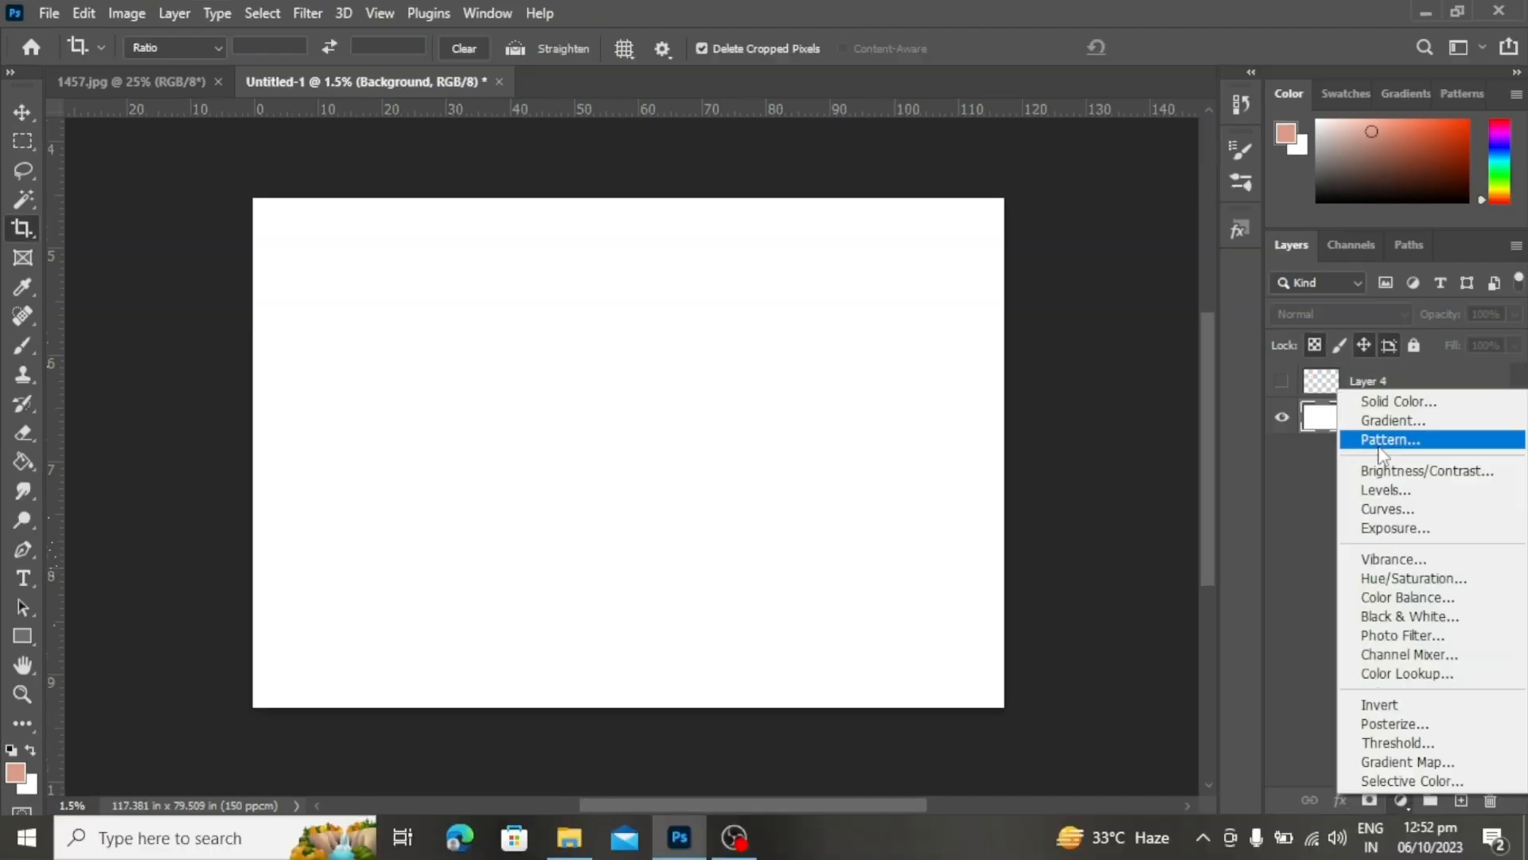
click(1399, 440)
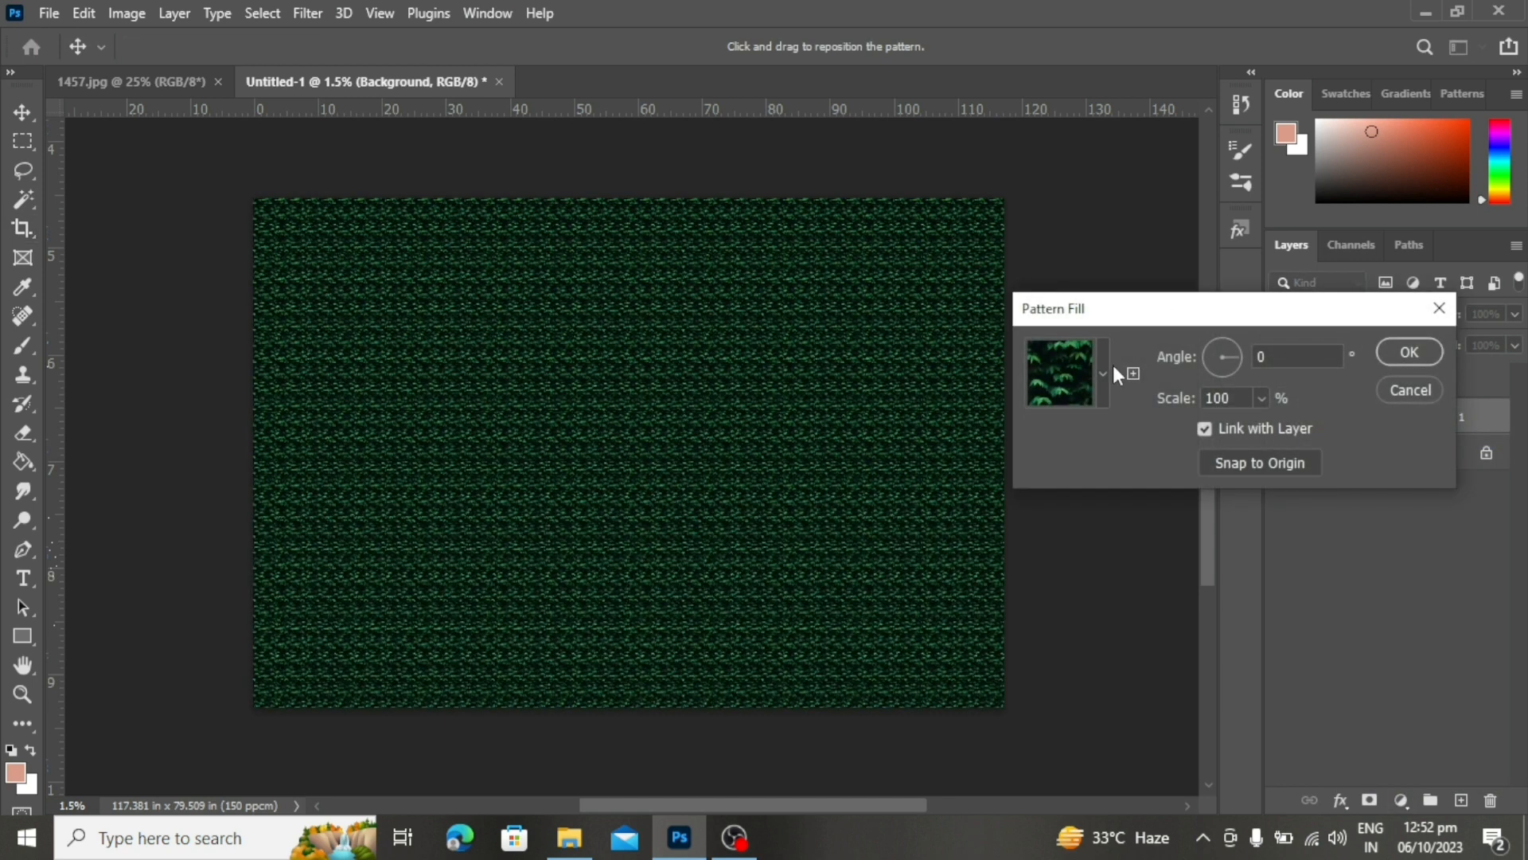
click(1102, 374)
click(987, 567)
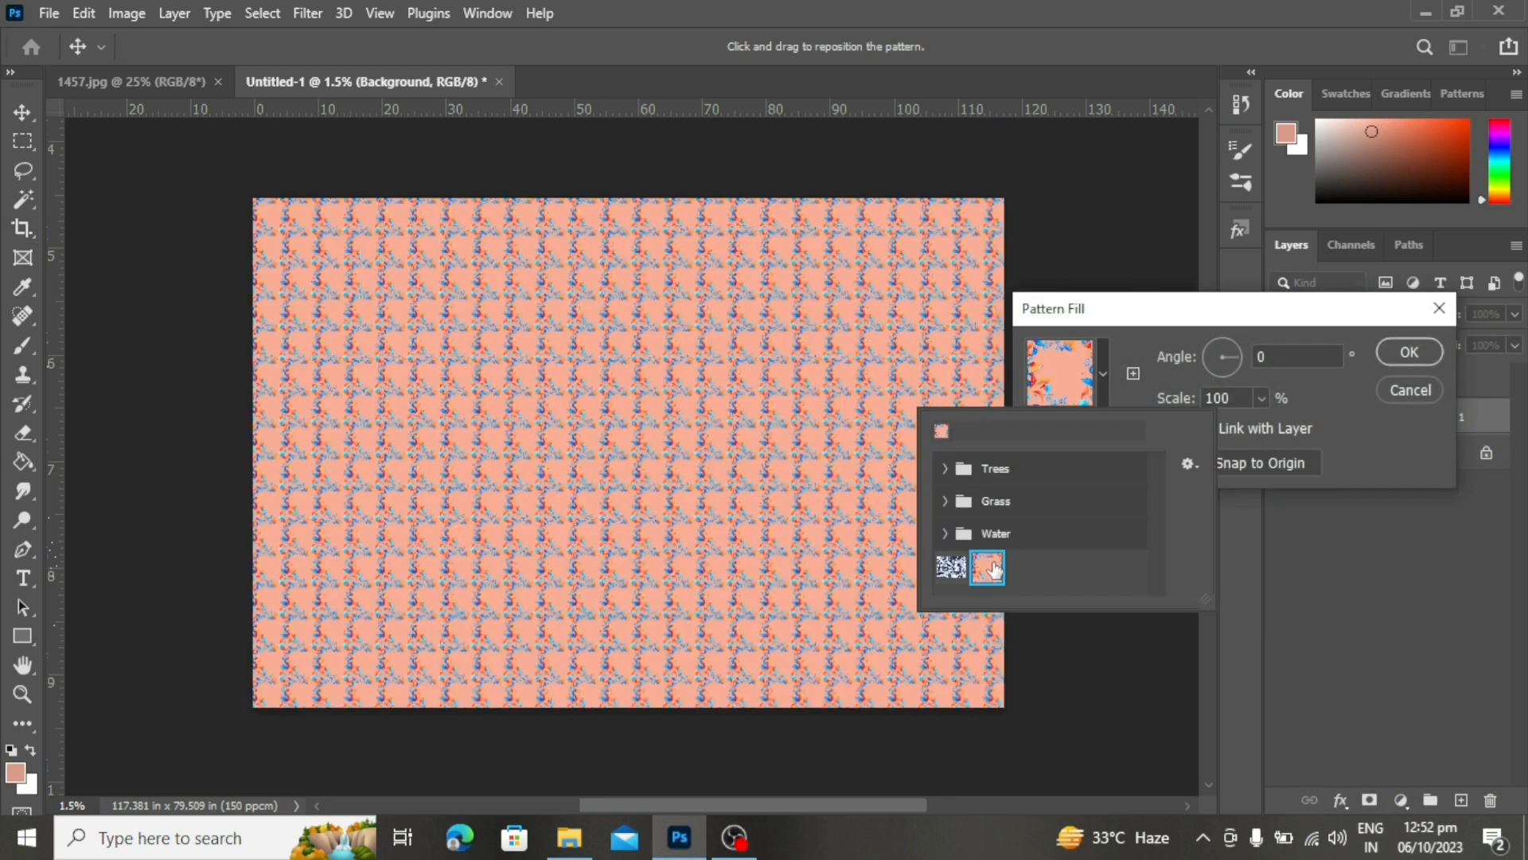
click(1261, 398)
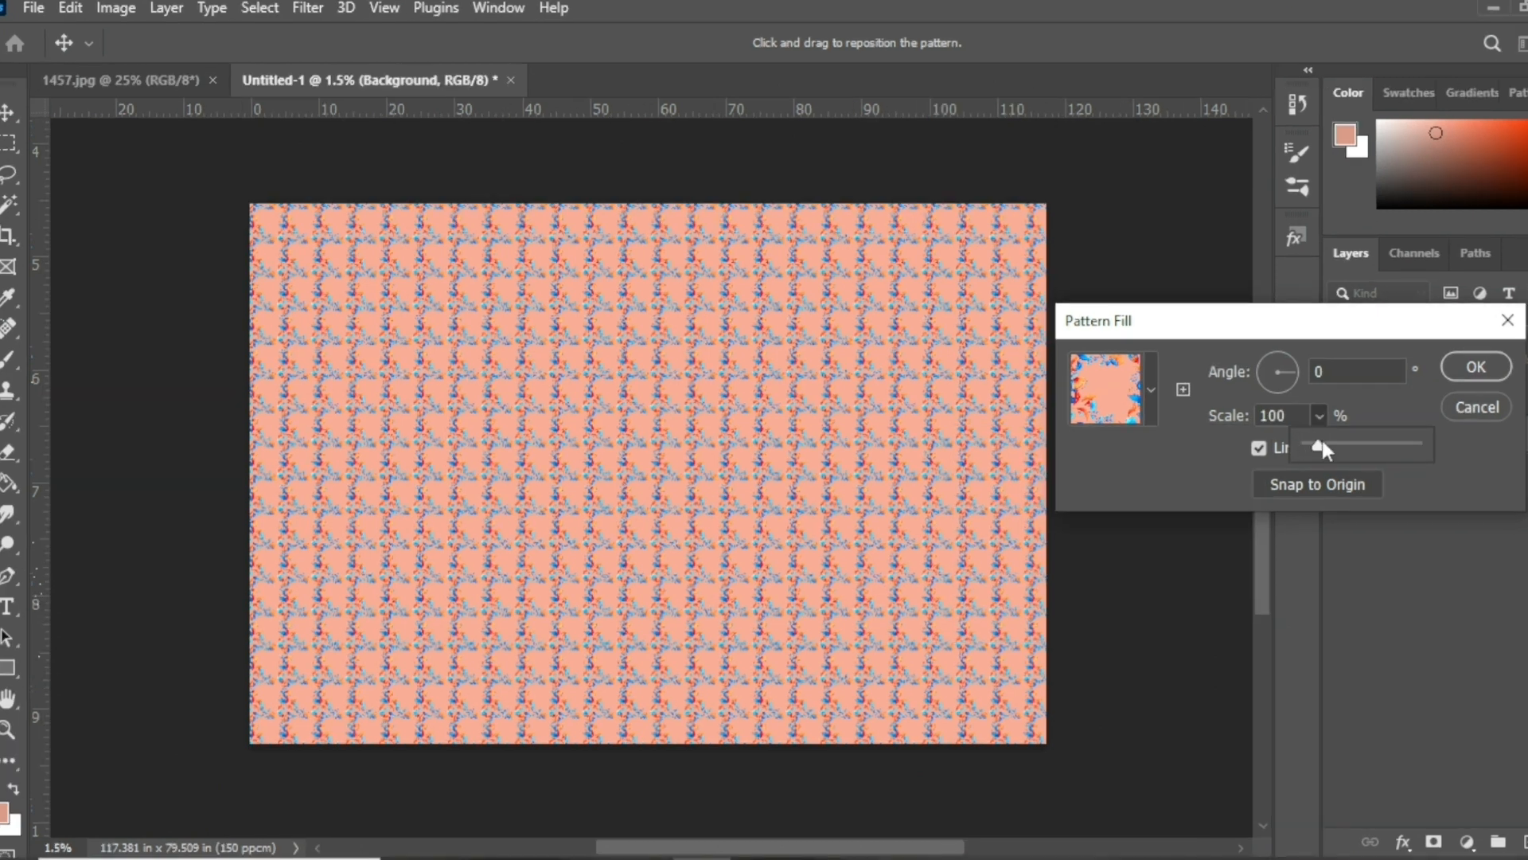
mouse_move(1318, 443)
mouse_down()
mouse_move(1369, 452)
mouse_move(1347, 452)
mouse_up()
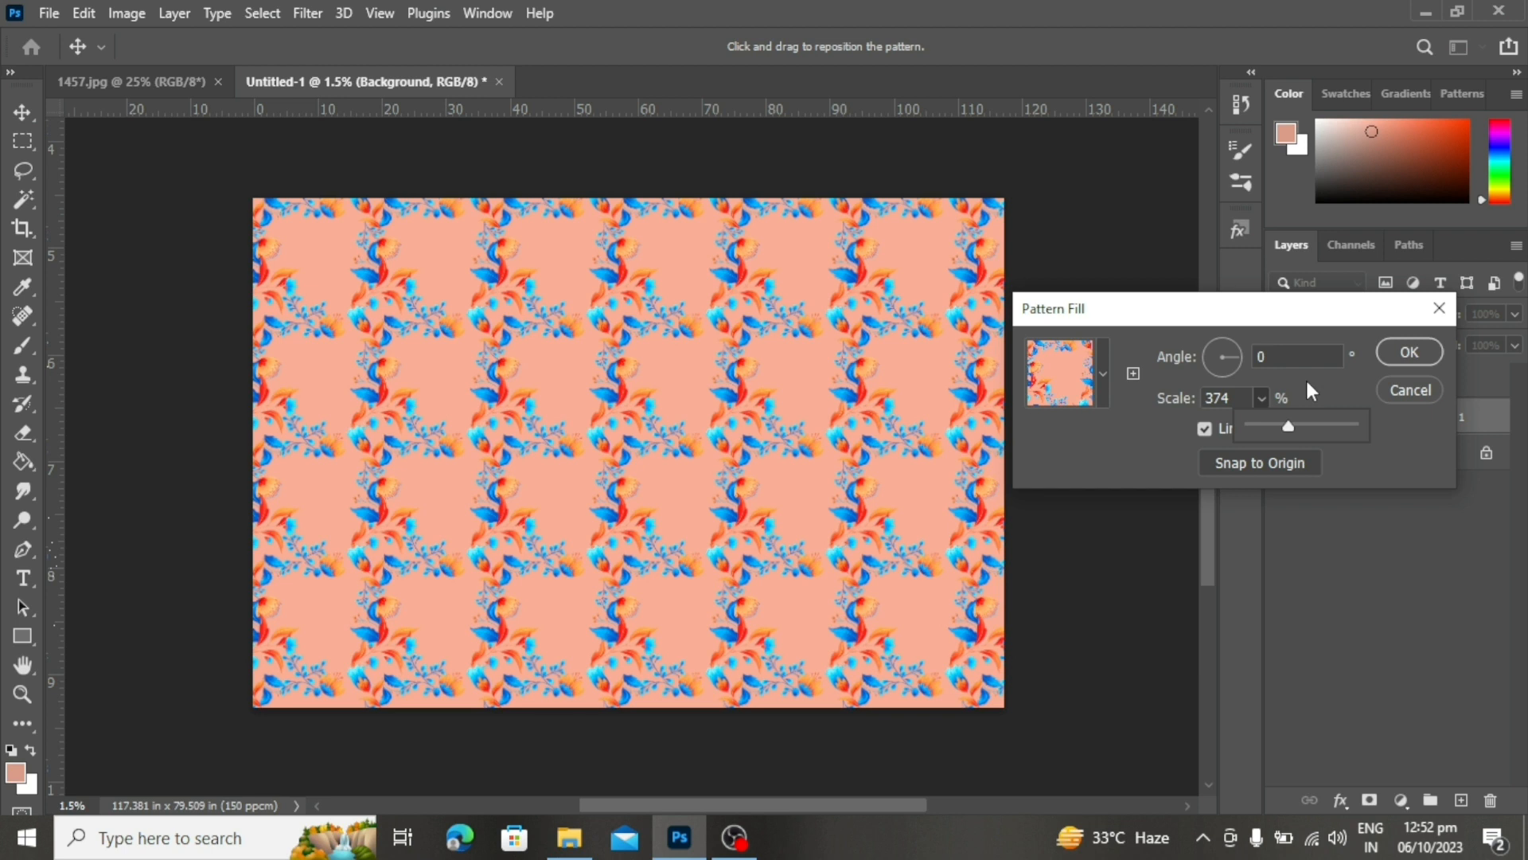
Step: Examine the repeated floral pattern up close across the canvas, checking the joins between neighbouring tiles
key(ctrl+plus)
key(ctrl+plus)
key(ctrl+plus)
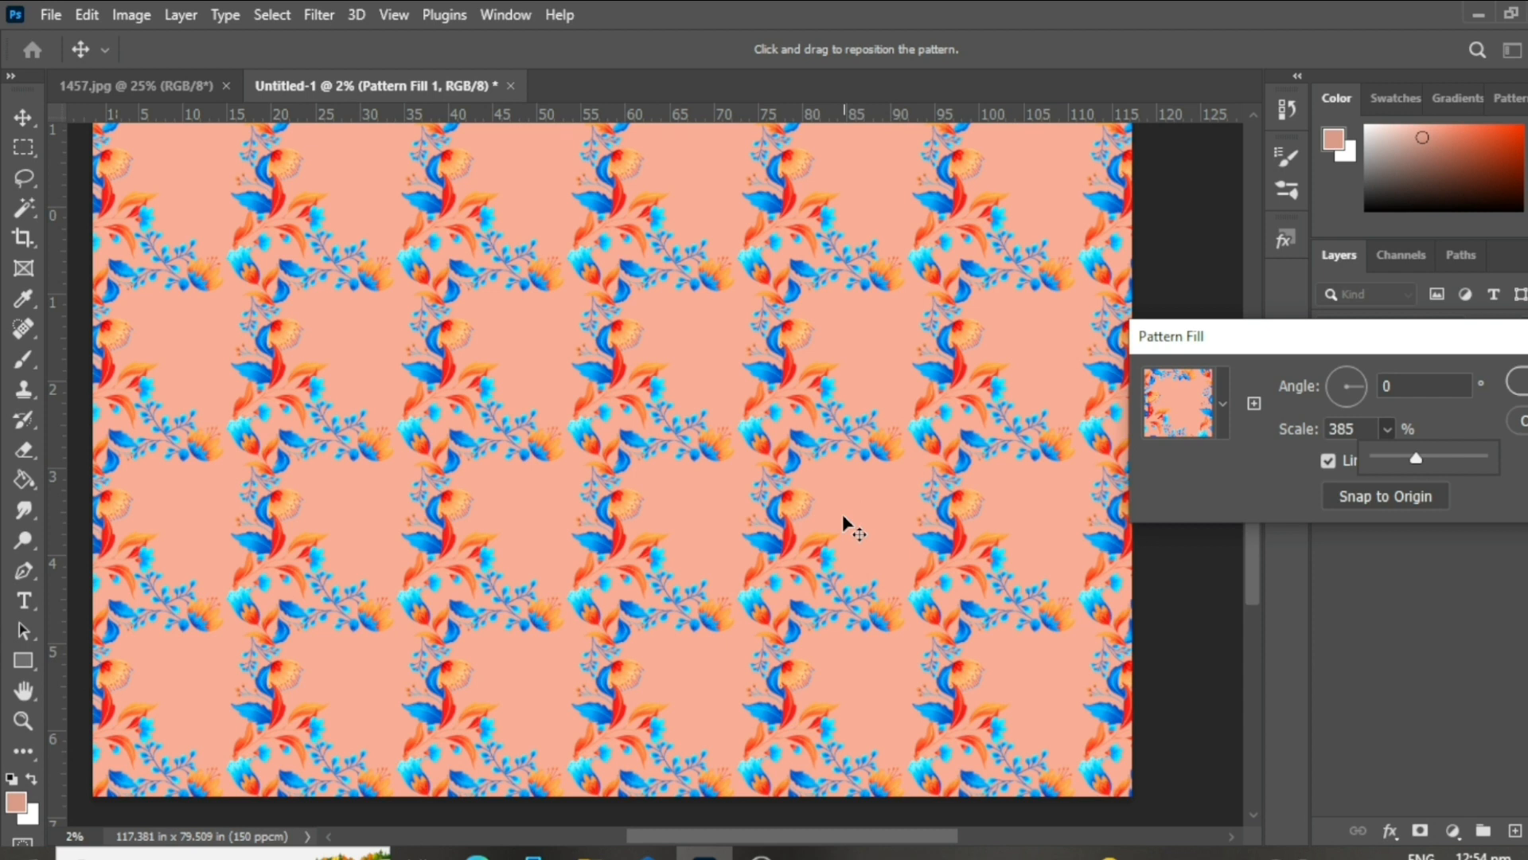
key(ctrl+plus)
key(ctrl+plus)
key(ctrl+plus)
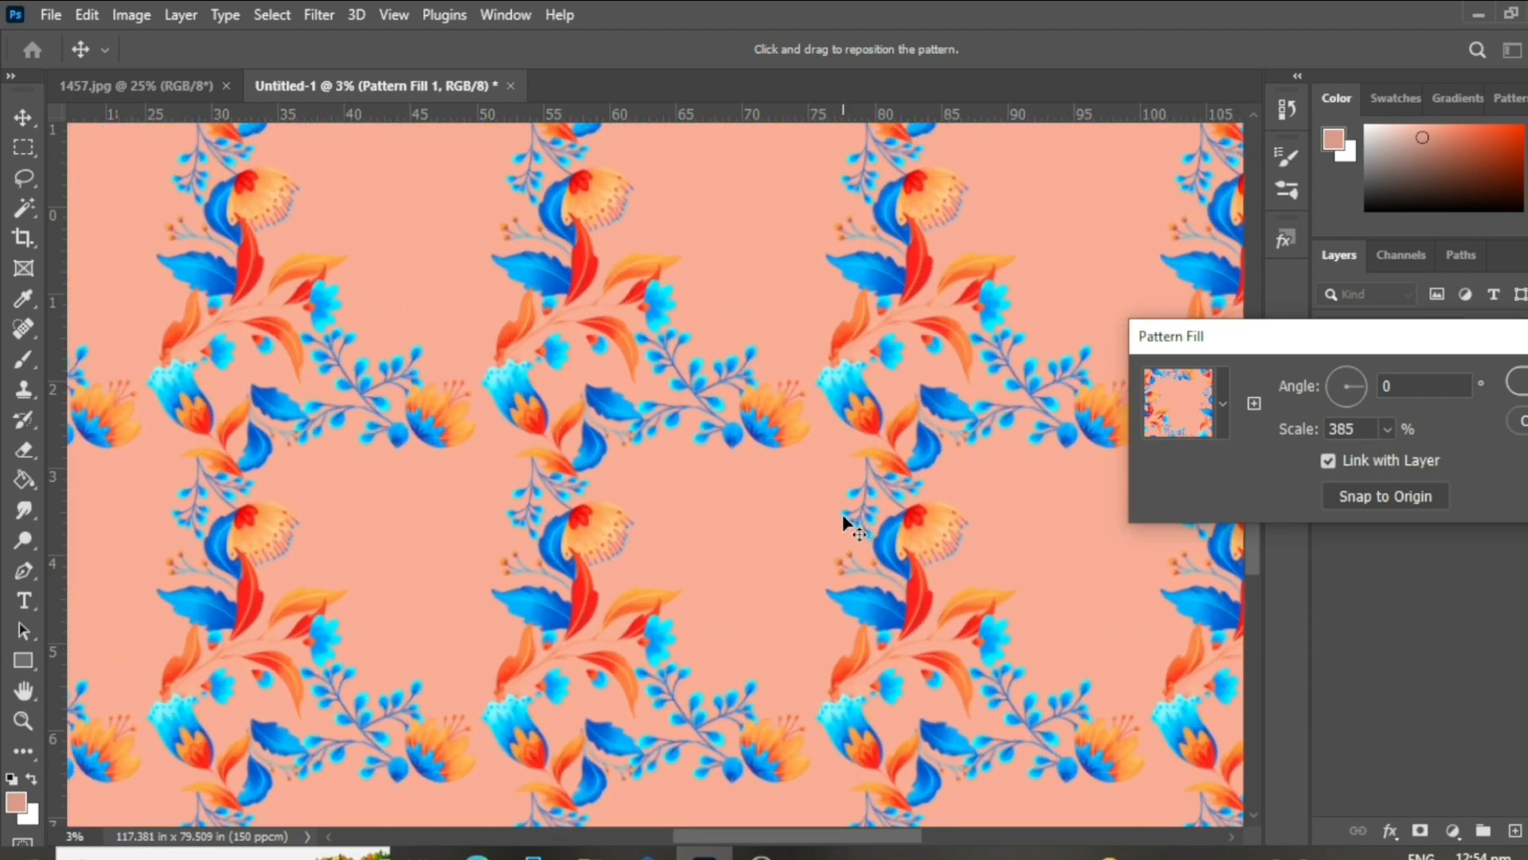
key(ctrl+minus)
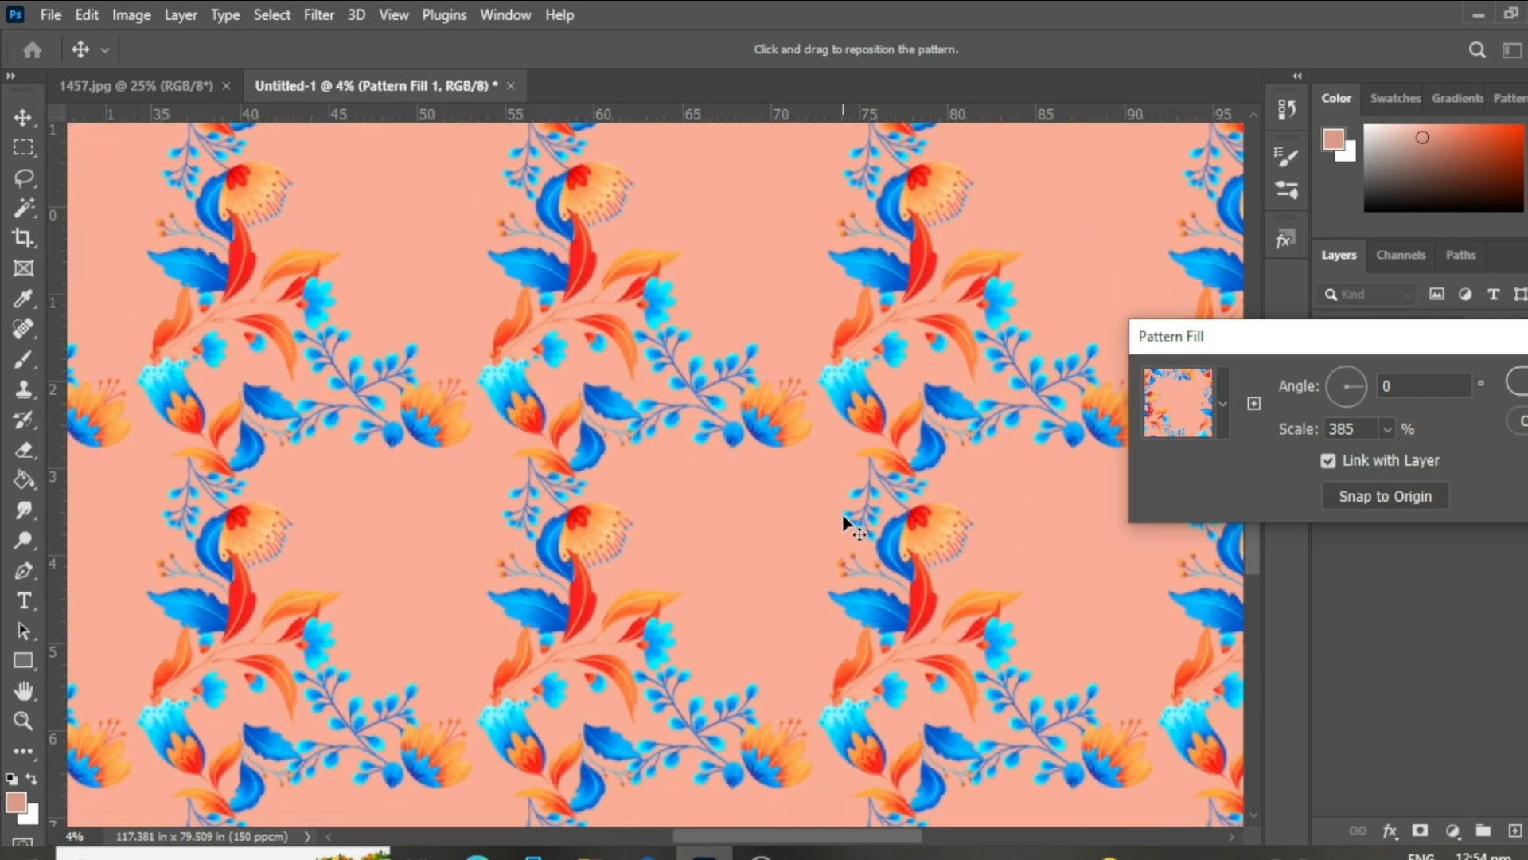
scroll(842, 512, up, 2)
scroll(842, 512, up, 2)
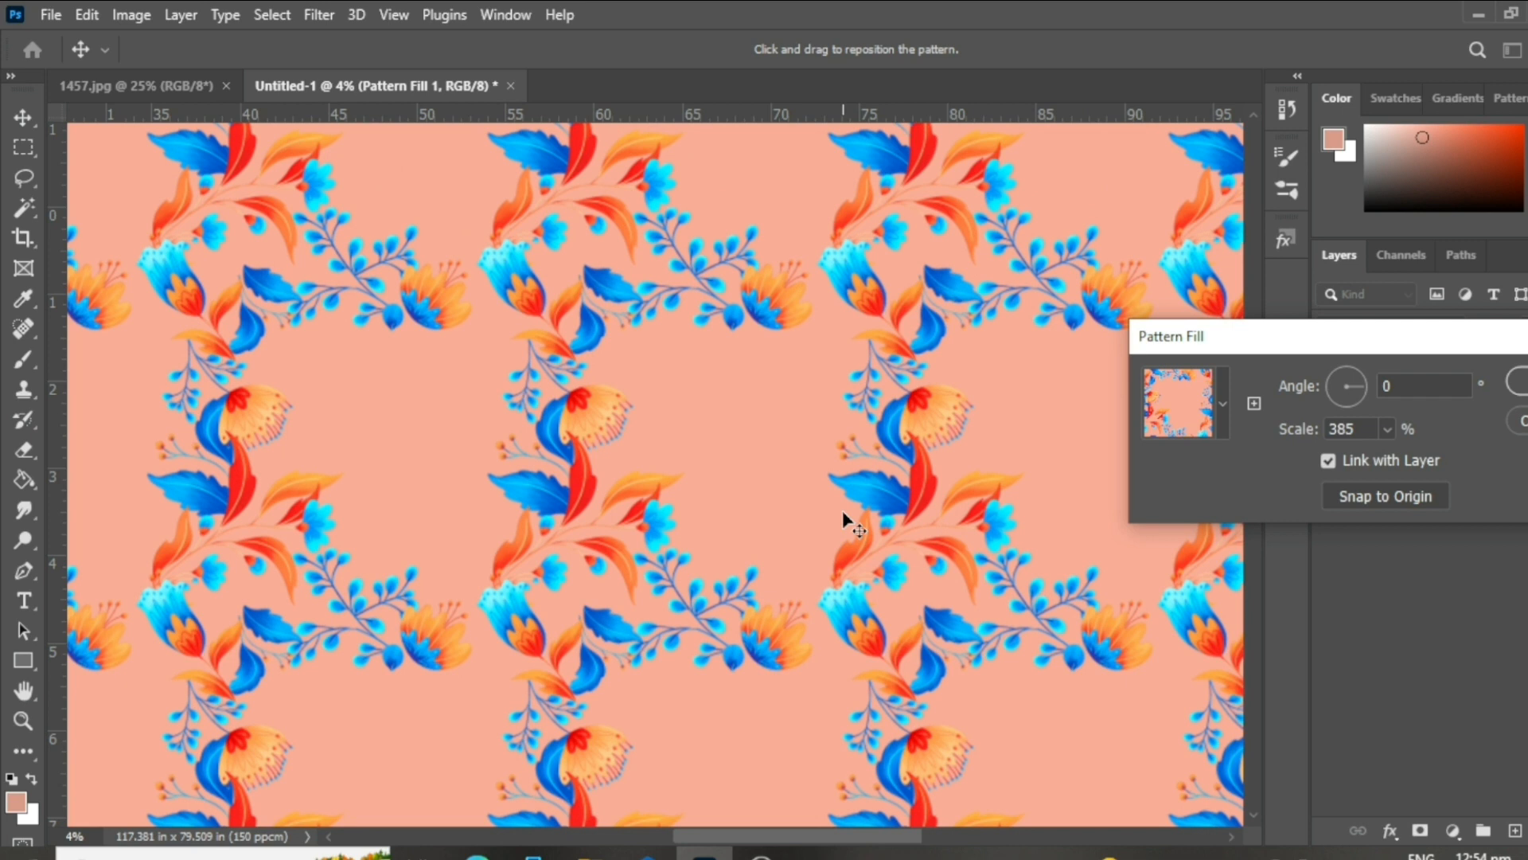
key(ctrl+plus)
key(ctrl+plus)
key(ctrl+plus)
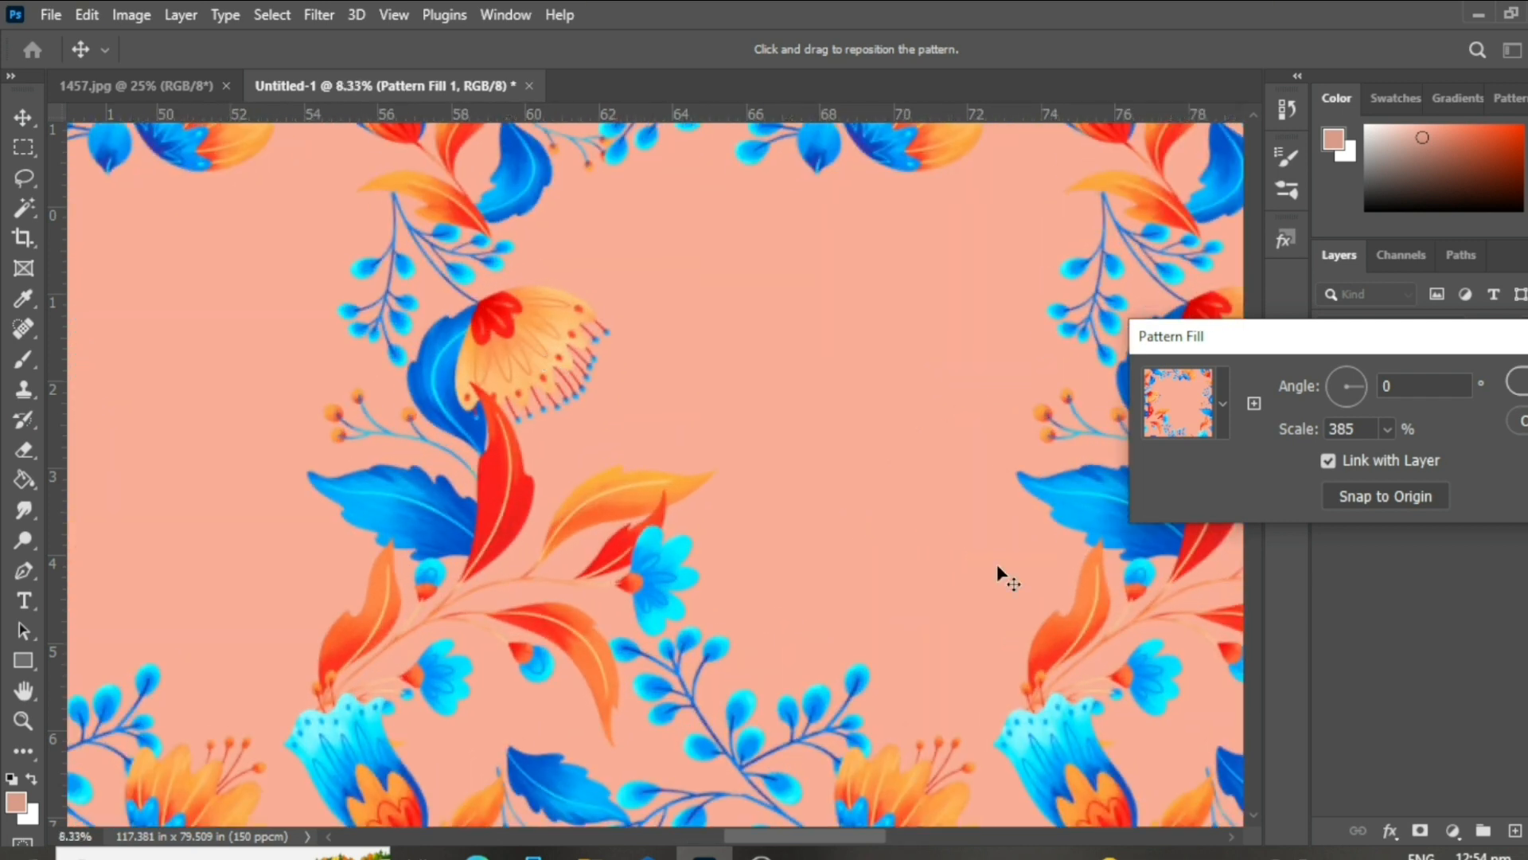
drag(777, 834, 809, 836)
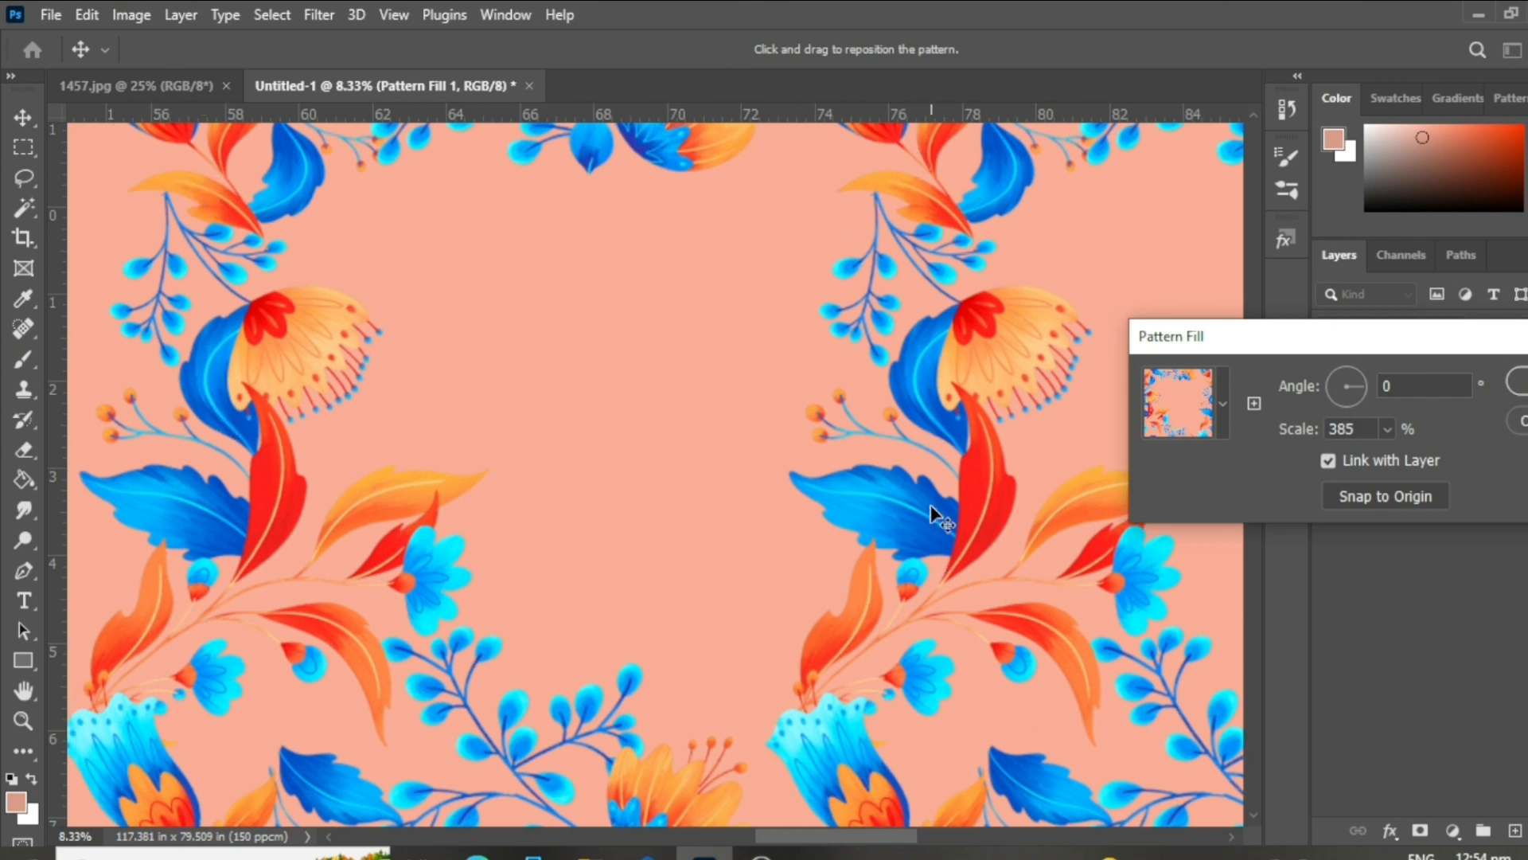
drag(973, 391, 457, 624)
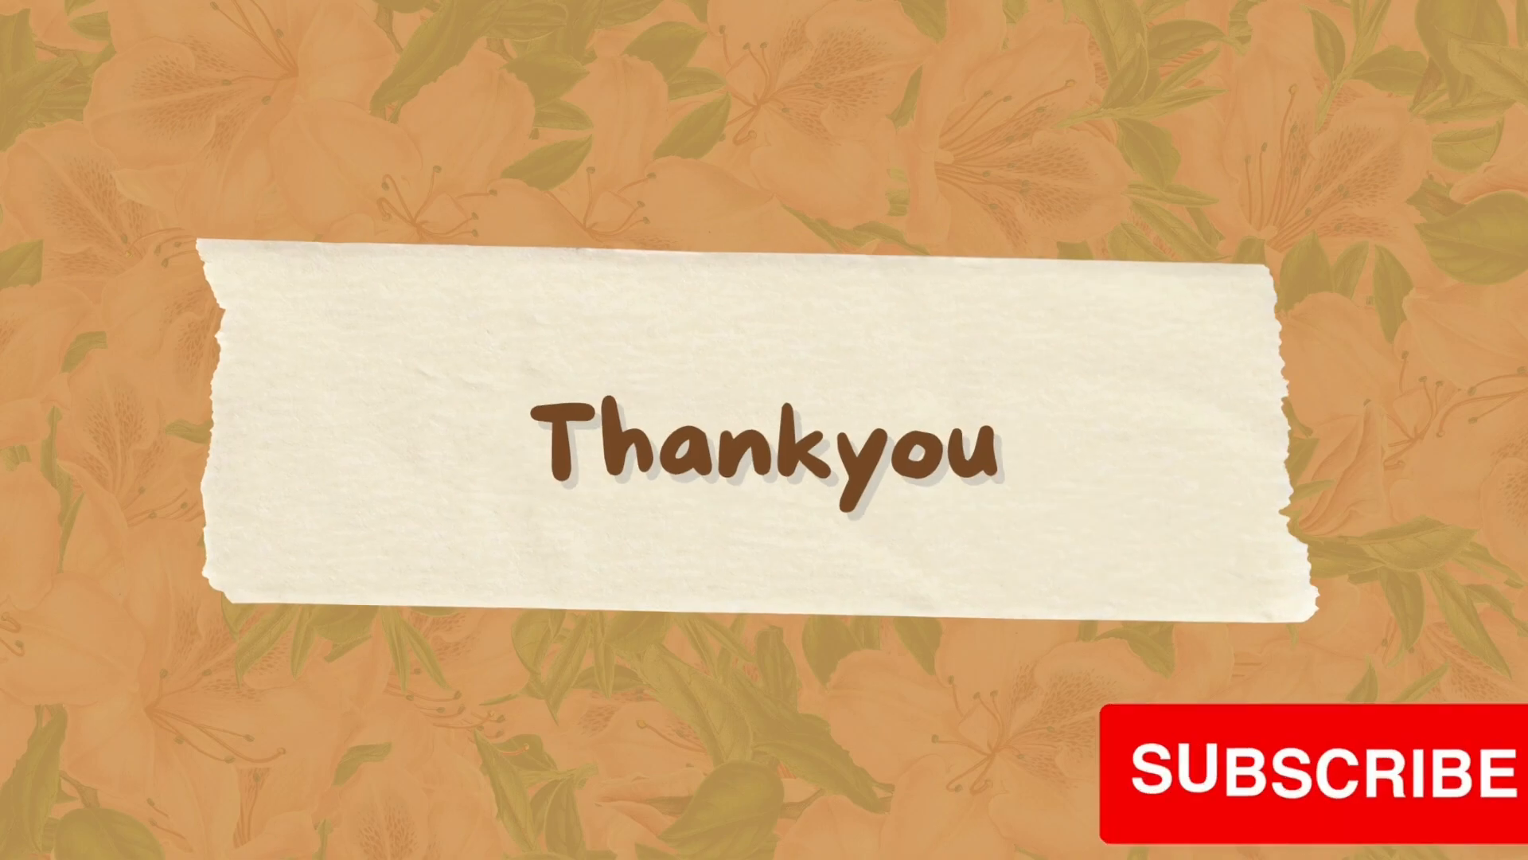